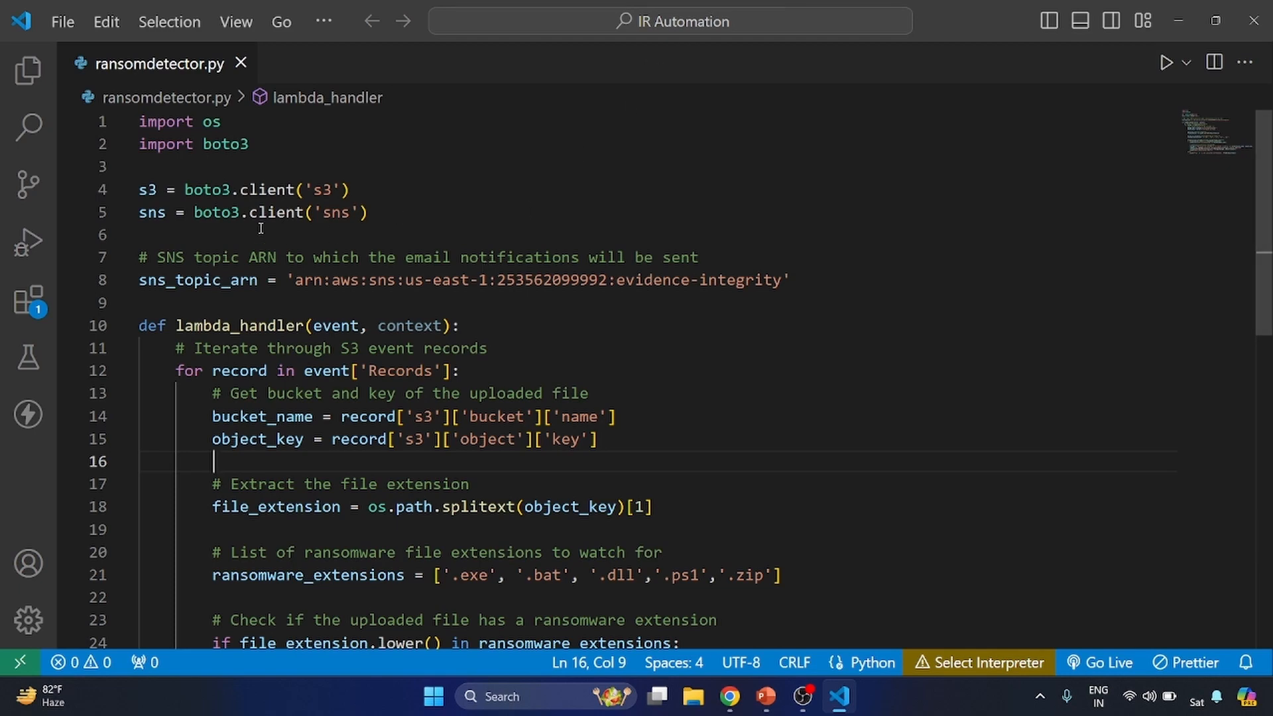
# - Review the import statements, the S3 and SNS boto3 client setup and the SNS topic ARN assignment at the top of the script
pyautogui.tripleClick(186, 122)
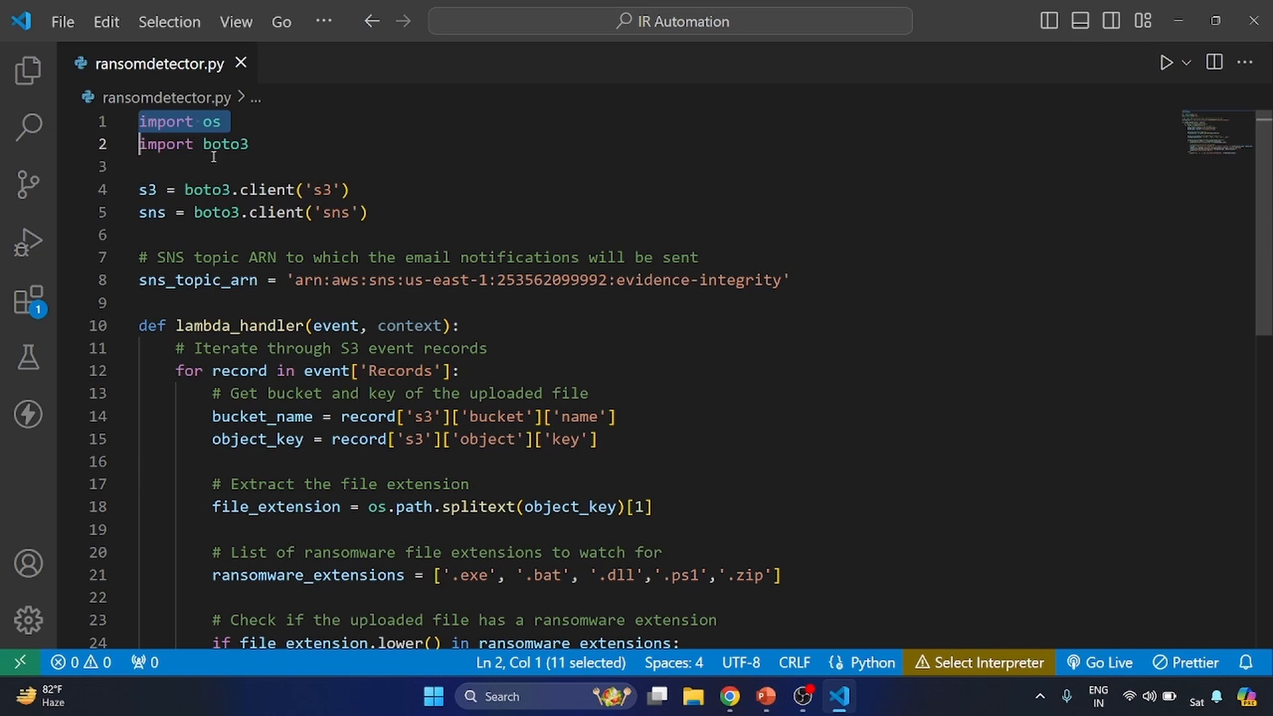
pyautogui.tripleClick(234, 144)
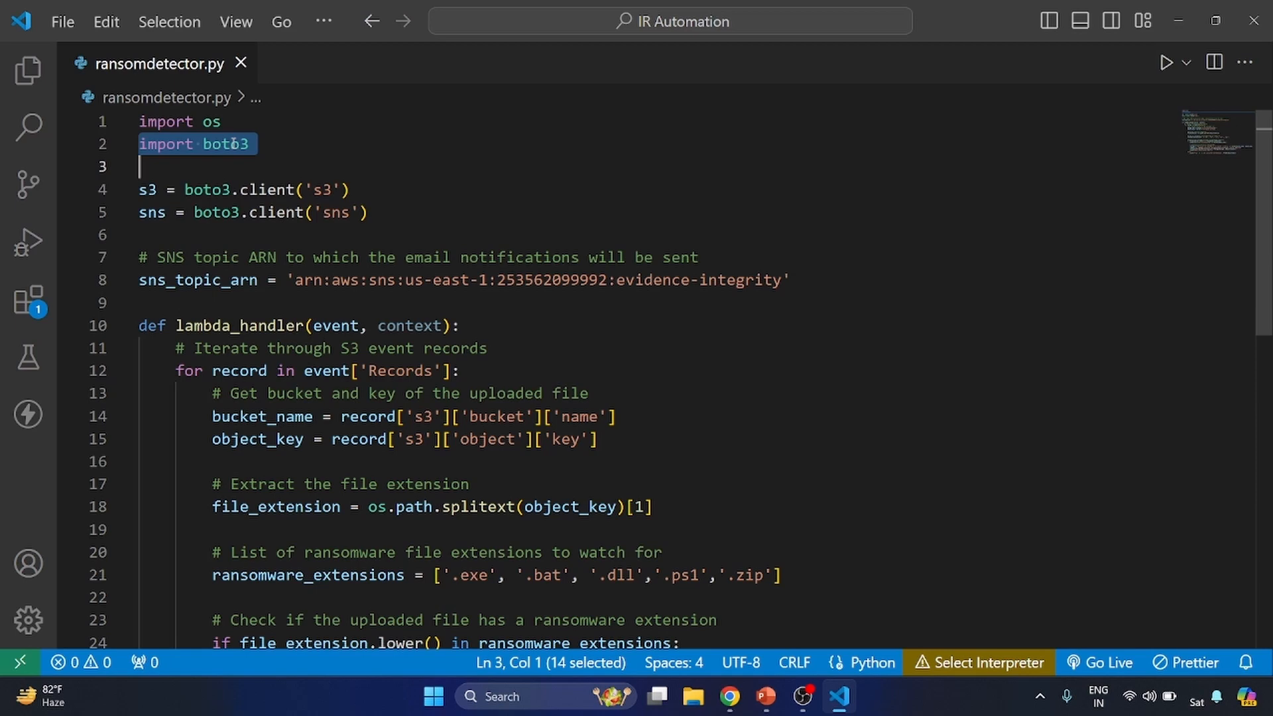
pyautogui.tripleClick(266, 190)
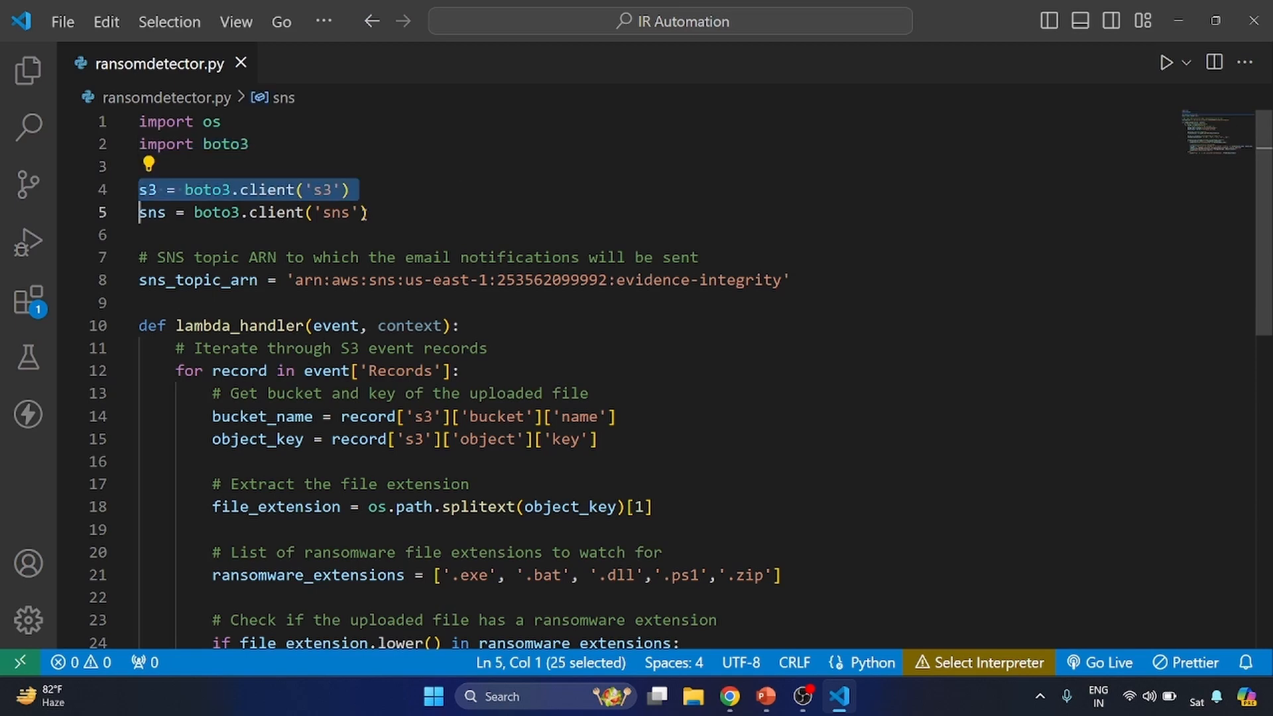
pyautogui.tripleClick(330, 212)
pyautogui.tripleClick(336, 190)
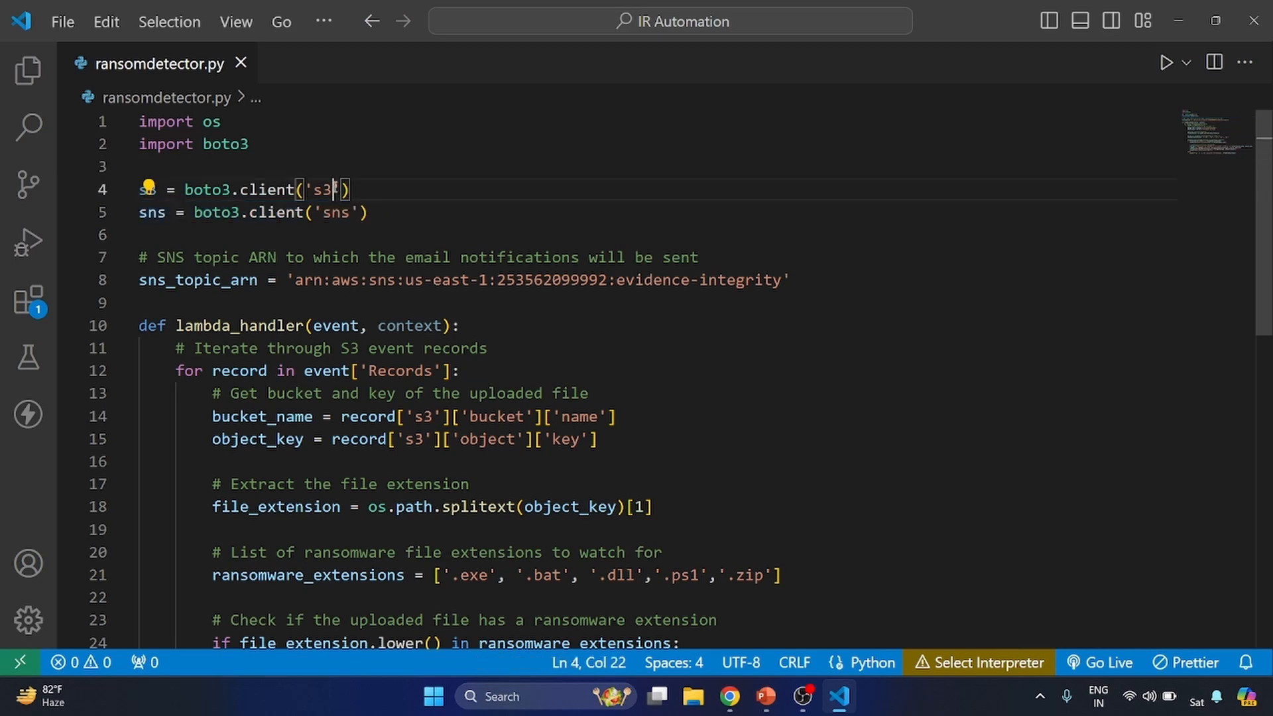
pyautogui.tripleClick(327, 212)
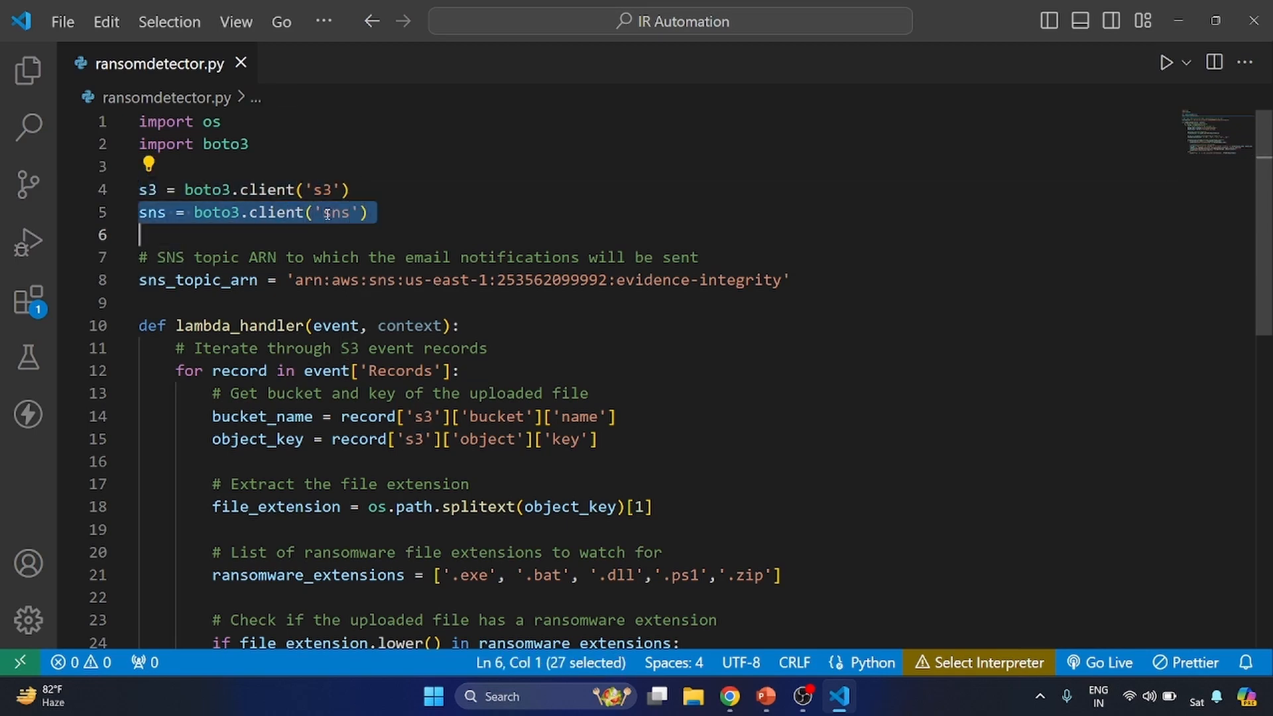
pyautogui.moveTo(369, 213); pyautogui.dragTo(177, 183)
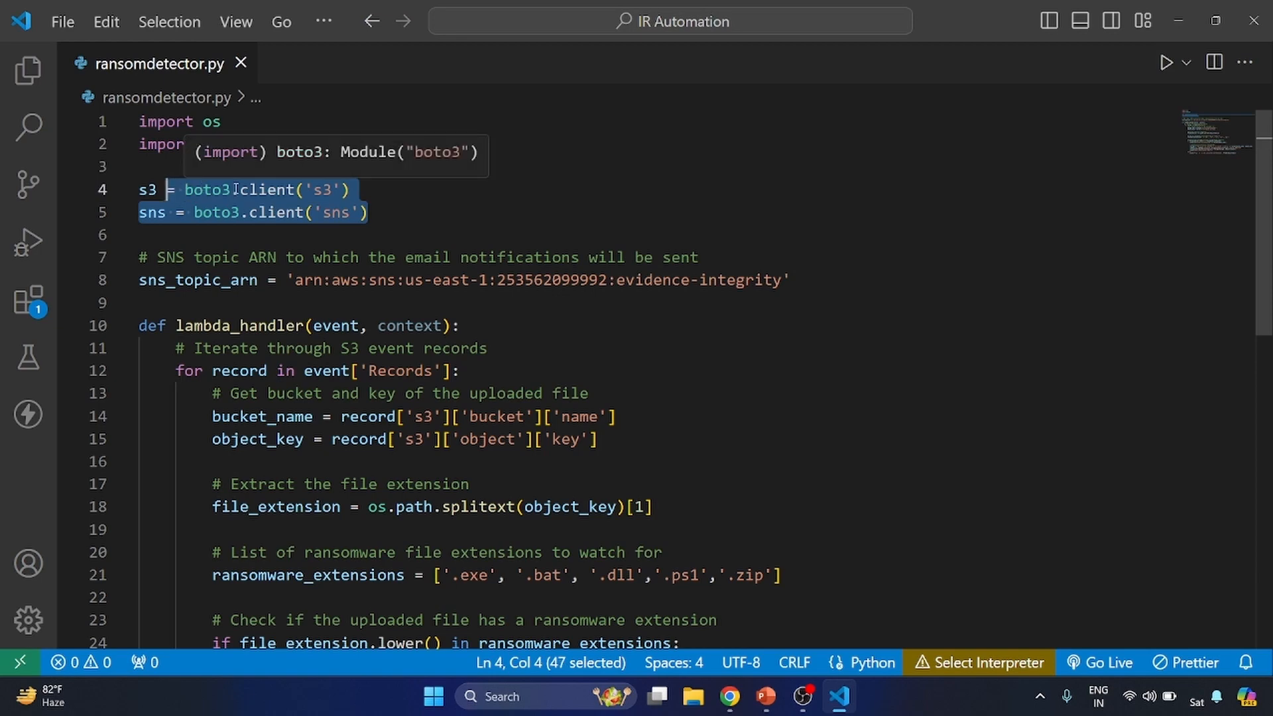
pyautogui.tripleClick(343, 284)
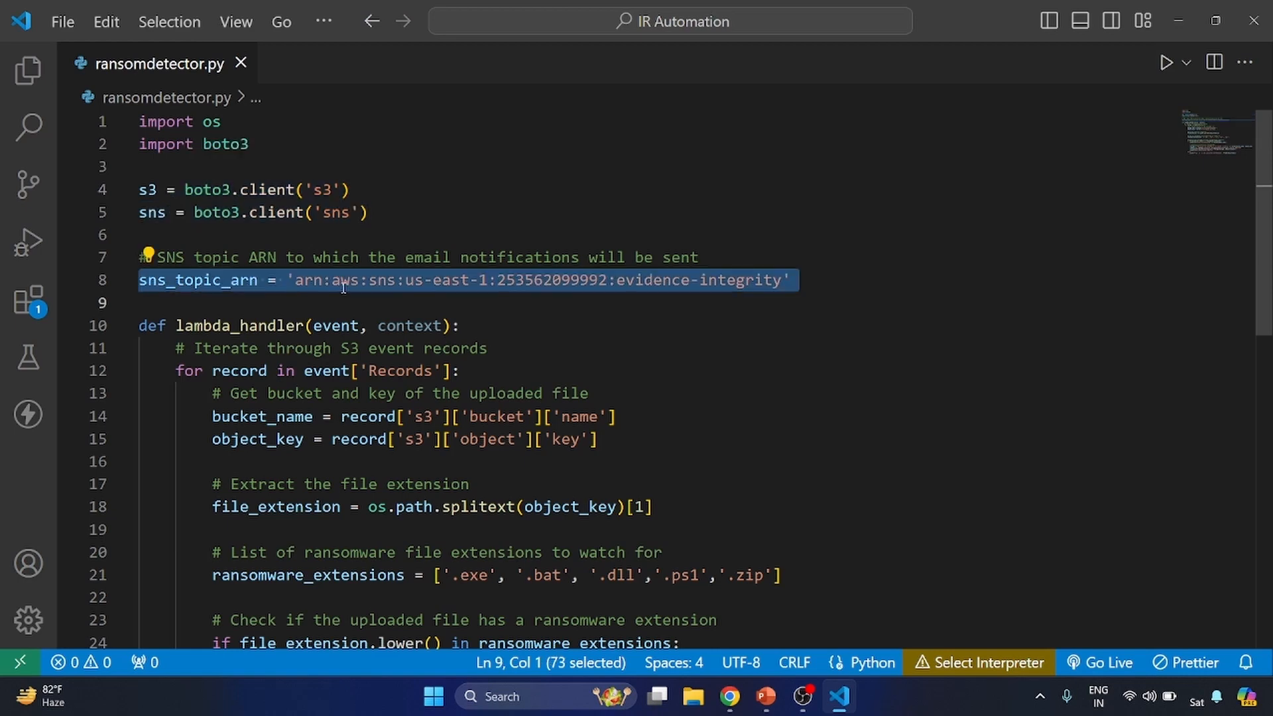
pyautogui.doubleClick(541, 283)
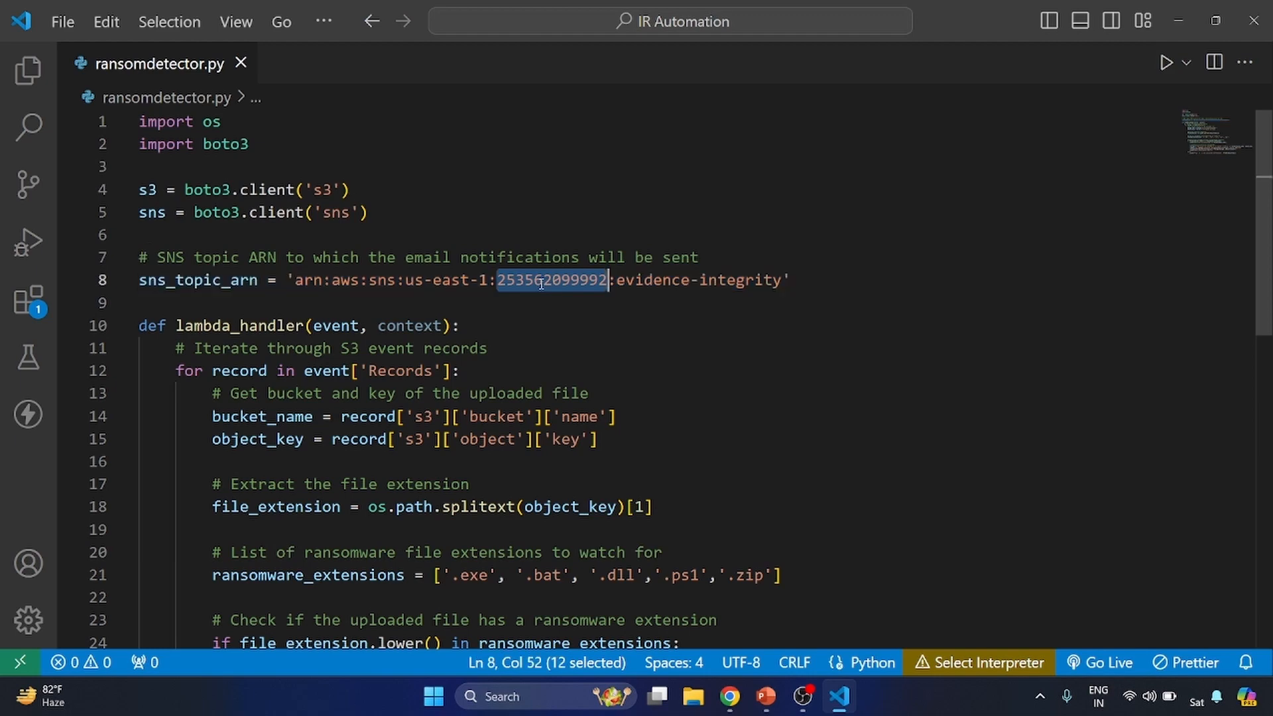
# - Examine the lambda_handler function definition, its event and context parameters, and the loop over the event's Records
pyautogui.scroll(-1, 329, 302)
pyautogui.tripleClick(330, 279)
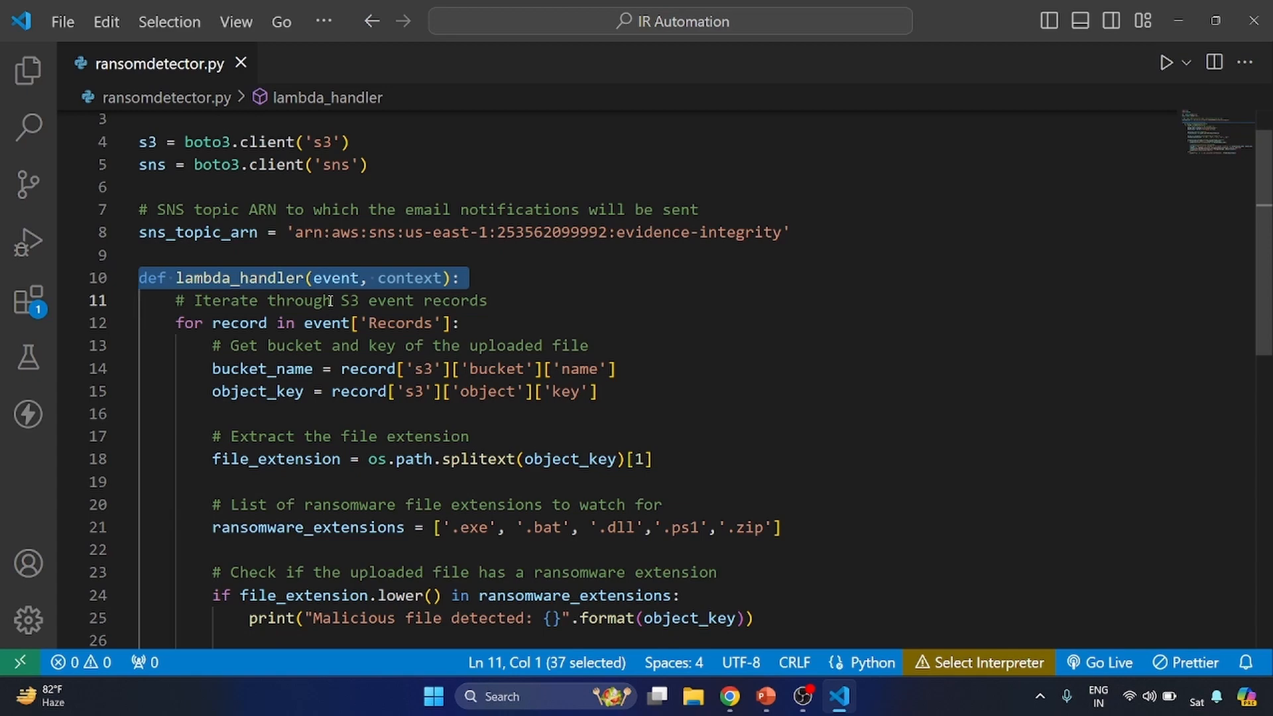
pyautogui.tripleClick(291, 323)
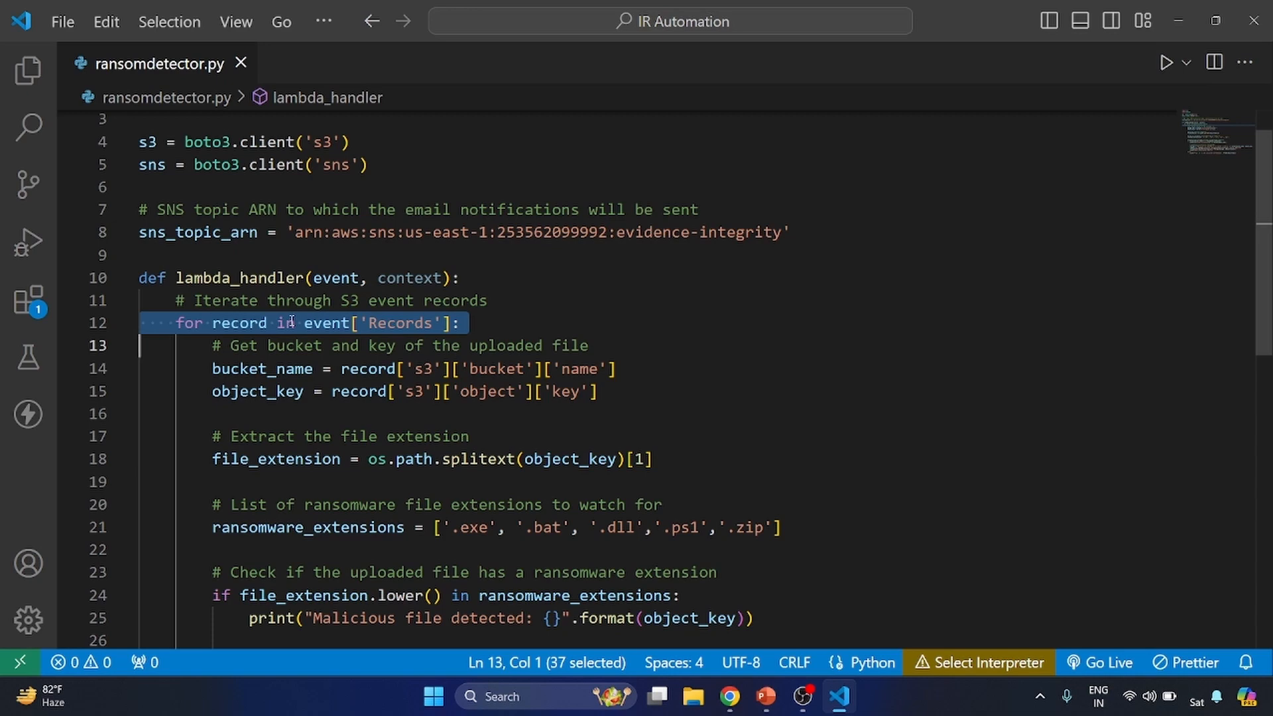
pyautogui.doubleClick(331, 277)
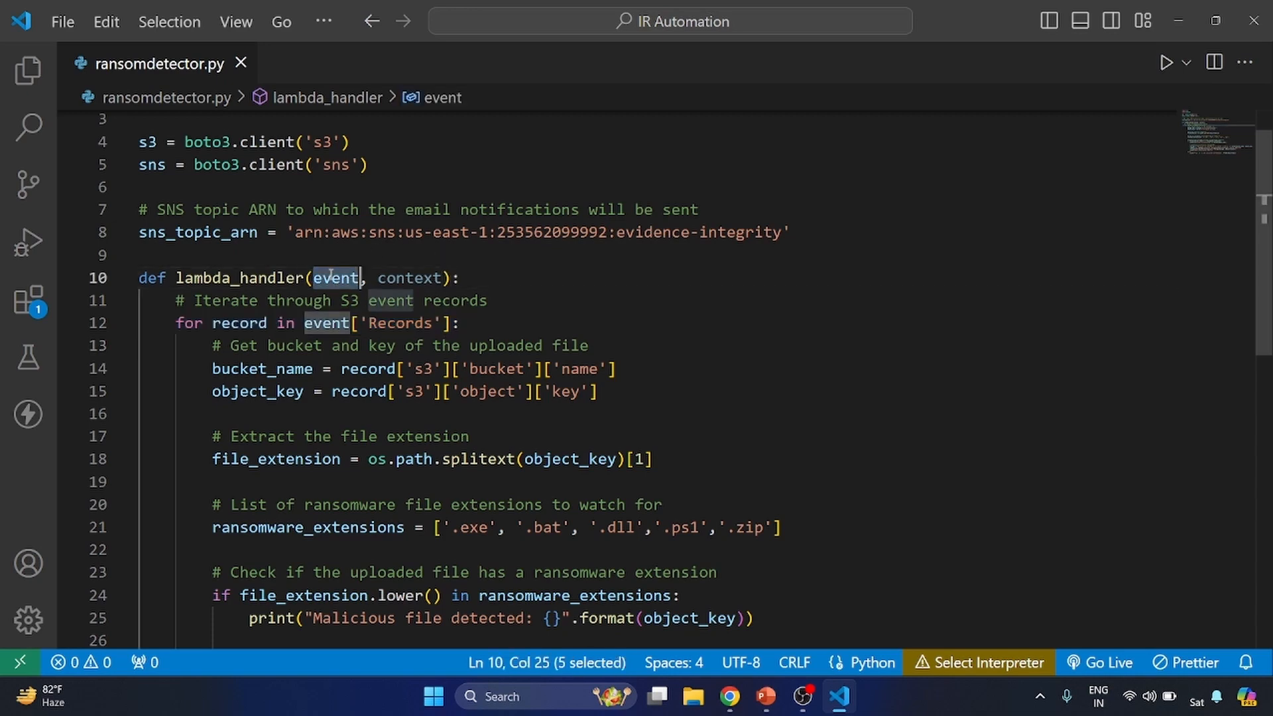
pyautogui.doubleClick(423, 278)
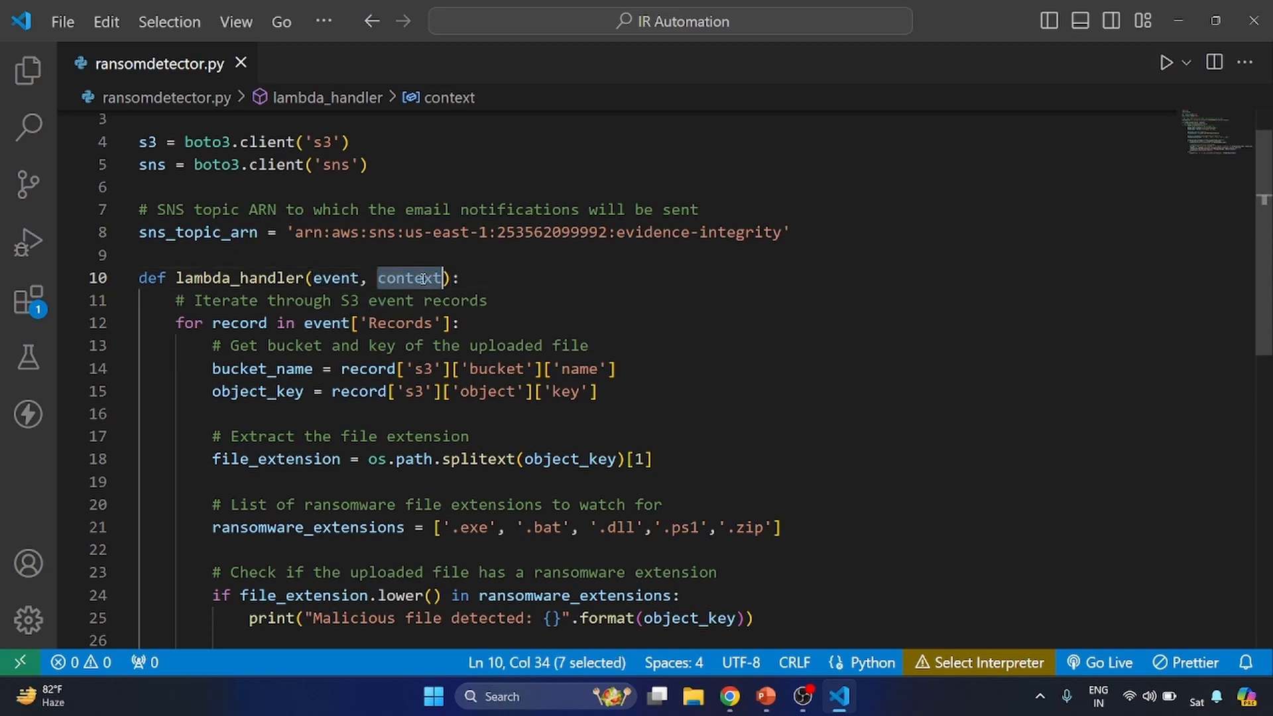
pyautogui.tripleClick(357, 323)
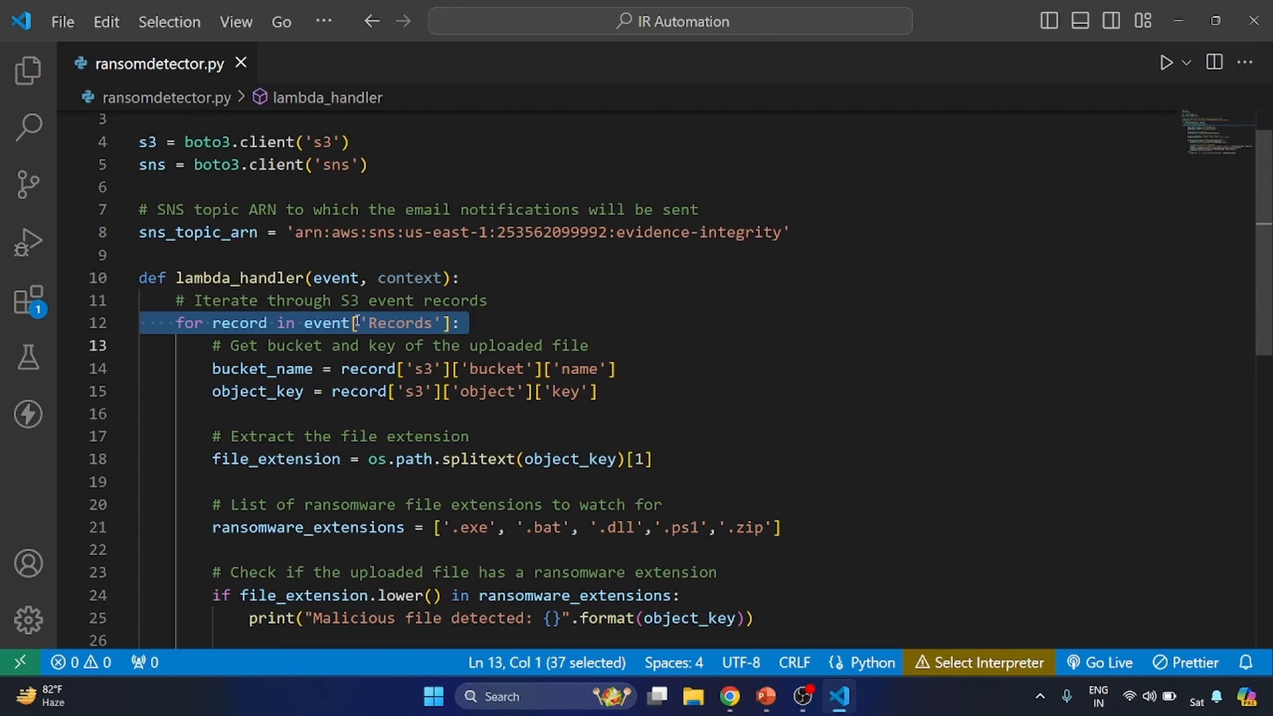
# - Examine the lines extracting the bucket name, object key and file extension from each S3 record
pyautogui.scroll(-1, 356, 323)
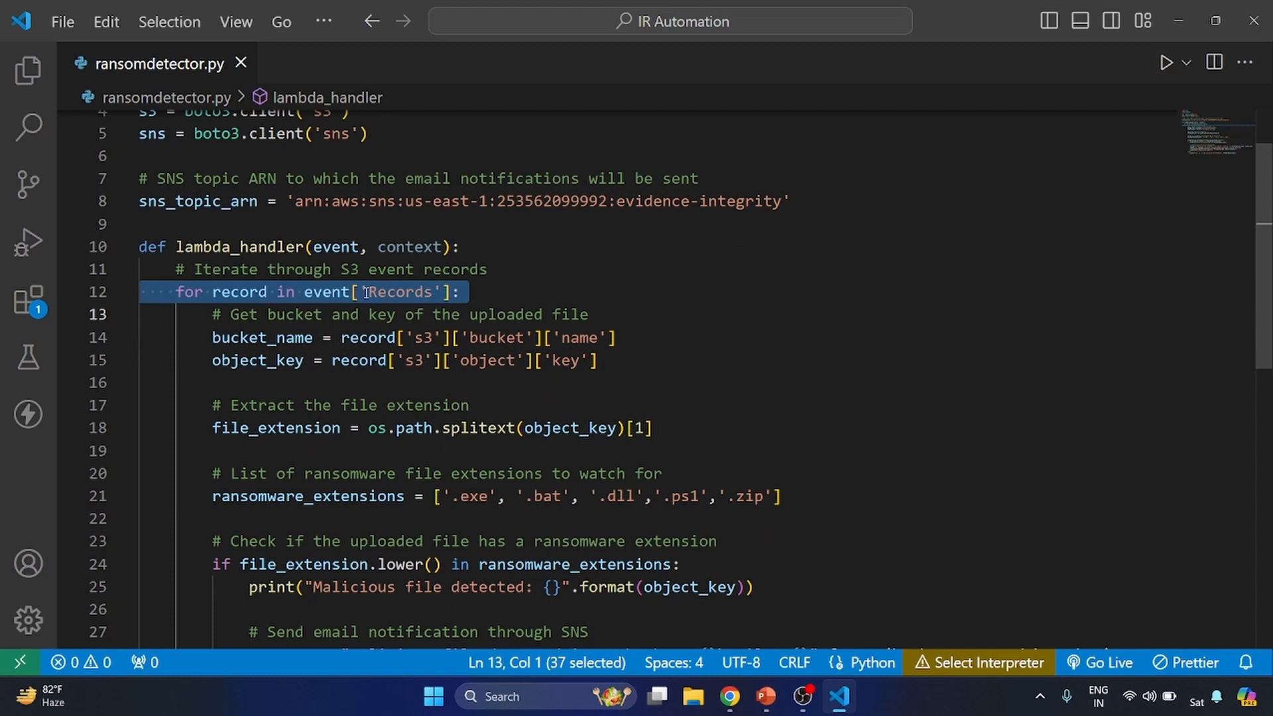
pyautogui.tripleClick(431, 336)
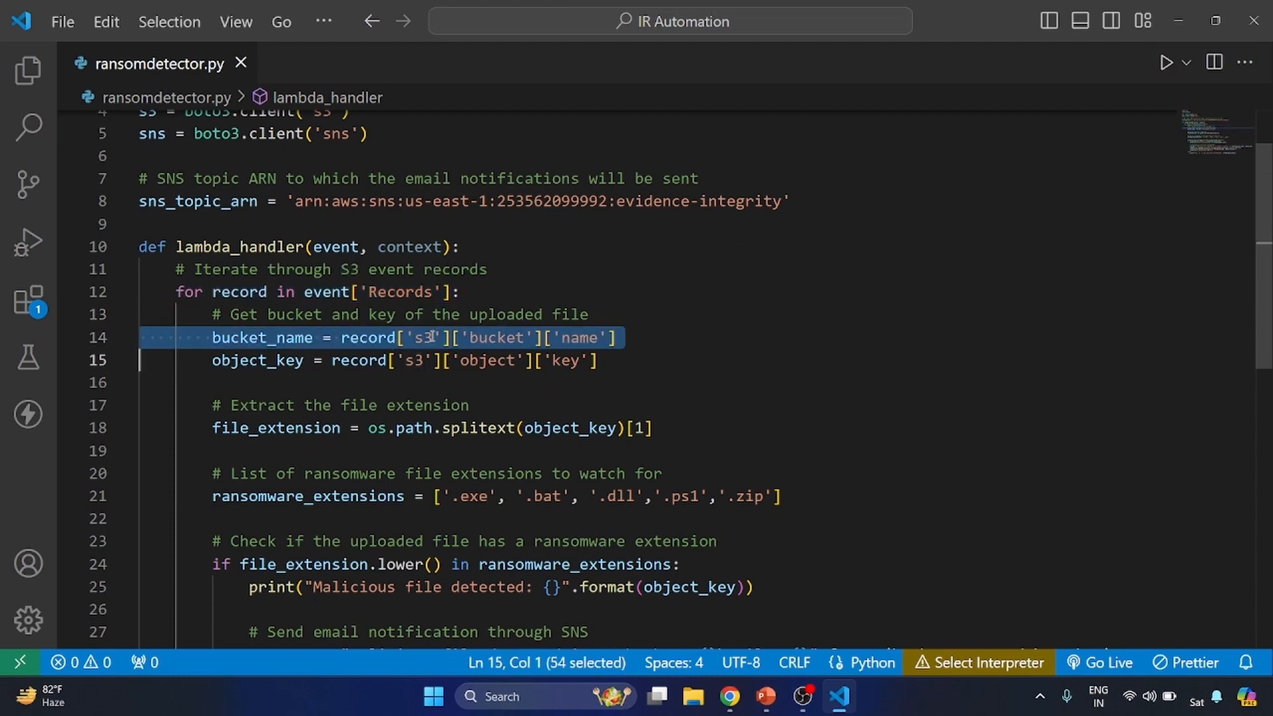
pyautogui.click(433, 338)
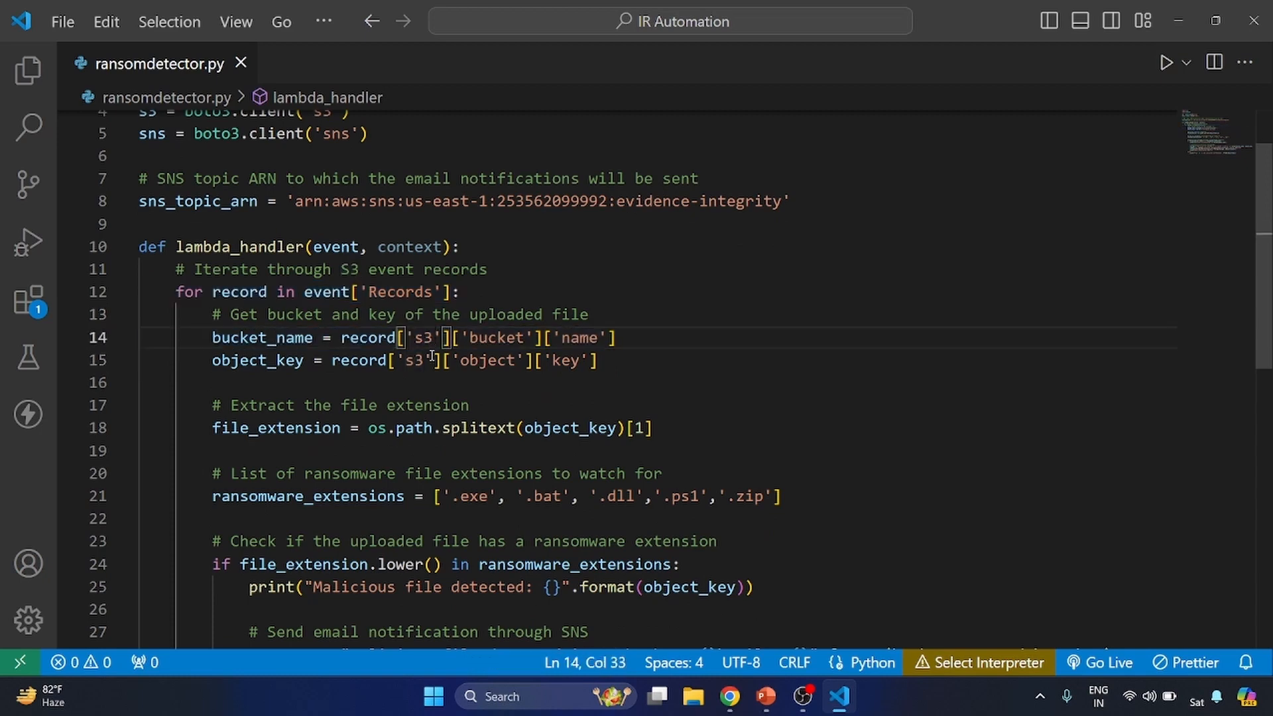
pyautogui.tripleClick(431, 358)
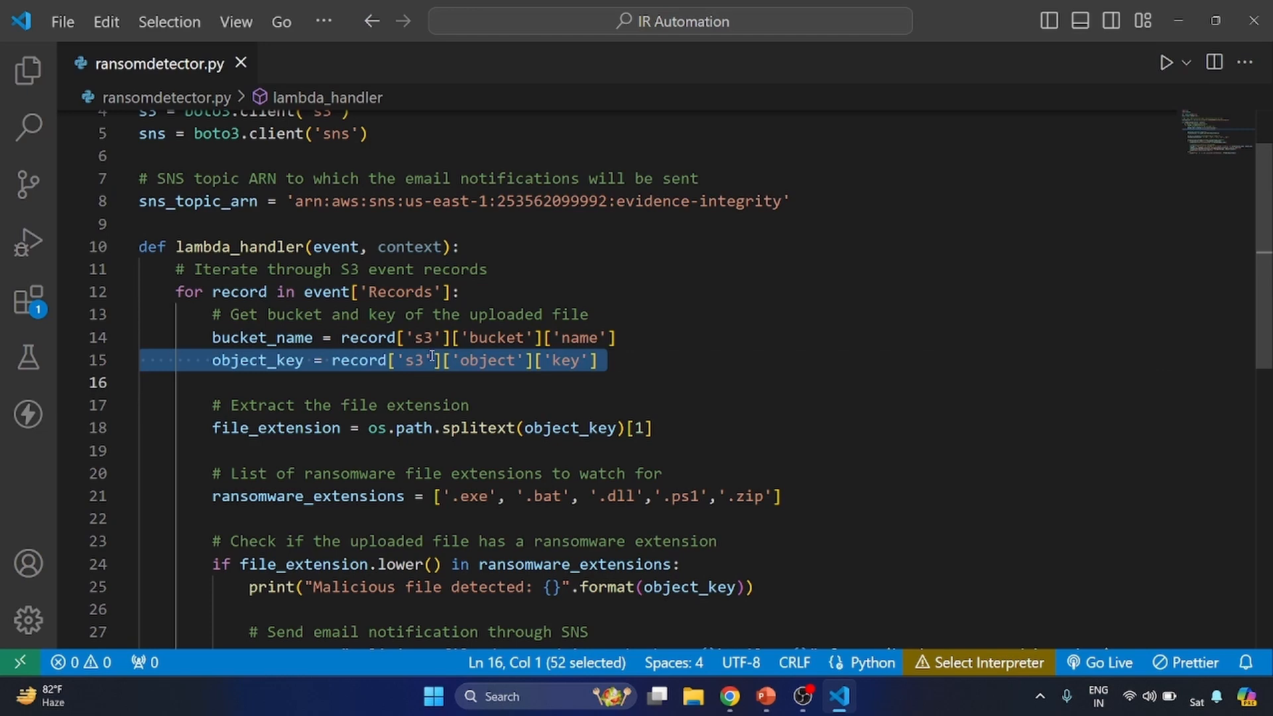
pyautogui.scroll(-1, 432, 356)
pyautogui.tripleClick(427, 375)
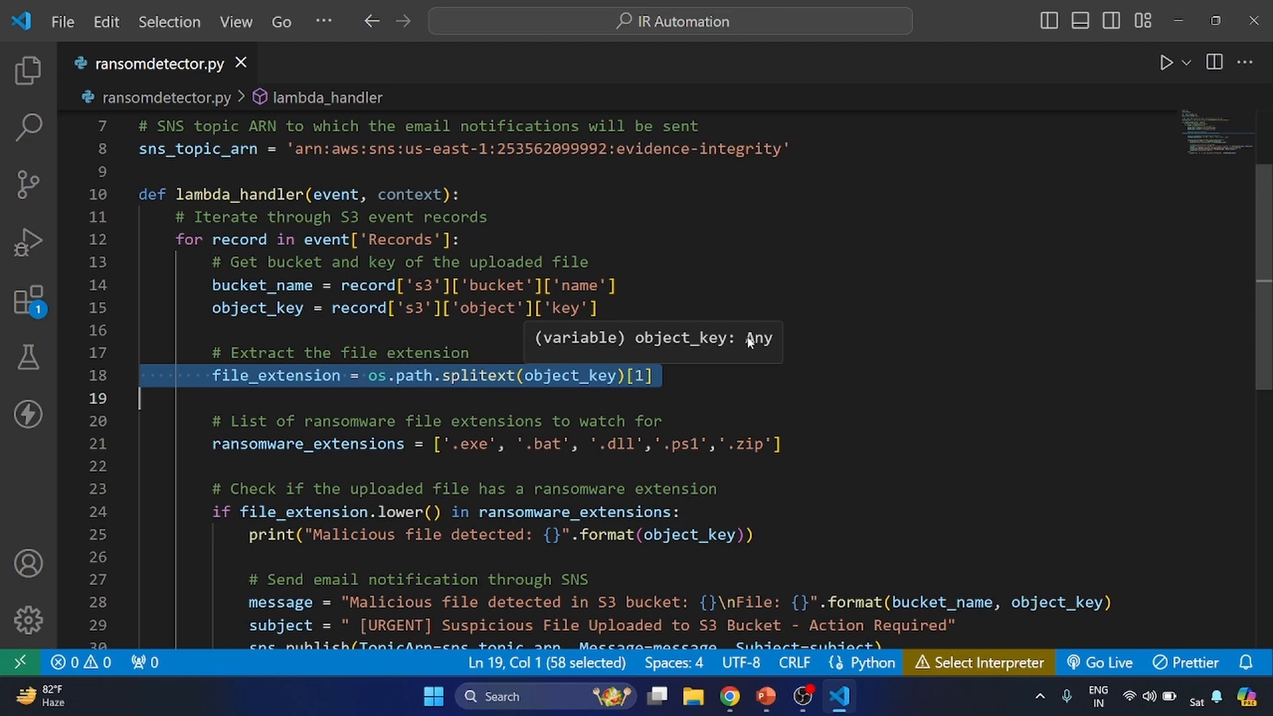
pyautogui.moveTo(626, 376); pyautogui.dragTo(688, 375)
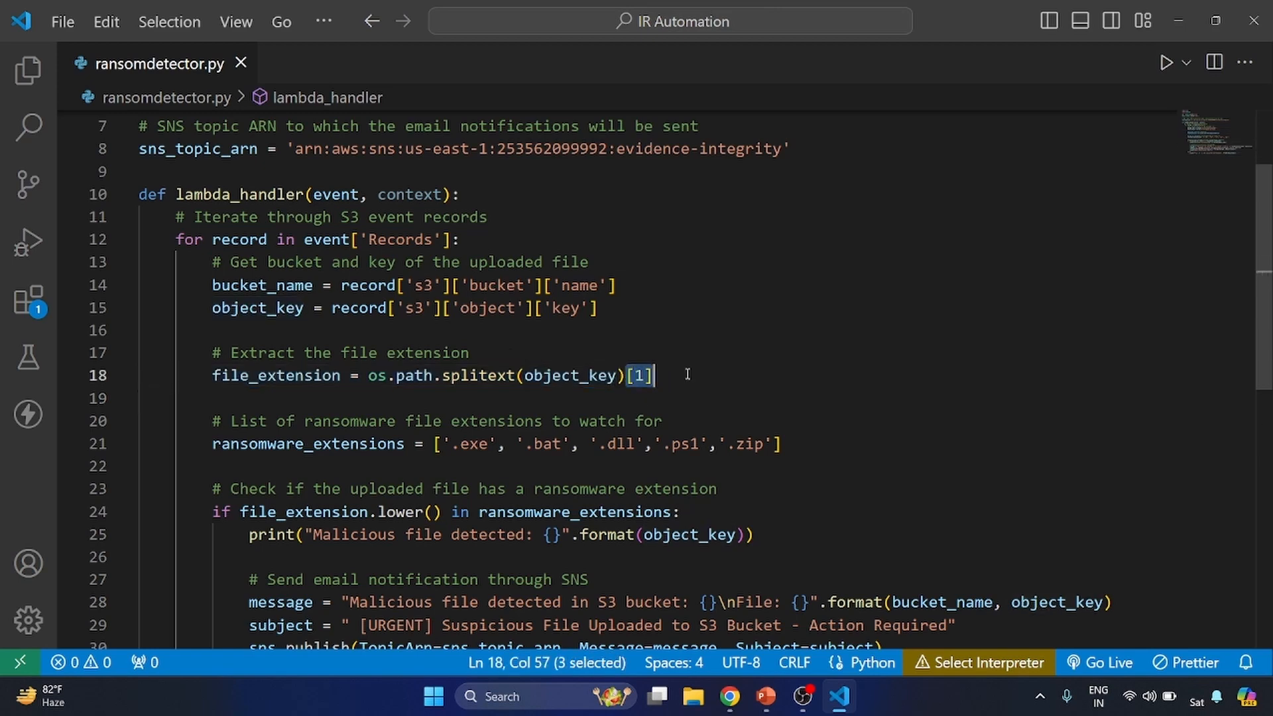
# - Examine the ransomware_extensions list and the check comparing the lowercased file extension against it
pyautogui.scroll(-1, 525, 378)
pyautogui.tripleClick(525, 378)
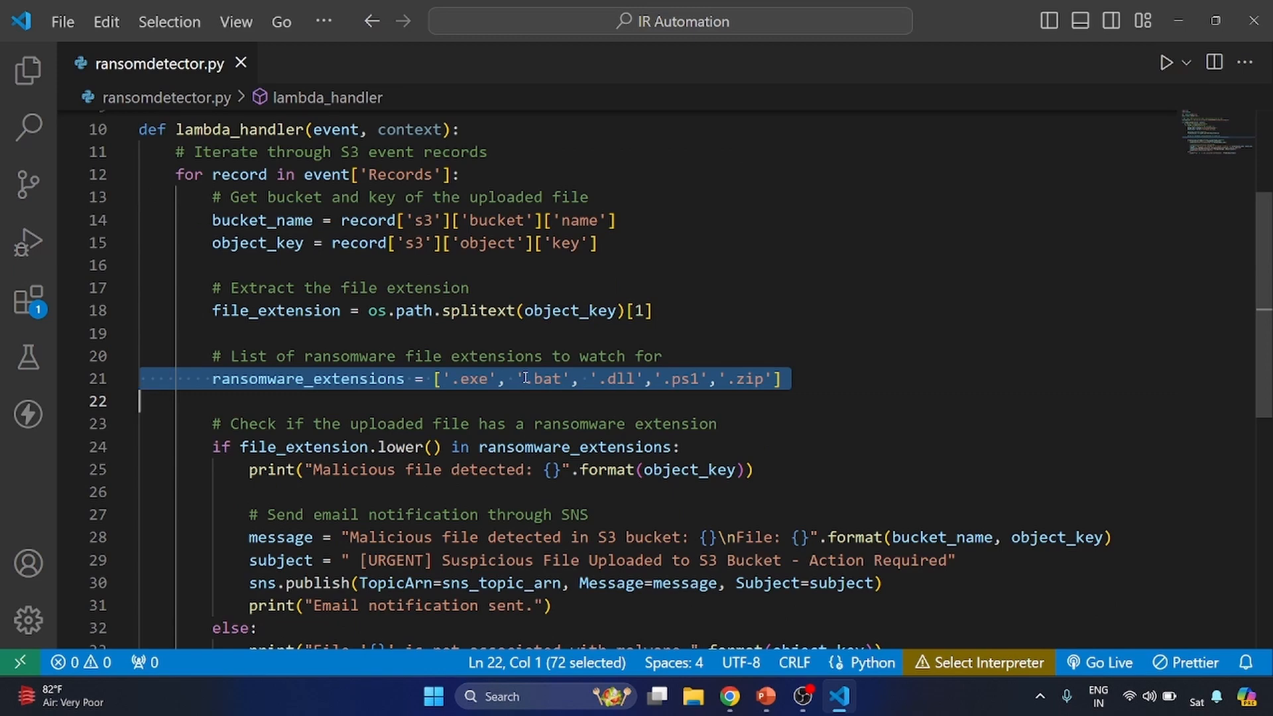
pyautogui.press('Escape')
pyautogui.click(279, 378)
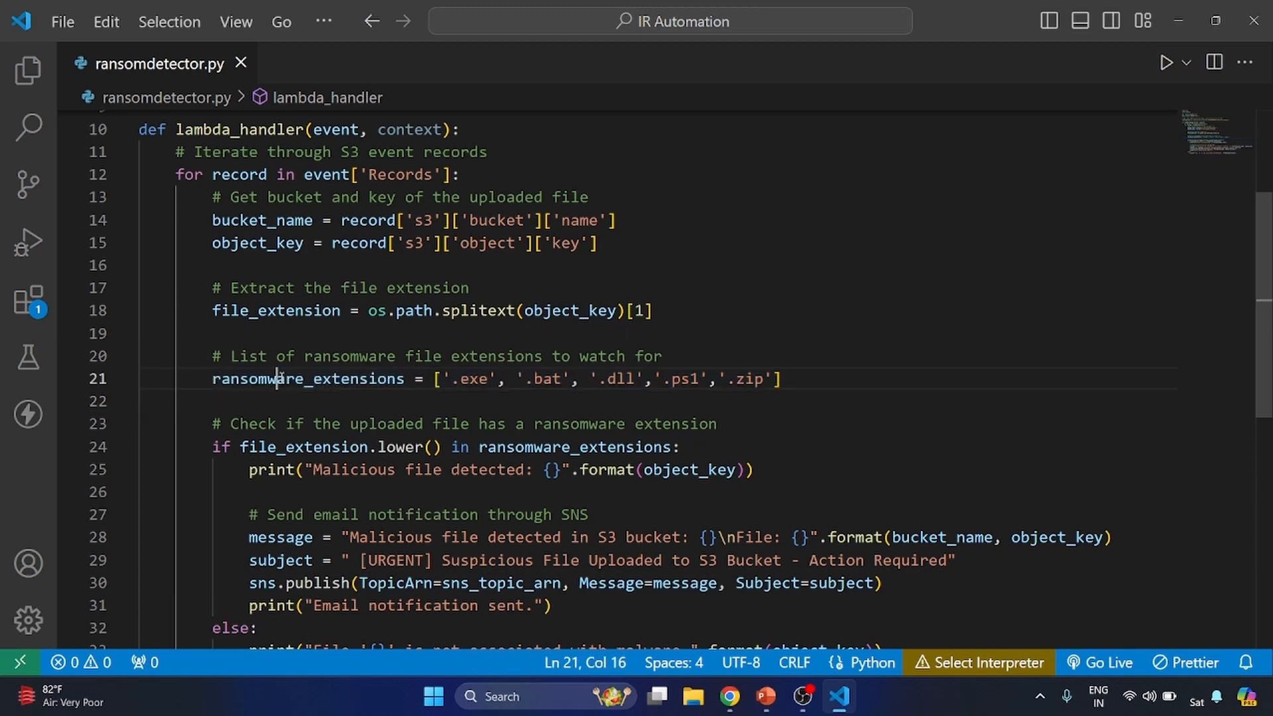
pyautogui.doubleClick(279, 378)
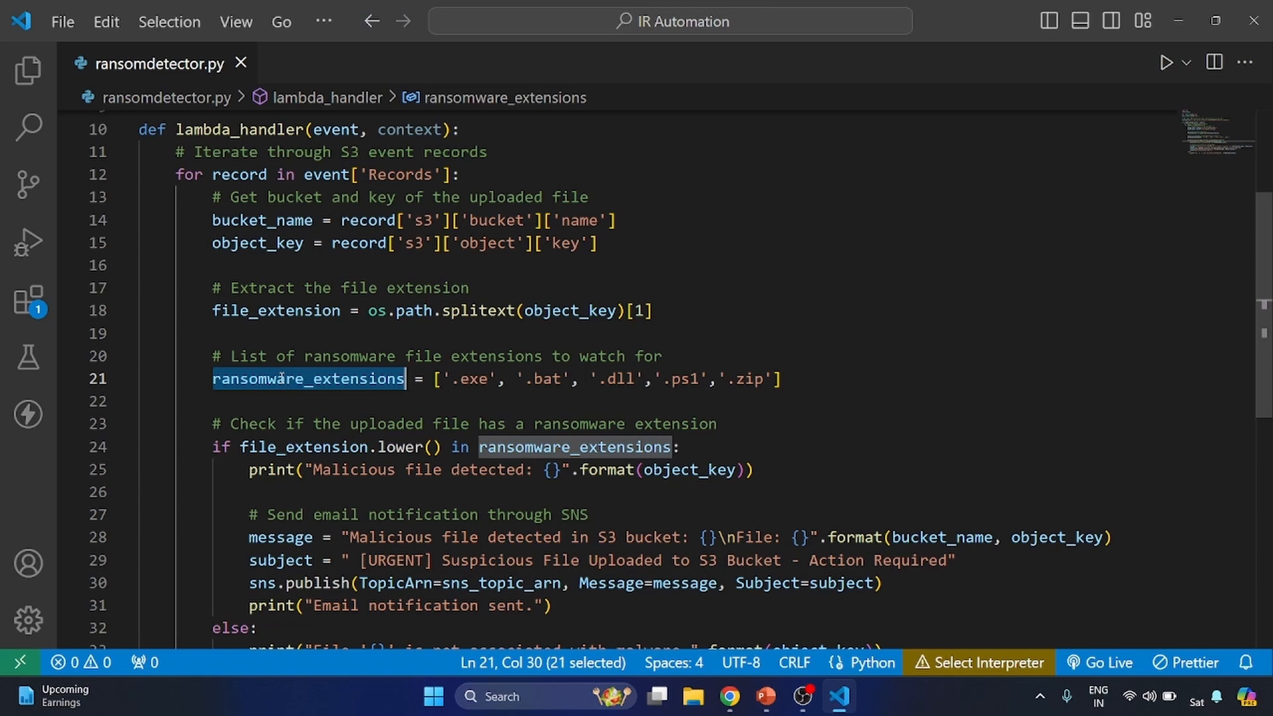
pyautogui.scroll(-1, 282, 378)
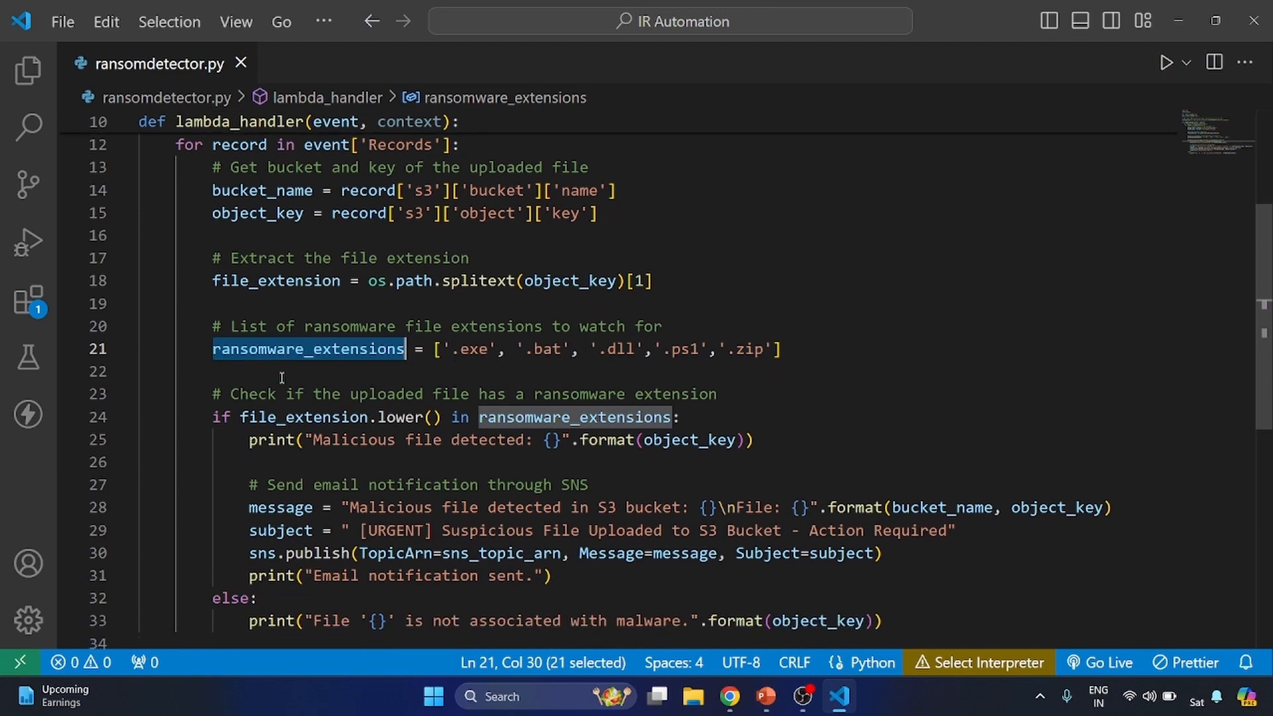
pyautogui.tripleClick(414, 396)
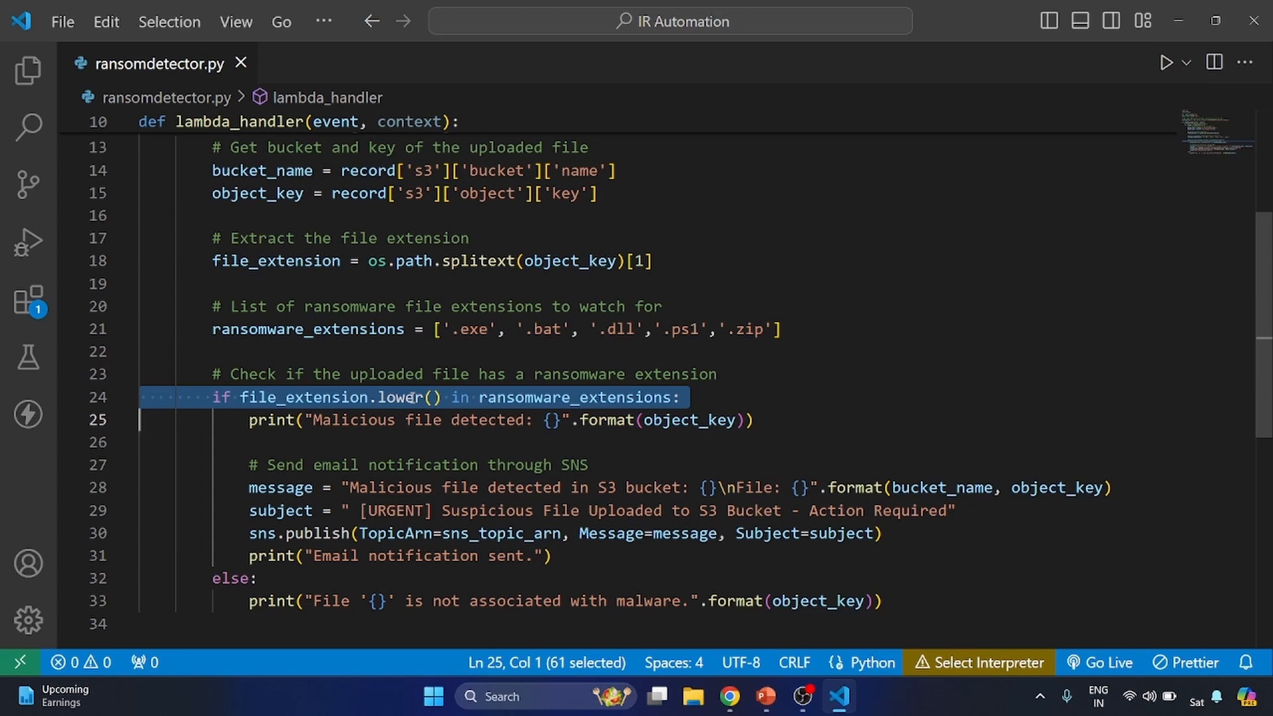
# - Examine the malicious-file print and the SNS notification block building the message, subject and publish call
pyautogui.scroll(-1, 413, 397)
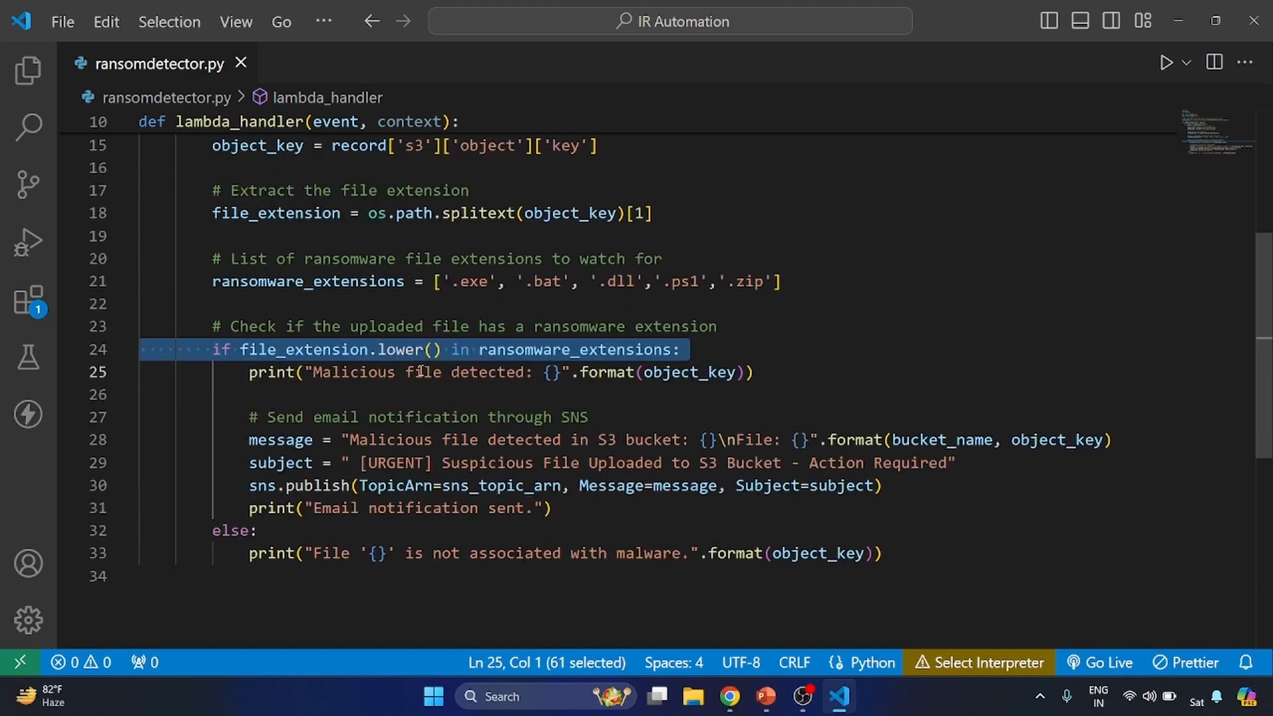
pyautogui.tripleClick(441, 376)
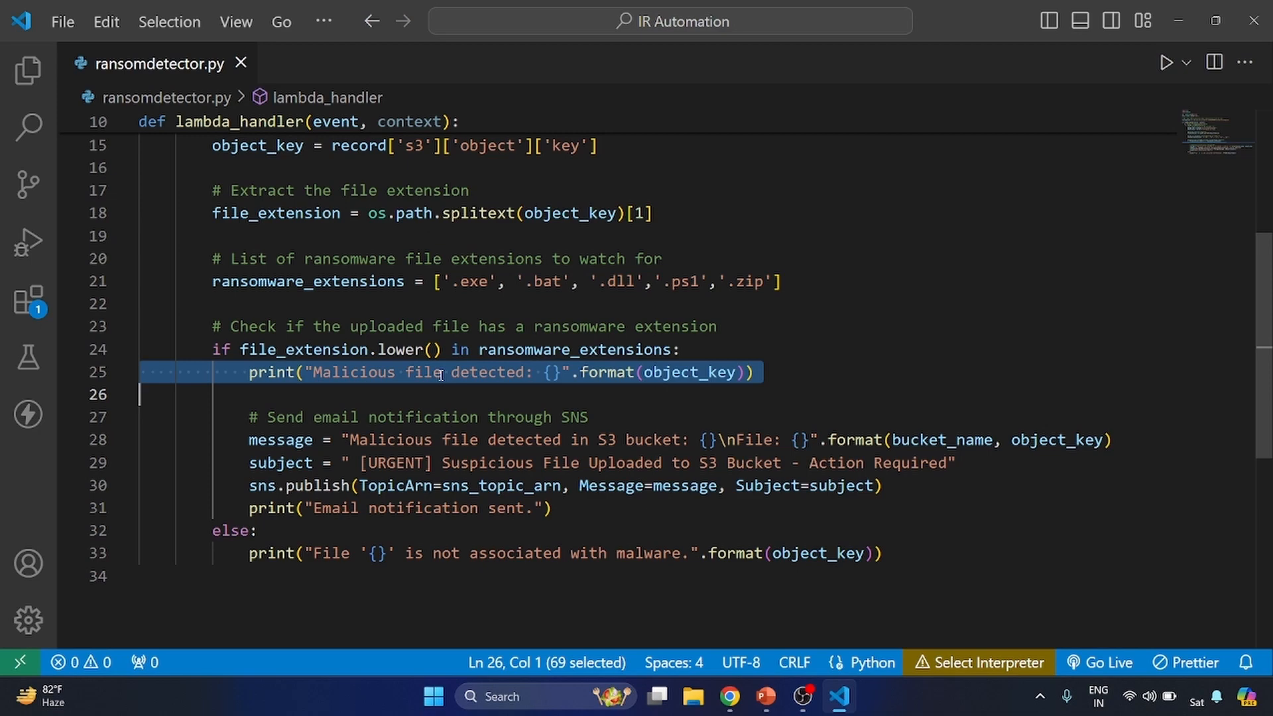
pyautogui.moveTo(240, 440); pyautogui.dragTo(553, 508)
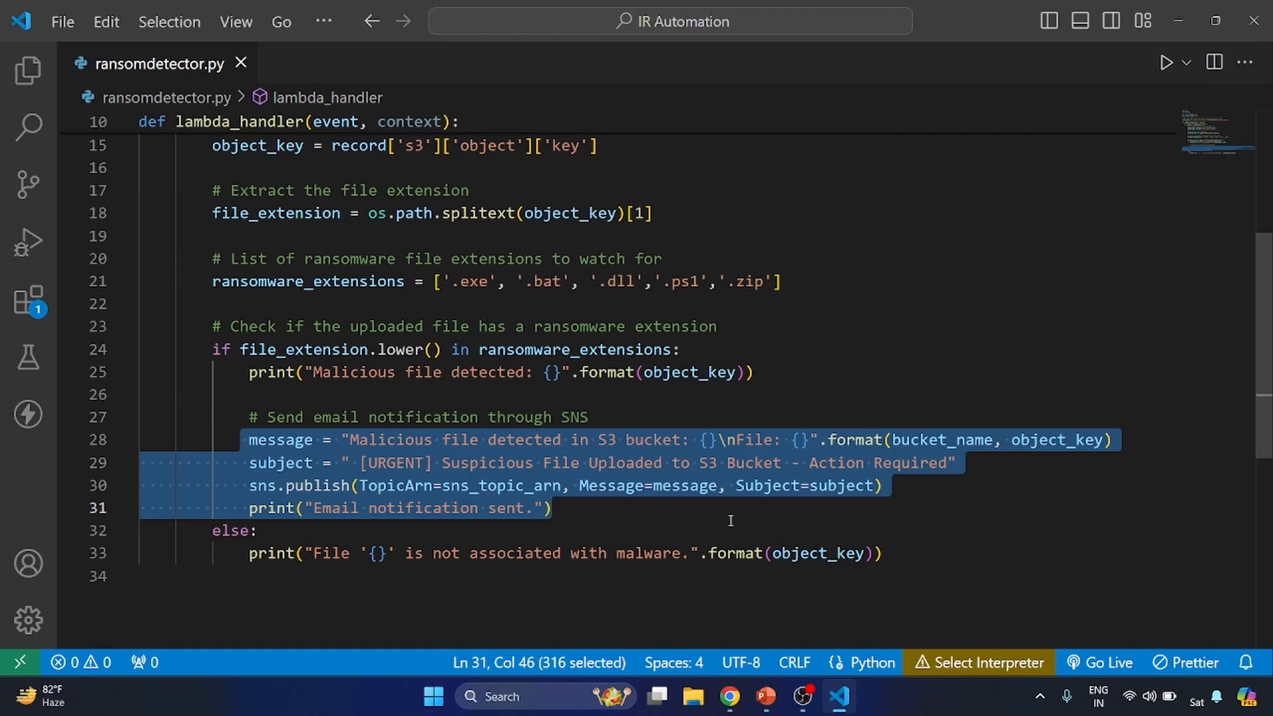
pyautogui.click(543, 443)
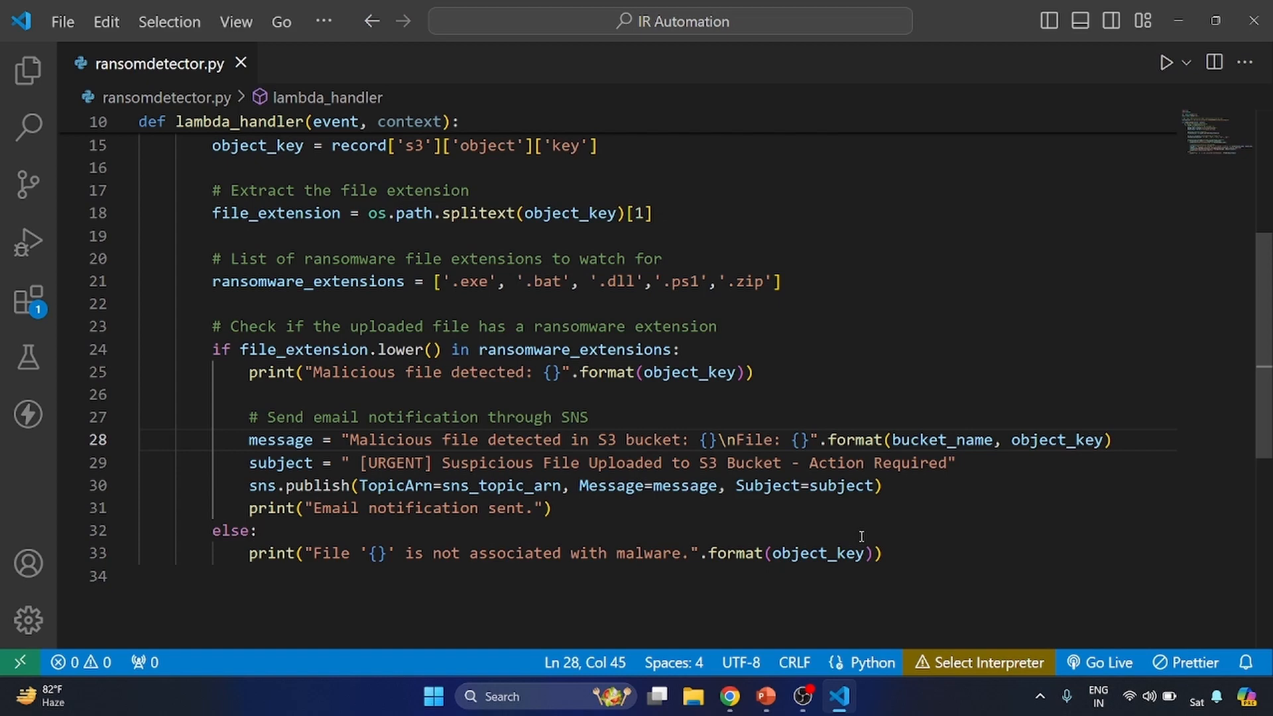
pyautogui.hotkey('ctrl', 'a')
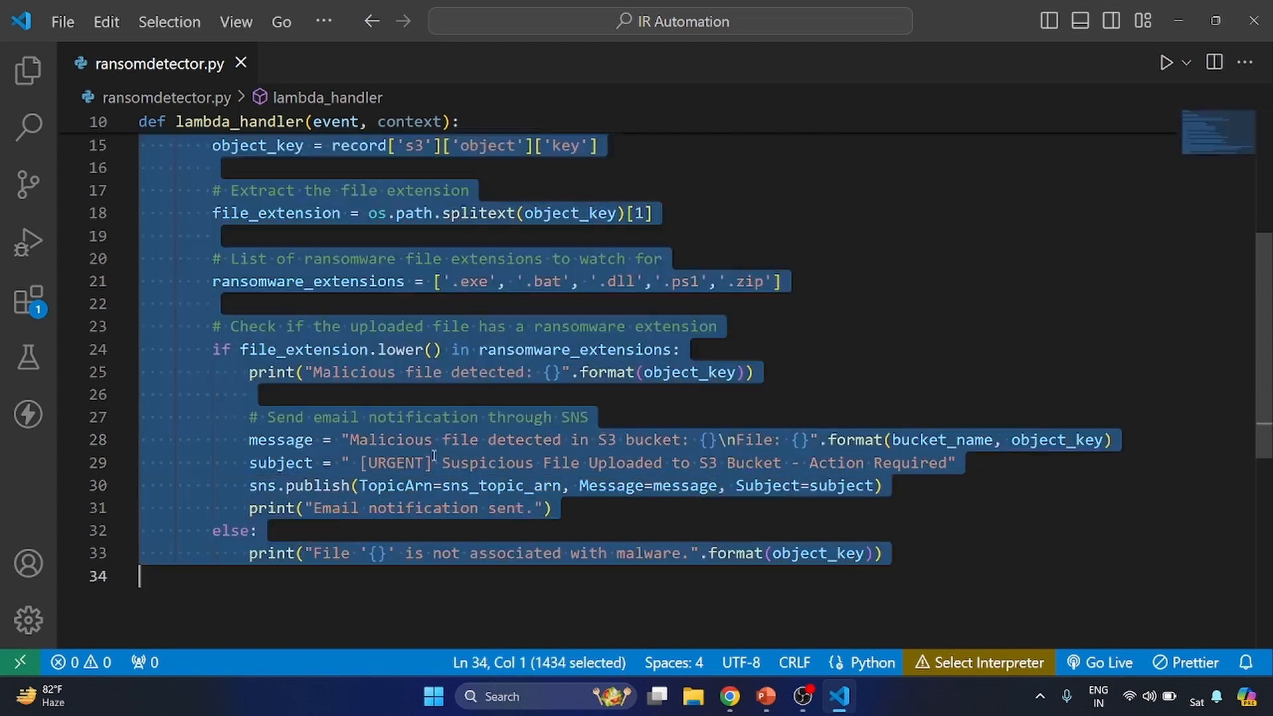
pyautogui.click(434, 456)
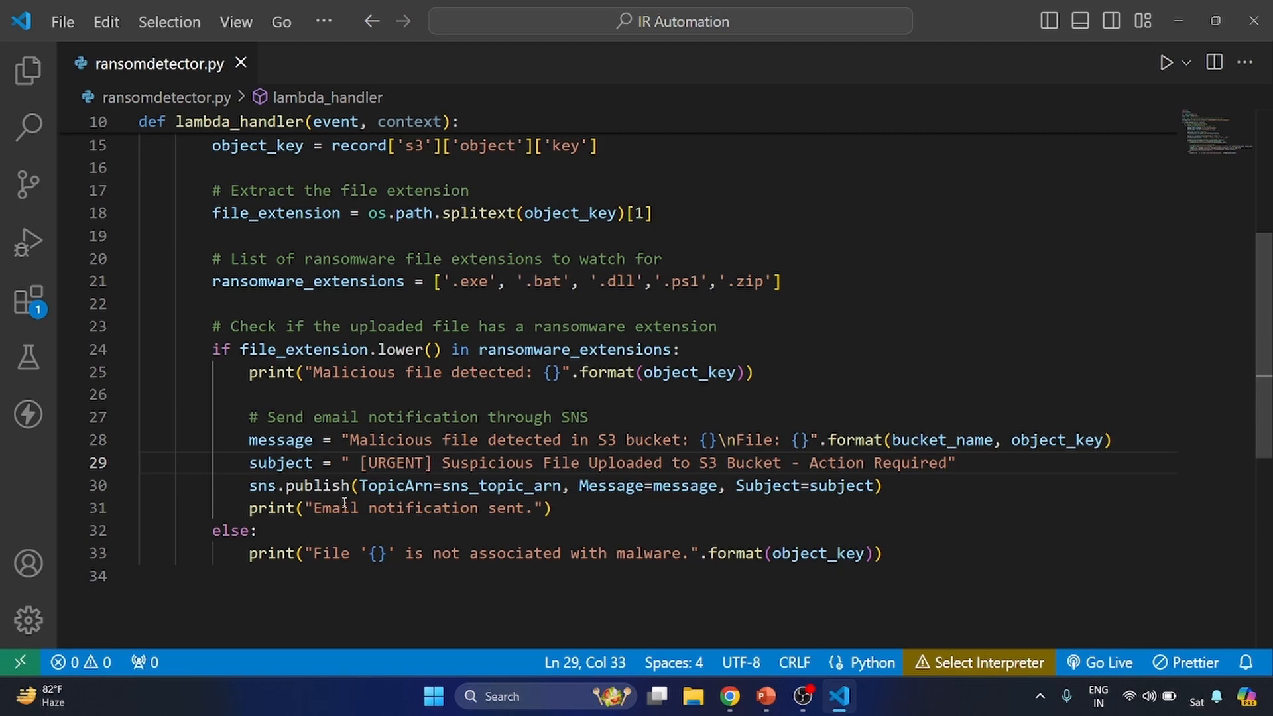
pyautogui.doubleClick(679, 483)
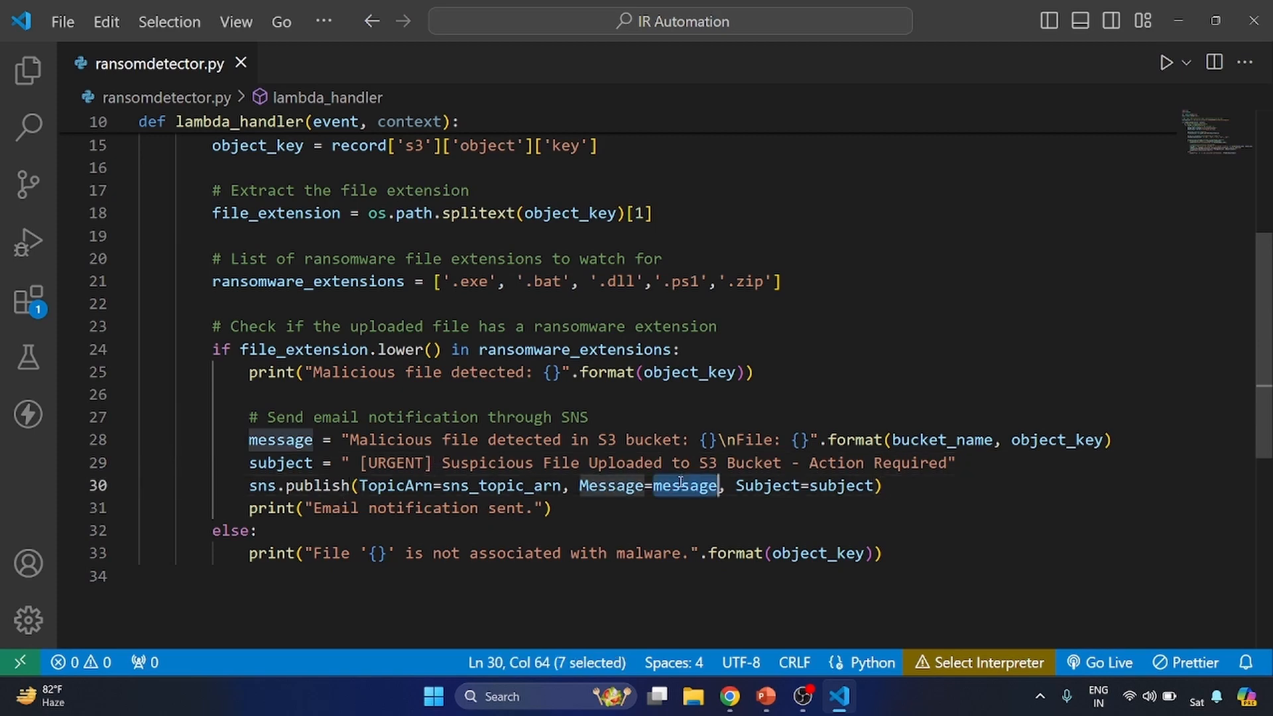
pyautogui.doubleClick(847, 489)
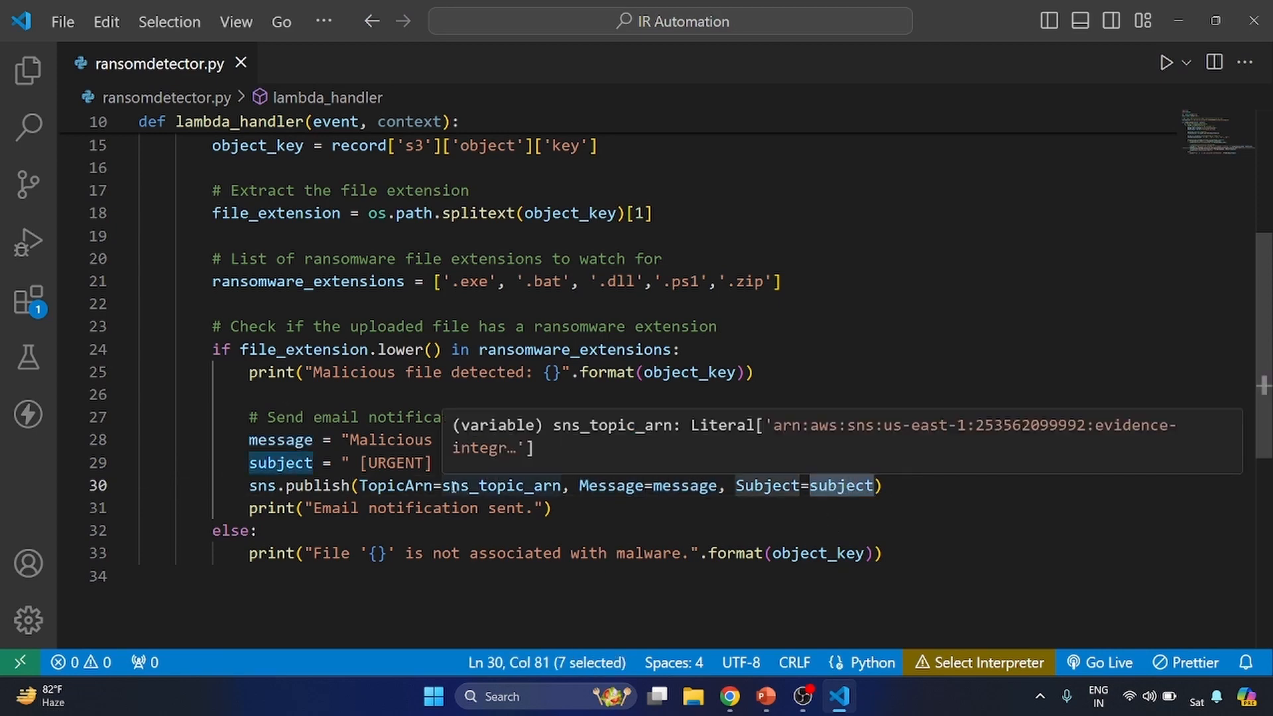
# - Review the SNS topic ARN line again and read through the whole function down to the final else branch
pyautogui.scroll(5, 501, 491)
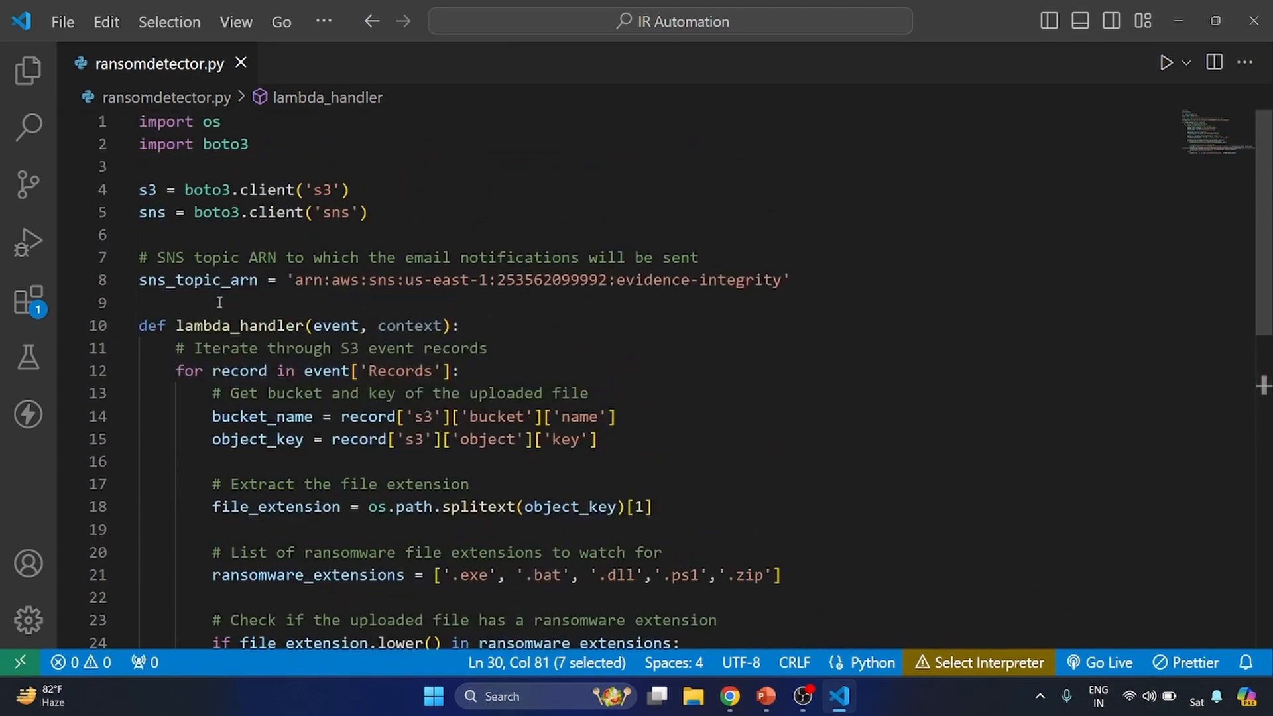
pyautogui.tripleClick(219, 280)
pyautogui.scroll(-3, 290, 396)
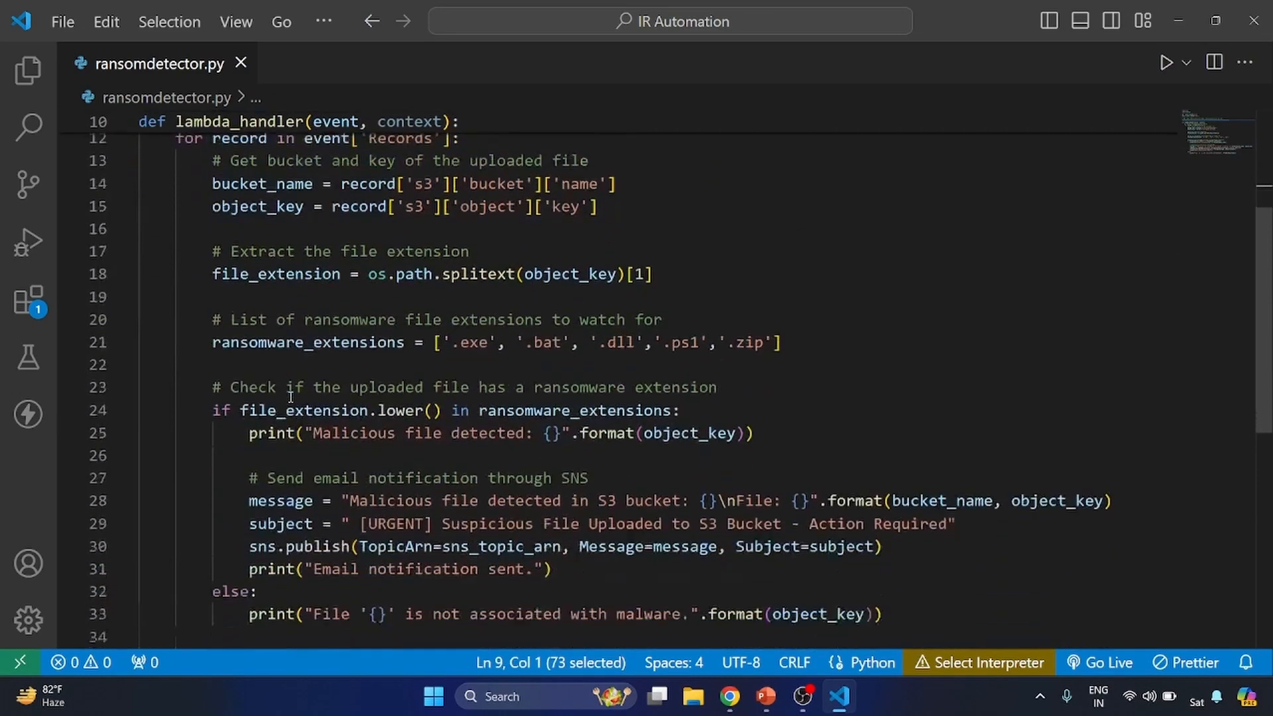
pyautogui.scroll(-3, 291, 397)
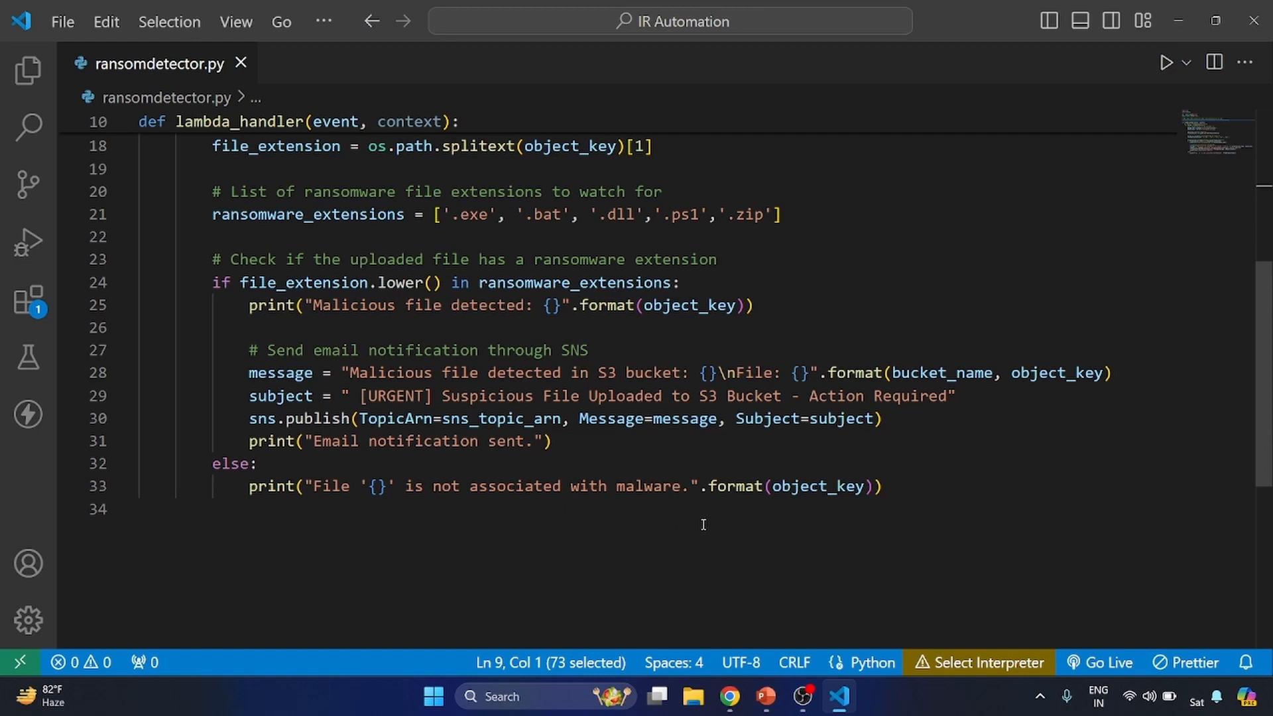
# - Scroll back to the top of the script to review the SNS topic ARN assignment
pyautogui.scroll(2, 704, 524)
pyautogui.scroll(1, 703, 525)
pyautogui.scroll(4, 703, 524)
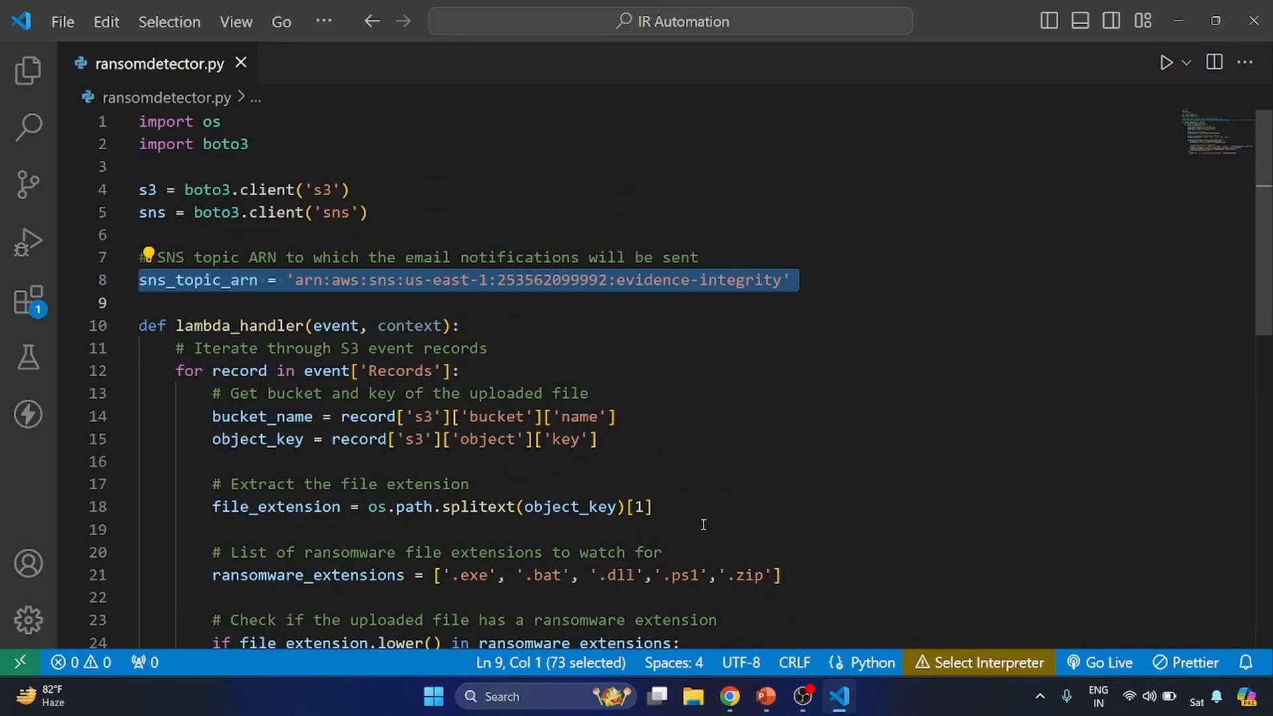
pyautogui.hotkey('ctrl', 'z')
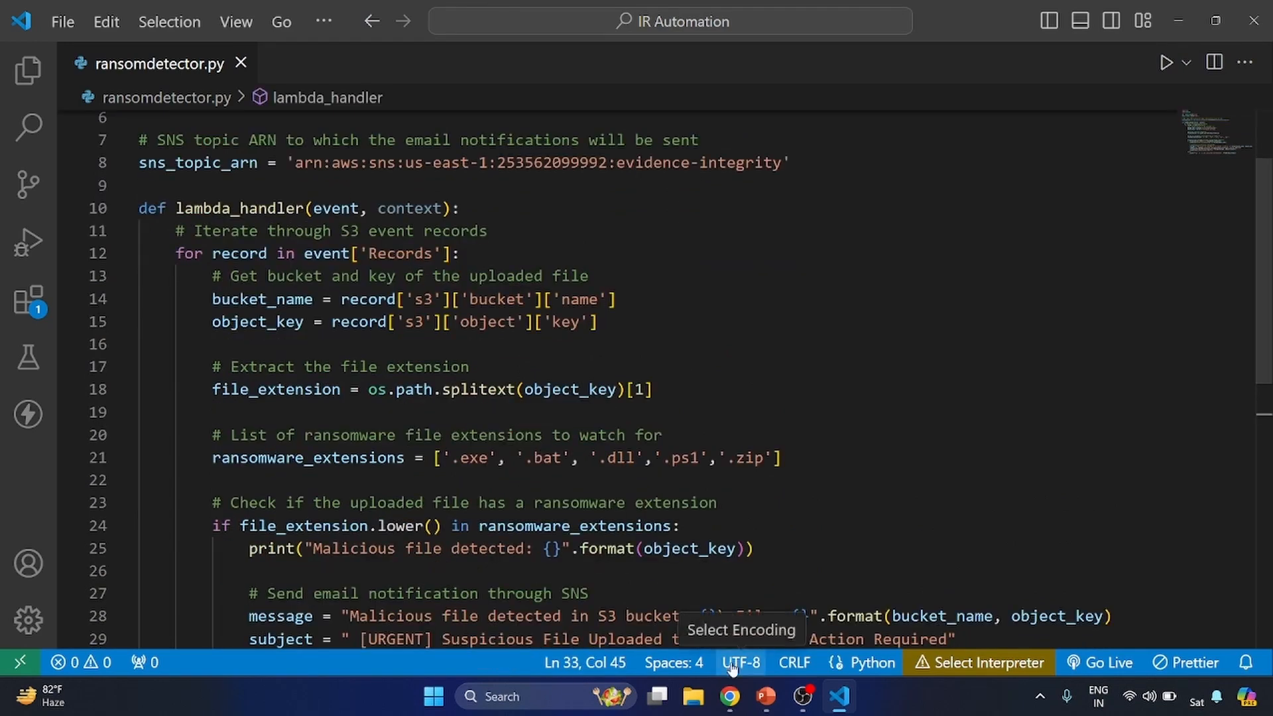
# - Switch to the browser and open Simple Notification Service from the console search in a new tab
pyautogui.click(730, 697)
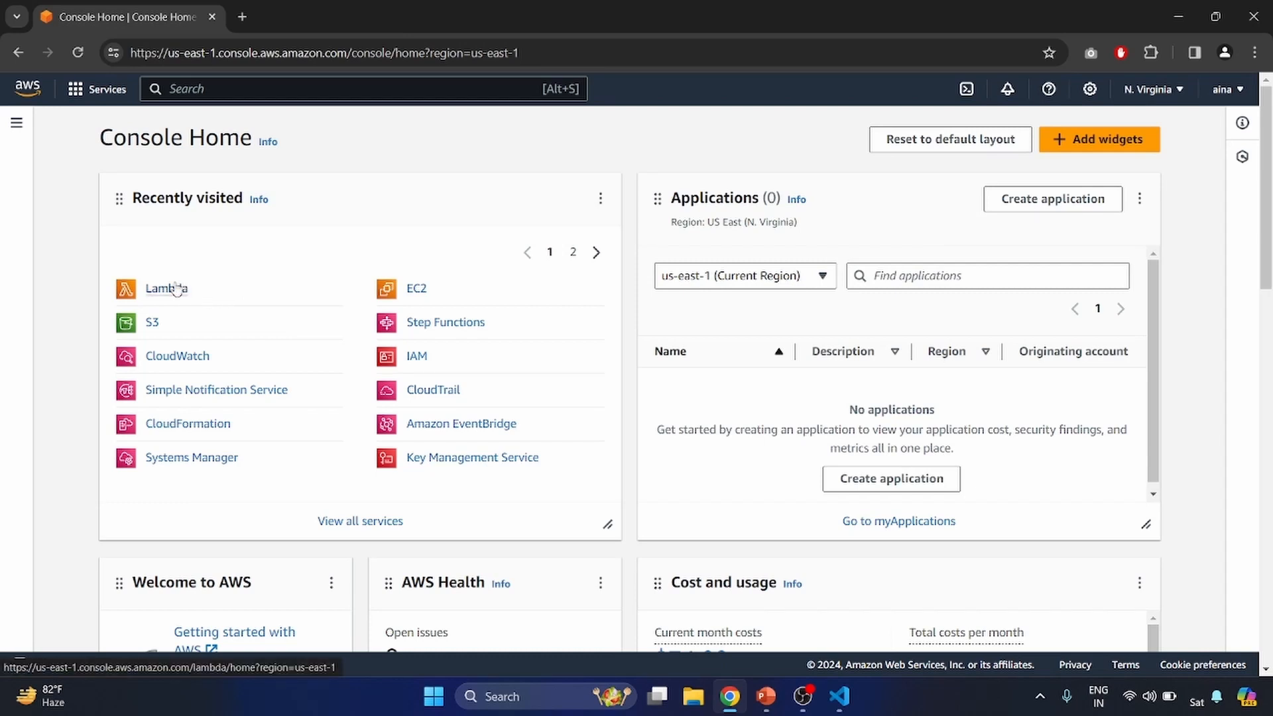
pyautogui.write('sns')
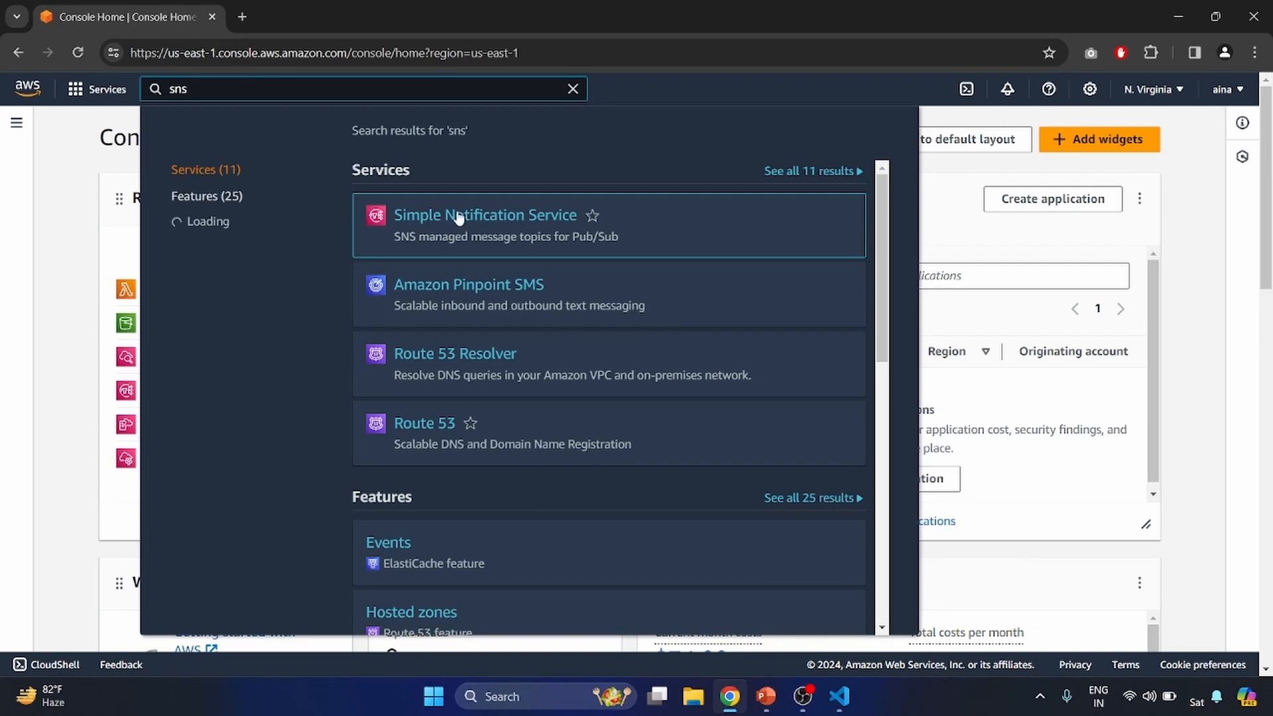
pyautogui.middleClick(455, 216)
pyautogui.click(320, 19)
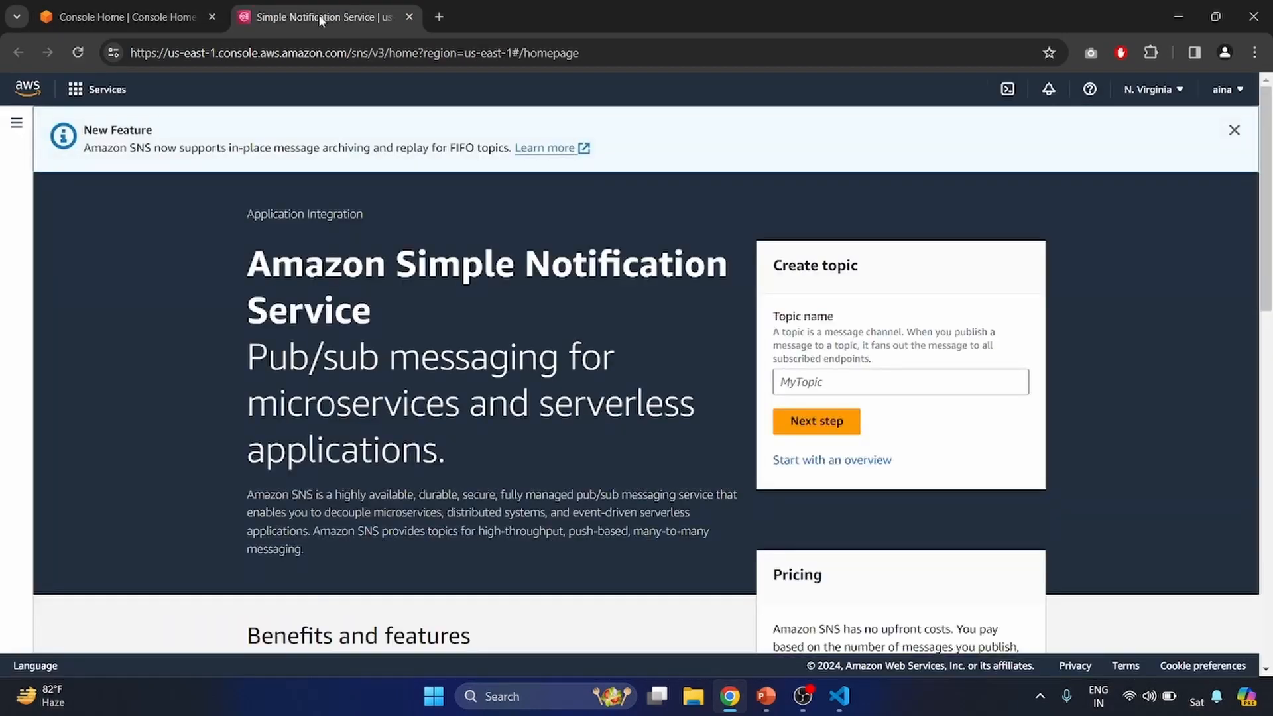
# - Open the evidence-integrity topic's details and select its ARN to compare with the script
pyautogui.click(16, 122)
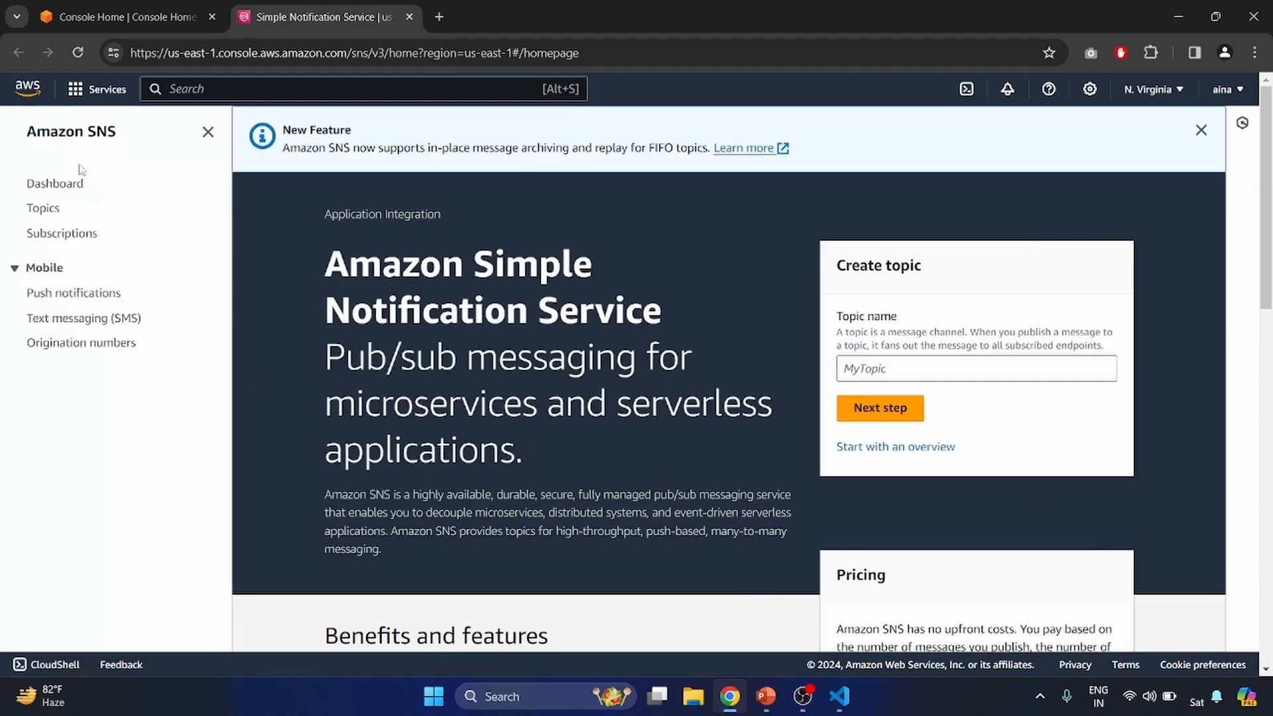
pyautogui.click(49, 209)
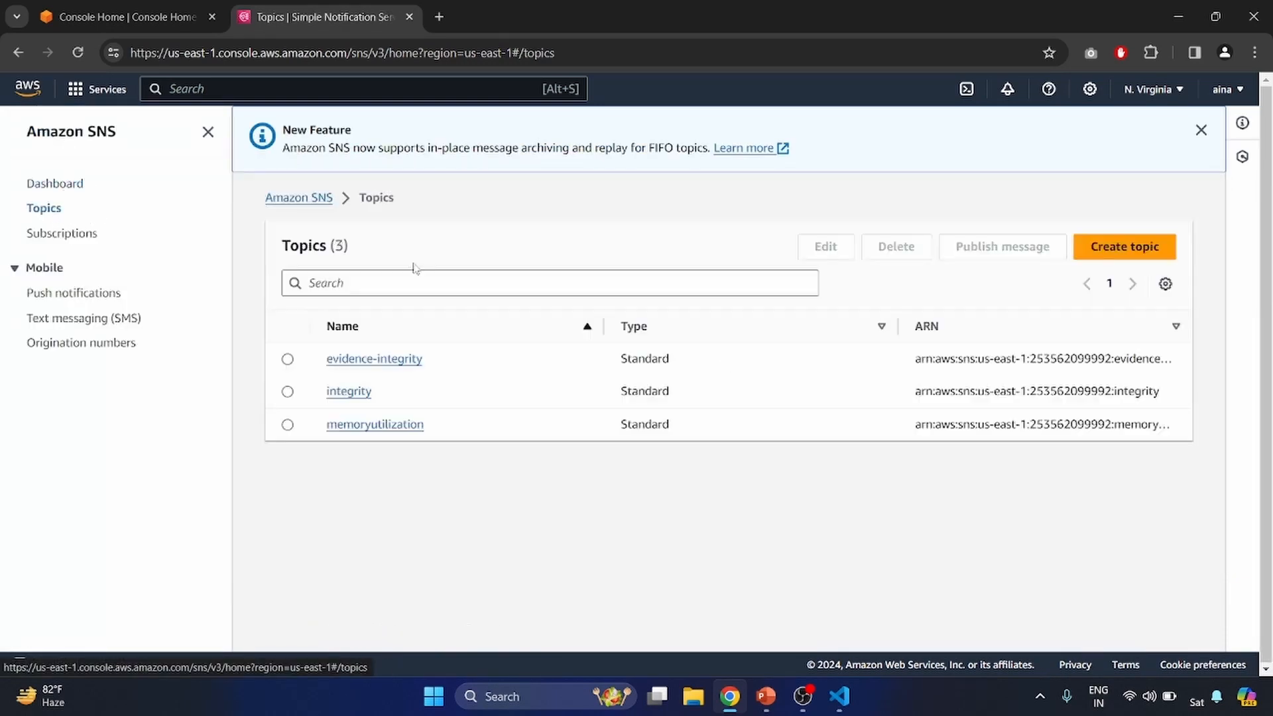
pyautogui.click(379, 359)
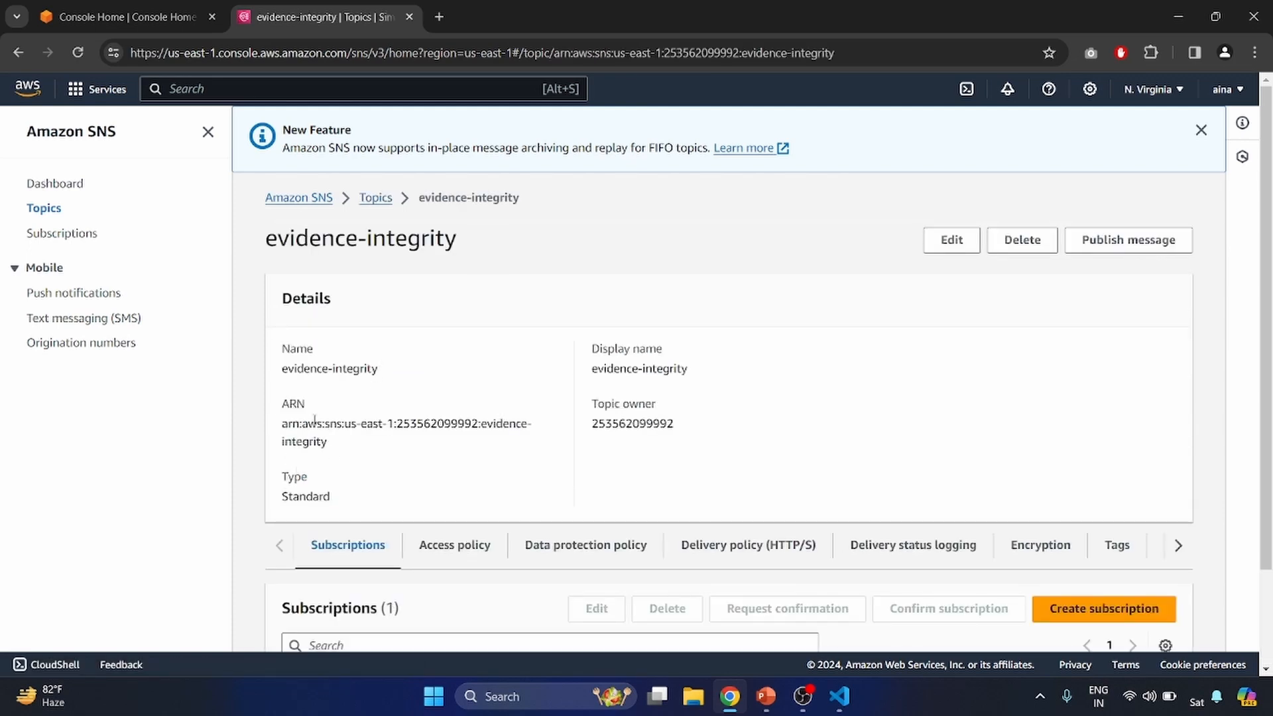
pyautogui.tripleClick(314, 424)
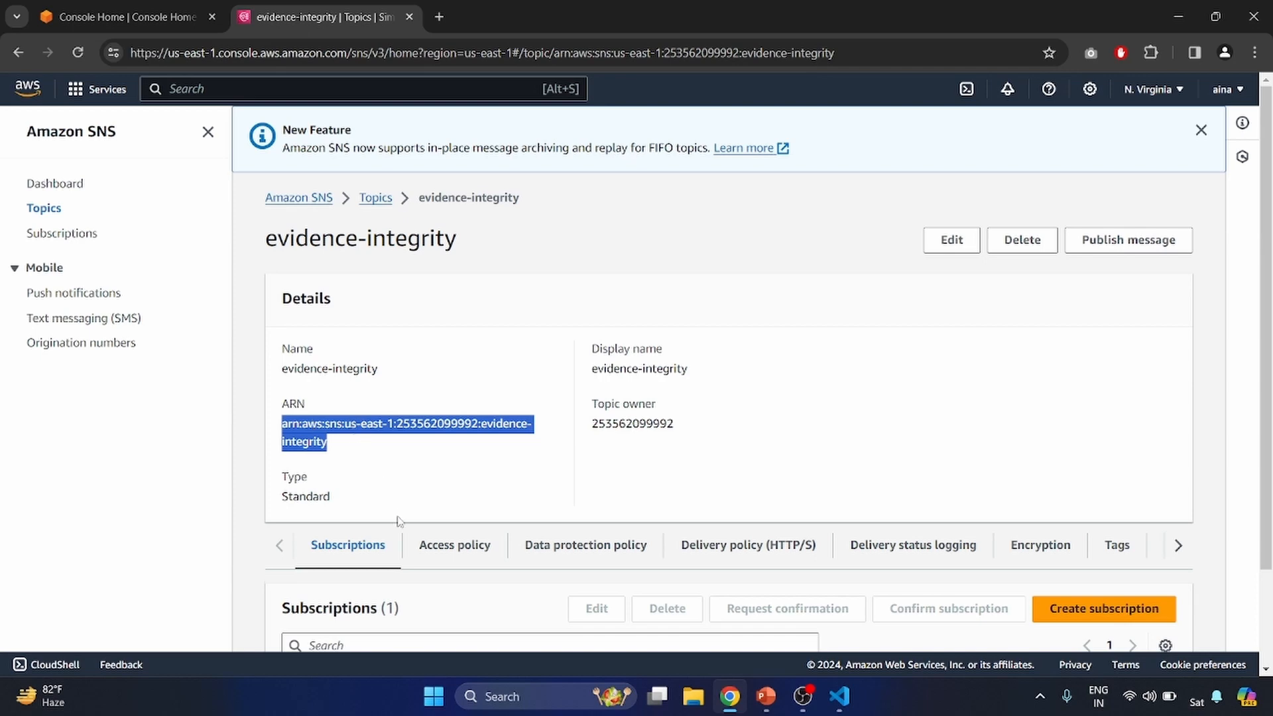
pyautogui.scroll(-1, 400, 521)
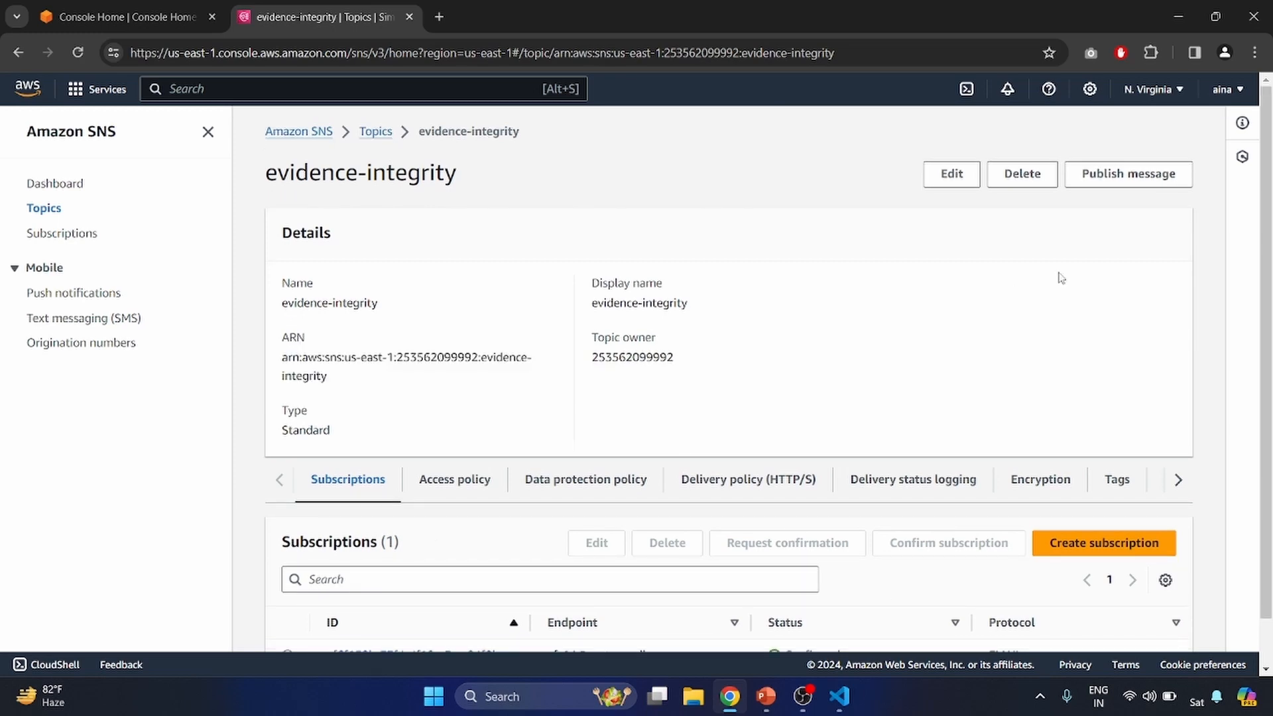
# - Create a Standard SNS topic with the name and display name demo
pyautogui.click(43, 209)
pyautogui.click(1102, 180)
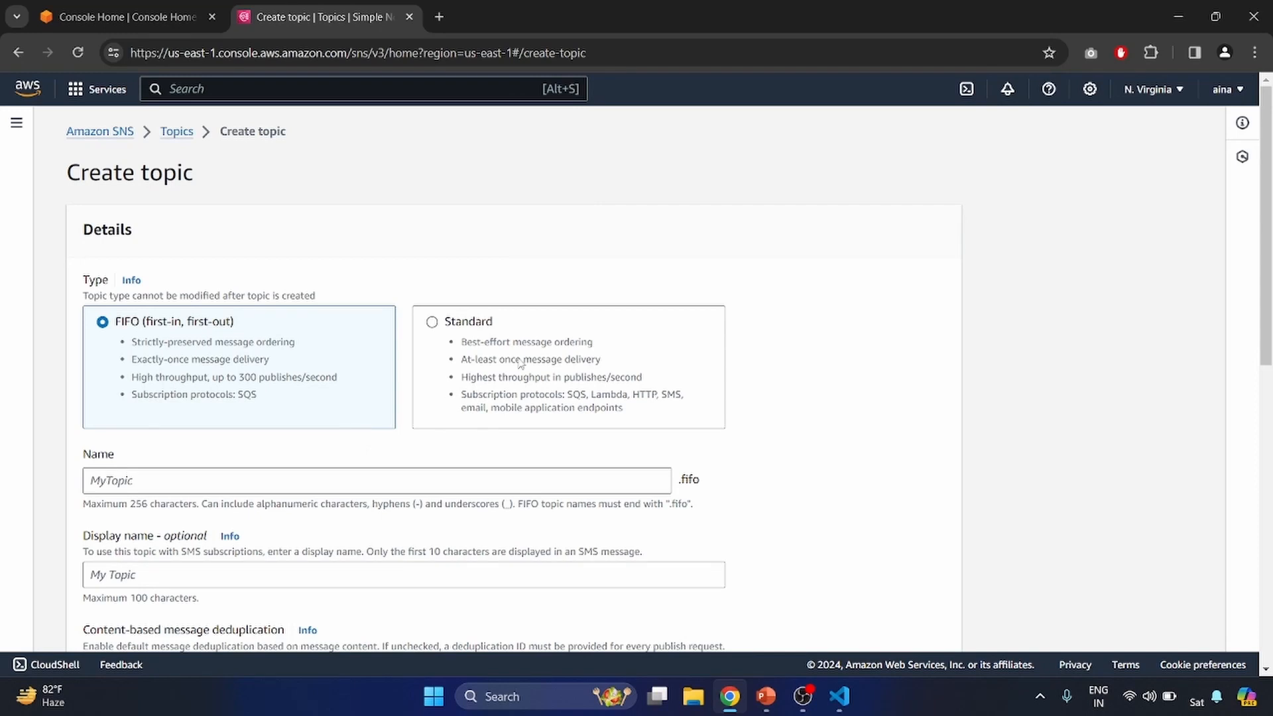
pyautogui.click(522, 363)
pyautogui.scroll(-3, 210, 506)
pyautogui.click(212, 367)
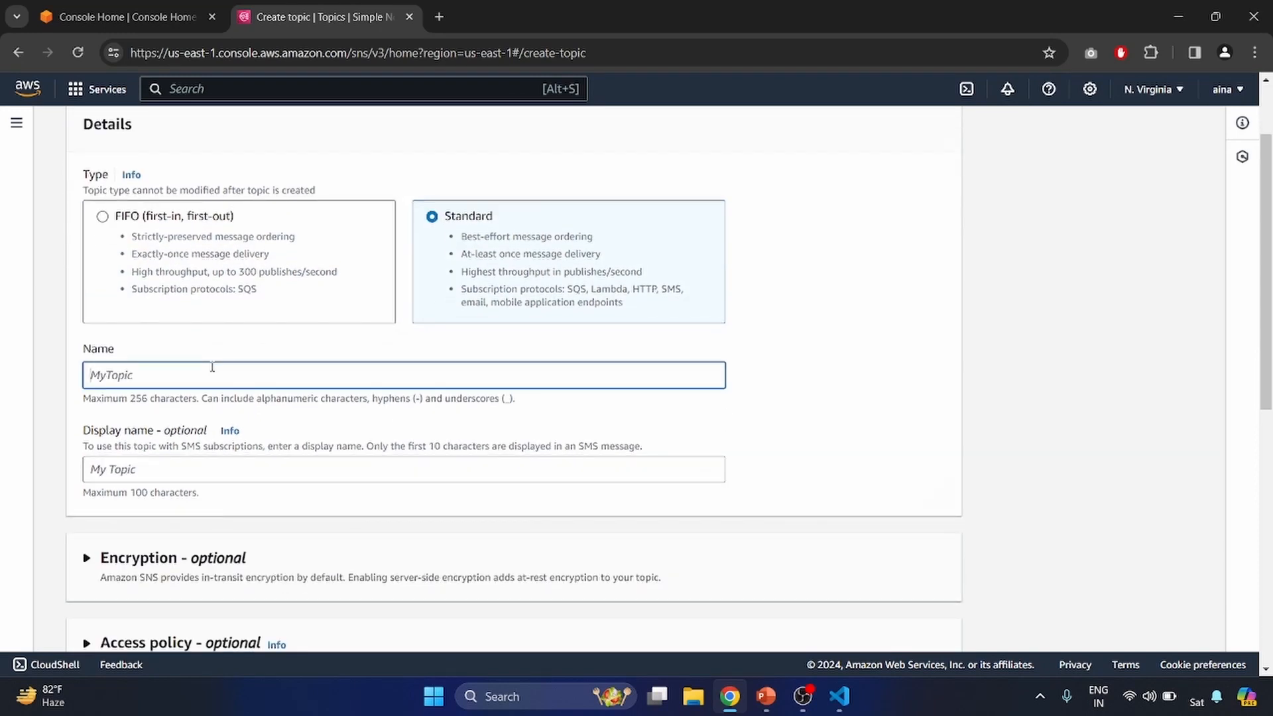
pyautogui.write('demo')
pyautogui.press('Tab')
pyautogui.write('demo')
pyautogui.scroll(-2, 146, 327)
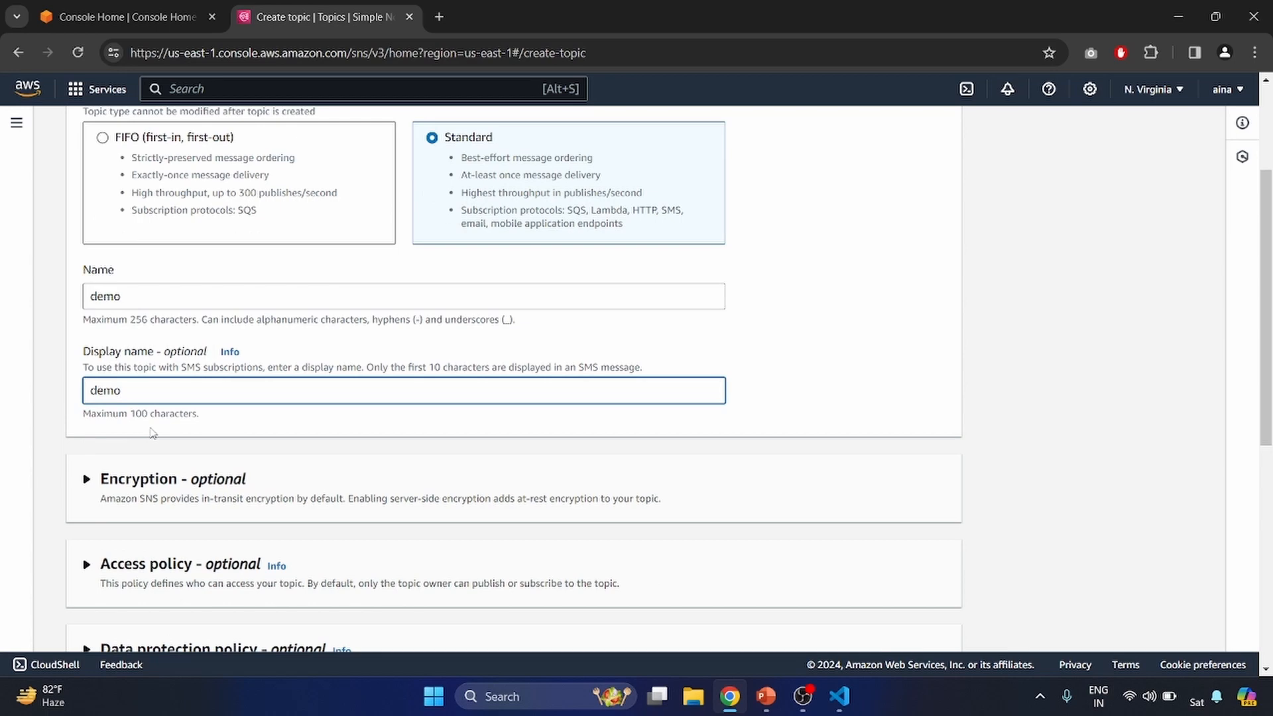
pyautogui.scroll(-5, 152, 434)
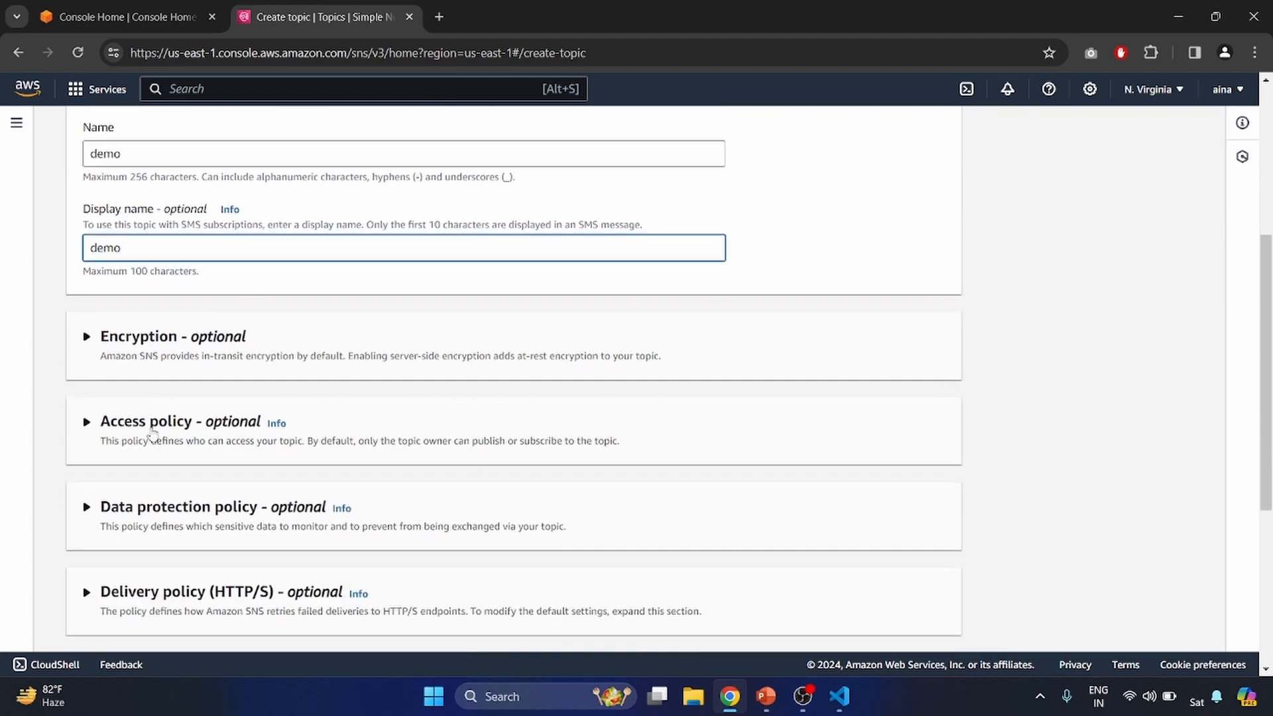
pyautogui.scroll(-2, 274, 551)
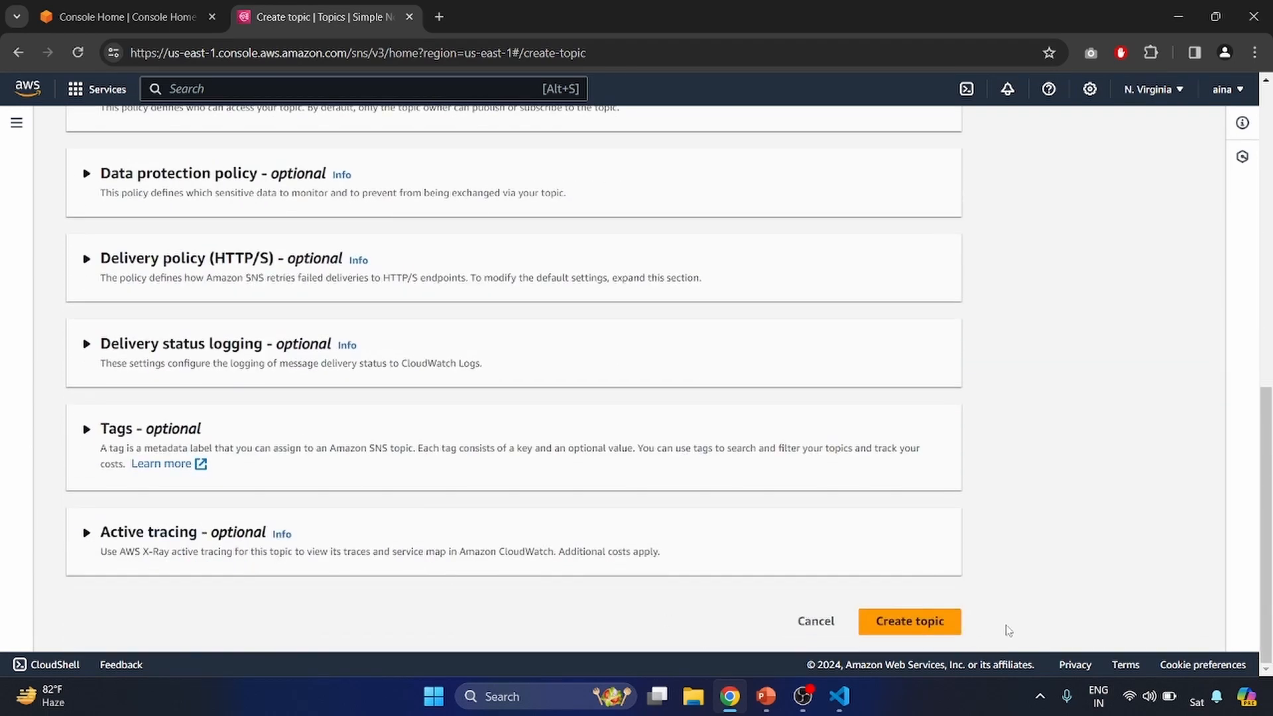
pyautogui.scroll(5, 679, 277)
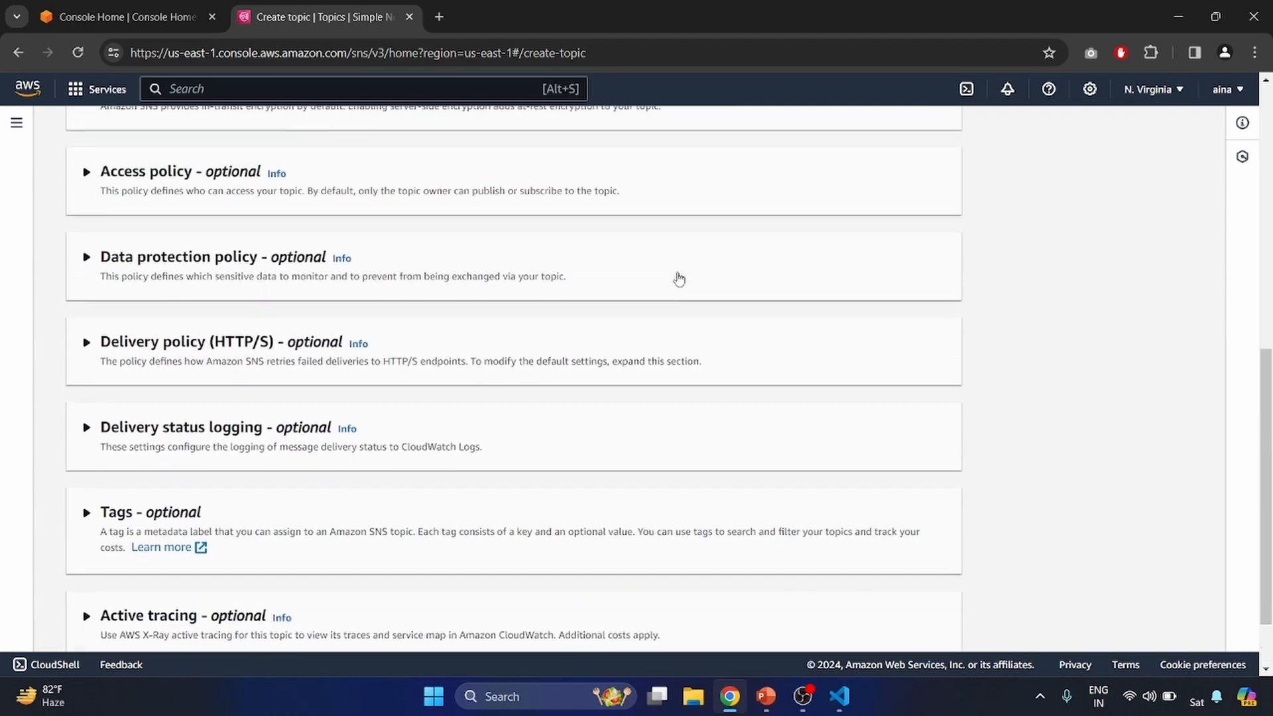
pyautogui.scroll(-5, 679, 273)
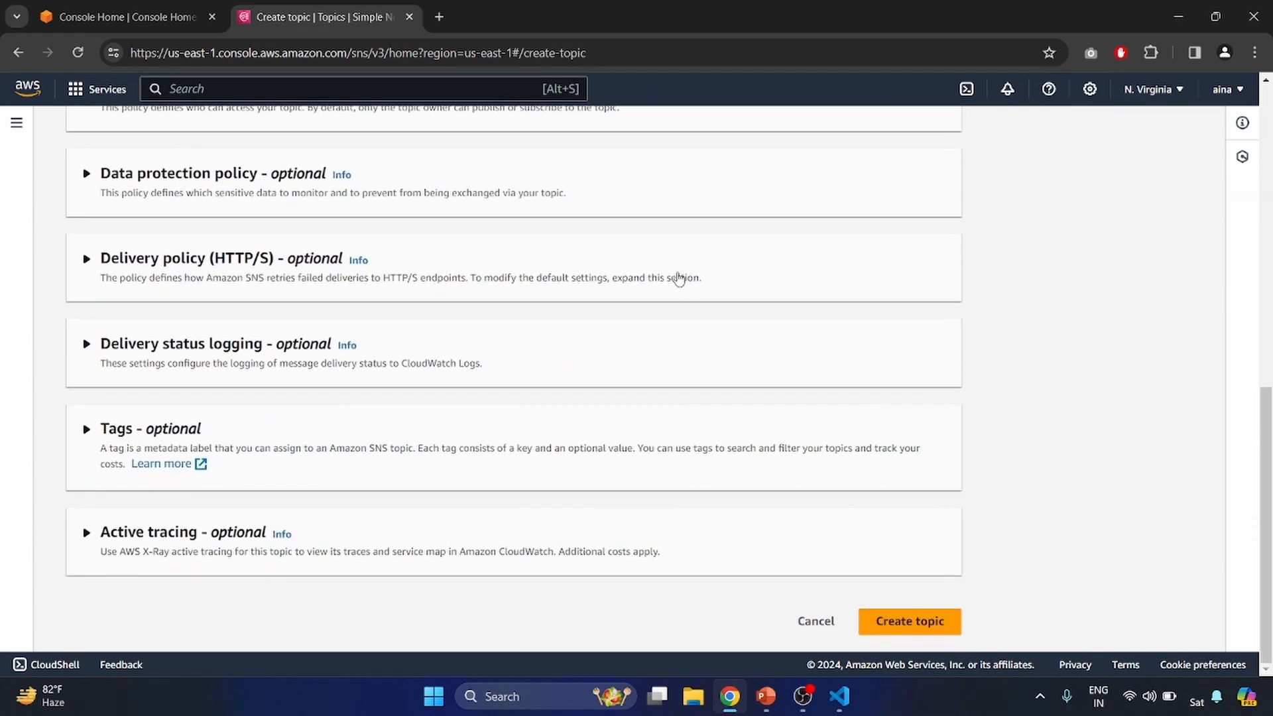
pyautogui.click(910, 622)
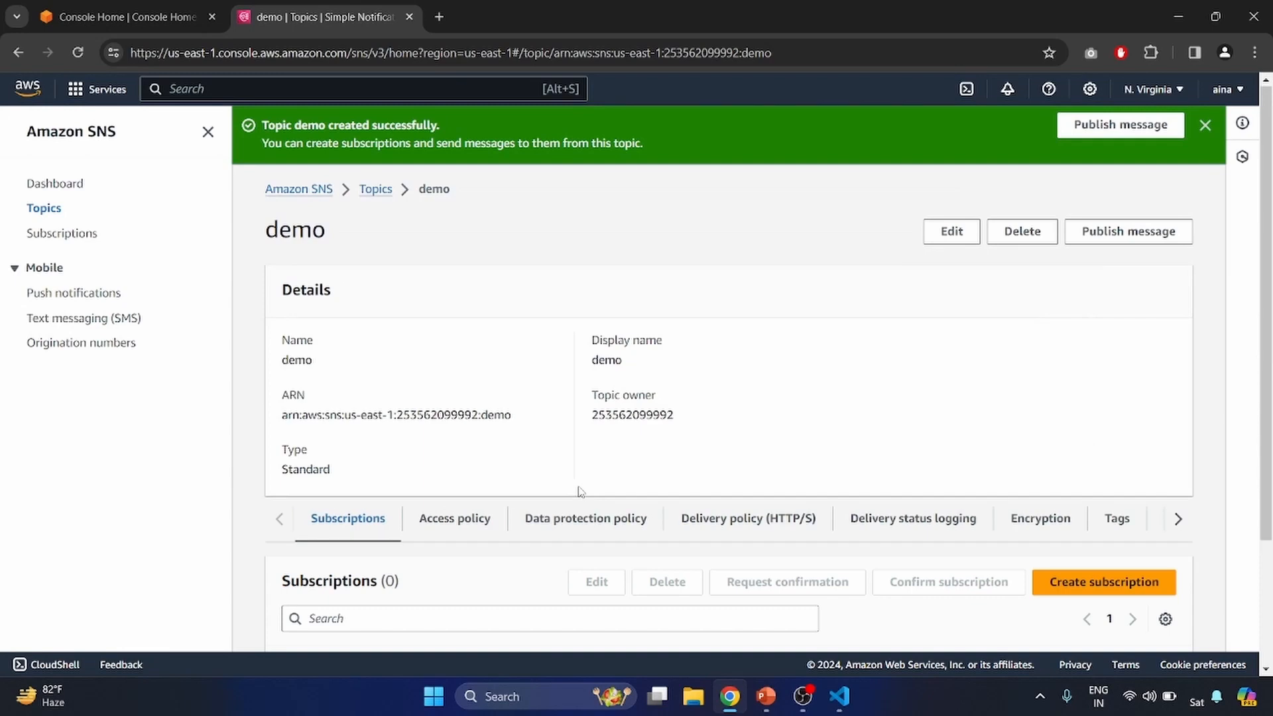
pyautogui.scroll(-2, 698, 533)
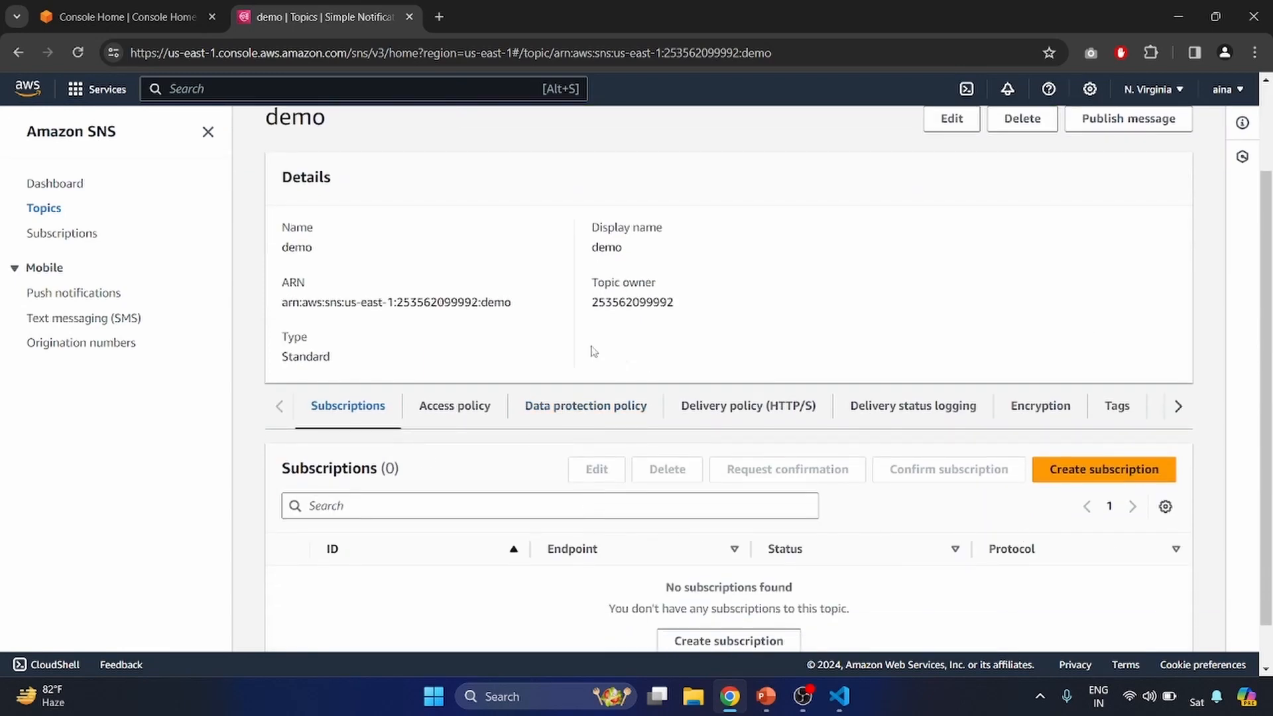
pyautogui.click(1142, 477)
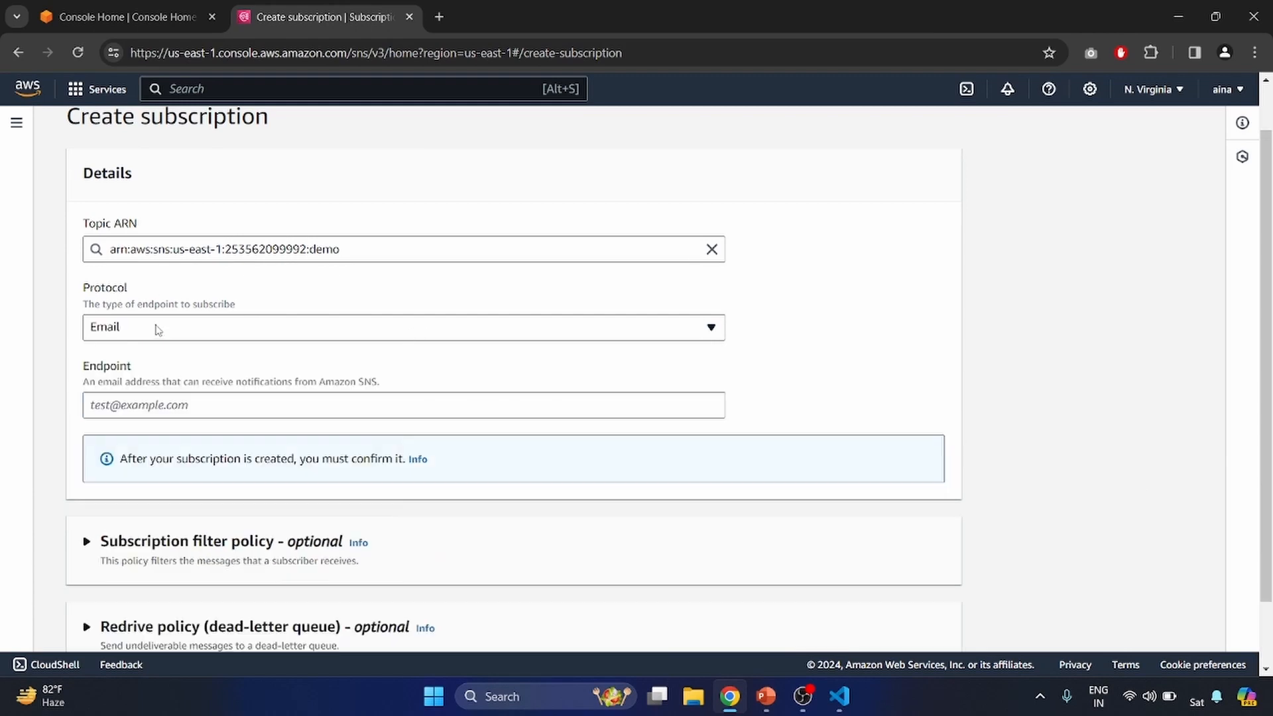
pyautogui.click(156, 331)
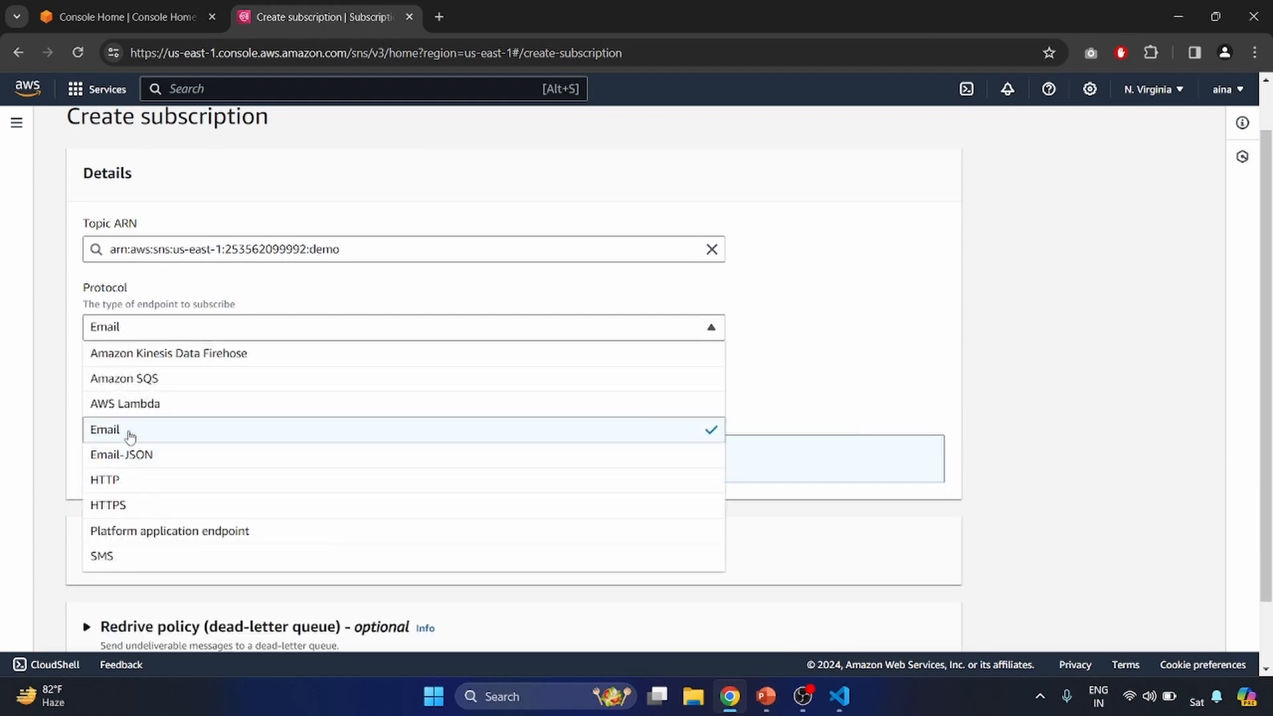
pyautogui.click(130, 433)
pyautogui.click(140, 406)
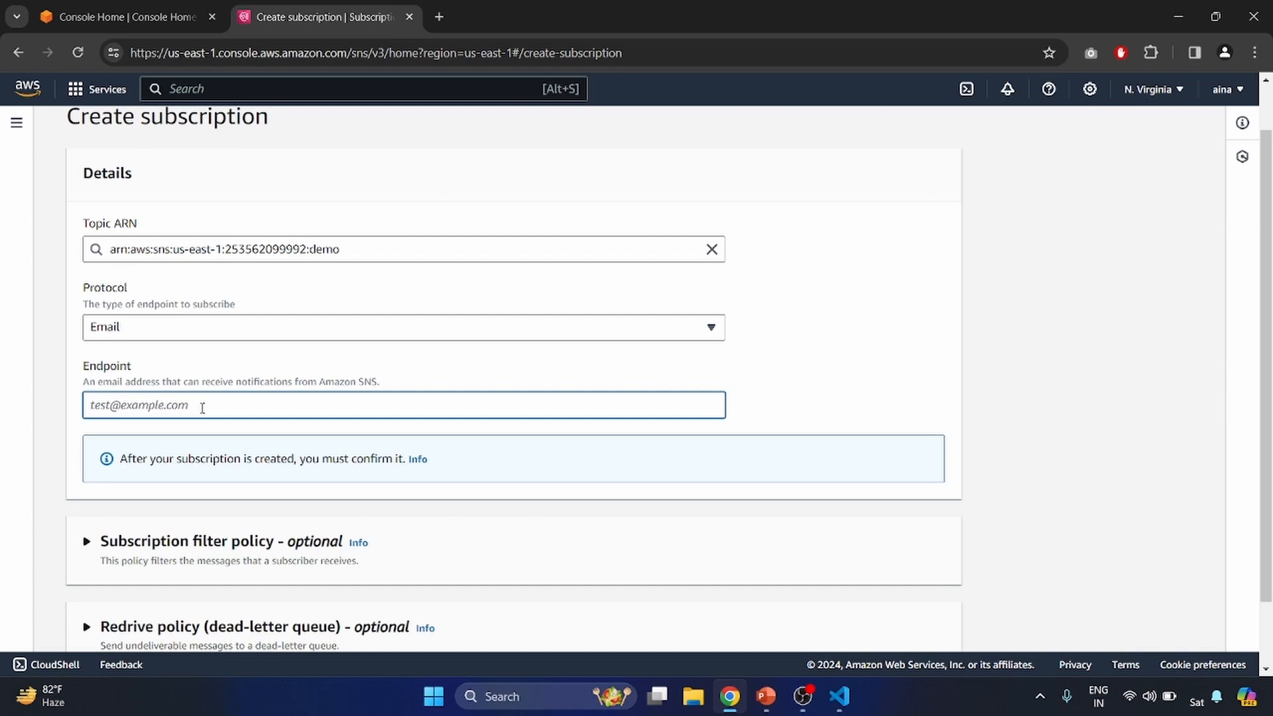
pyautogui.scroll(-1, 202, 408)
pyautogui.scroll(-1, 204, 413)
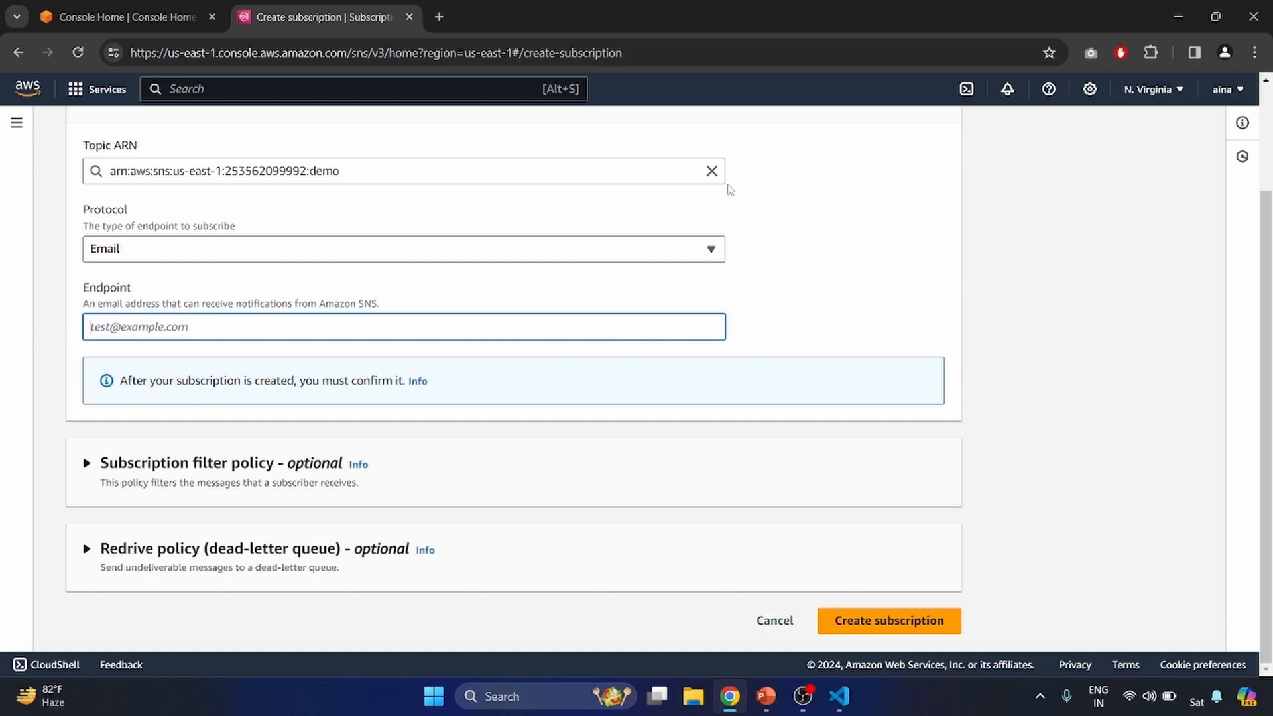
pyautogui.scroll(2, 729, 189)
# - Review the subscriptions list and the evidence-integrity topic's email subscription
pyautogui.click(196, 132)
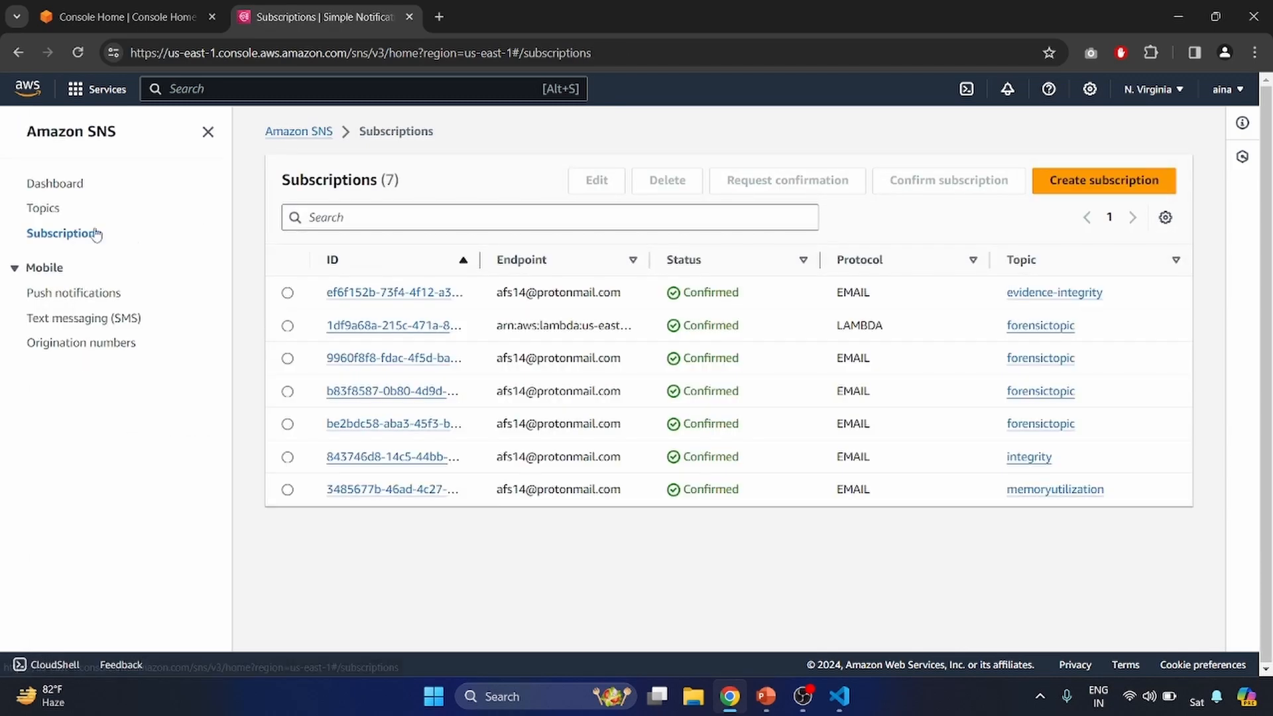
pyautogui.click(44, 210)
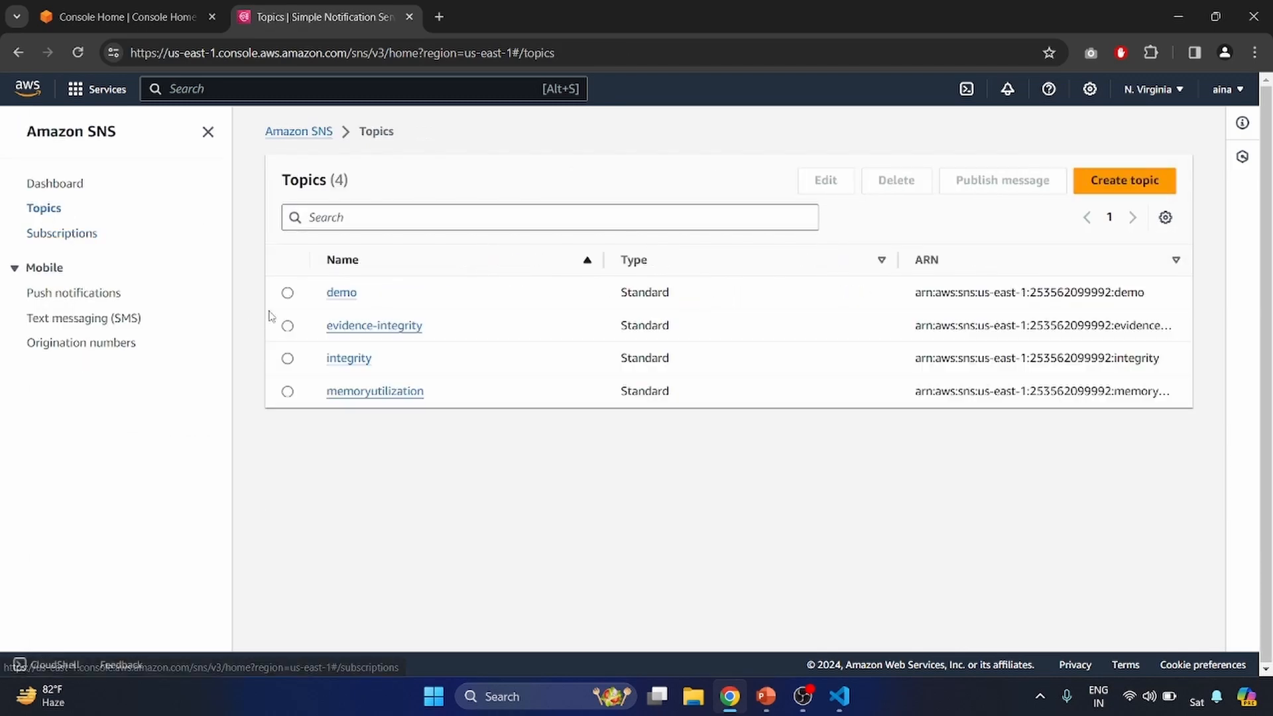
pyautogui.click(368, 327)
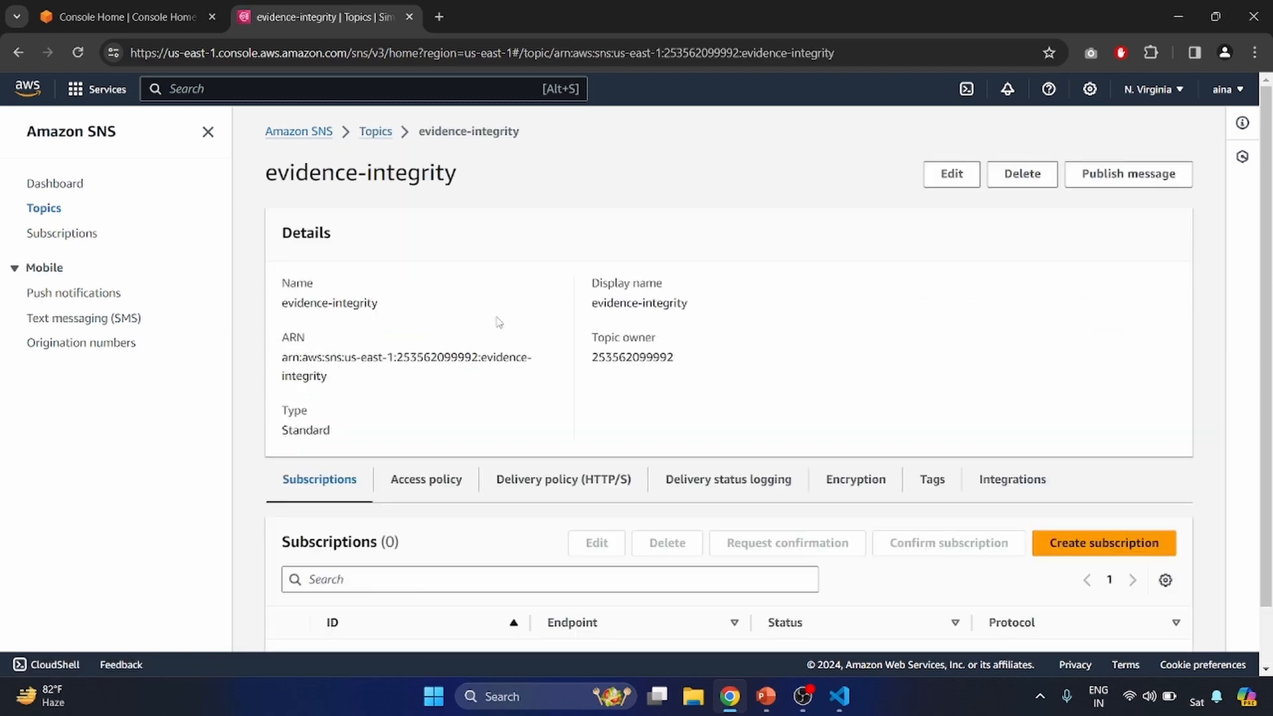
pyautogui.scroll(-1, 500, 552)
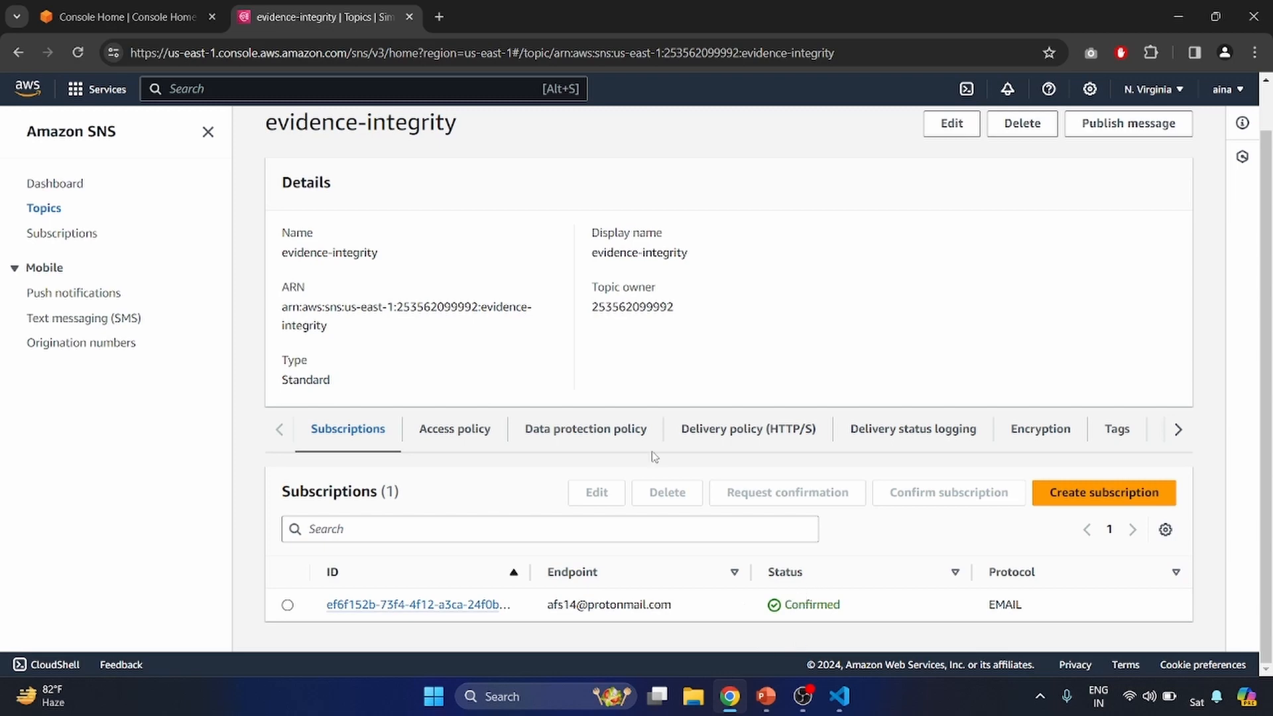
pyautogui.scroll(1, 648, 426)
# - Open Lambda and start a new function named threat_detector with the Python 3.12 runtime
pyautogui.click(190, 6)
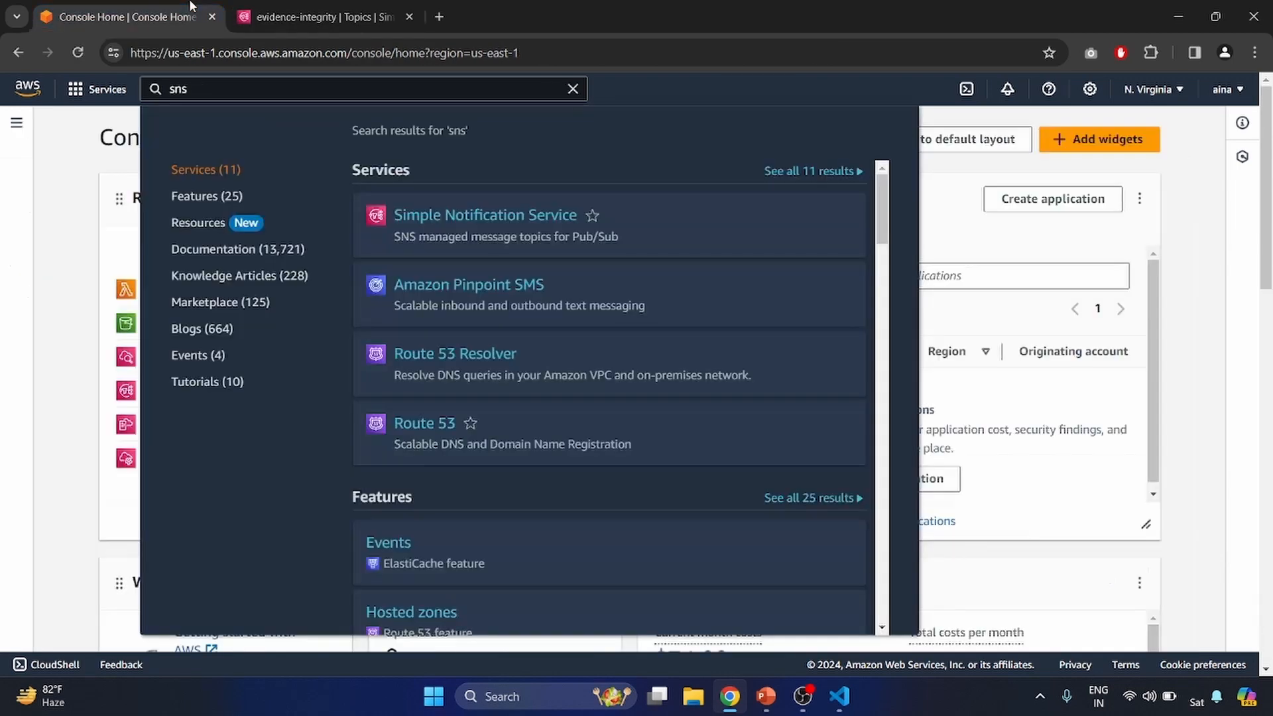
pyautogui.press('Escape')
pyautogui.click(167, 288)
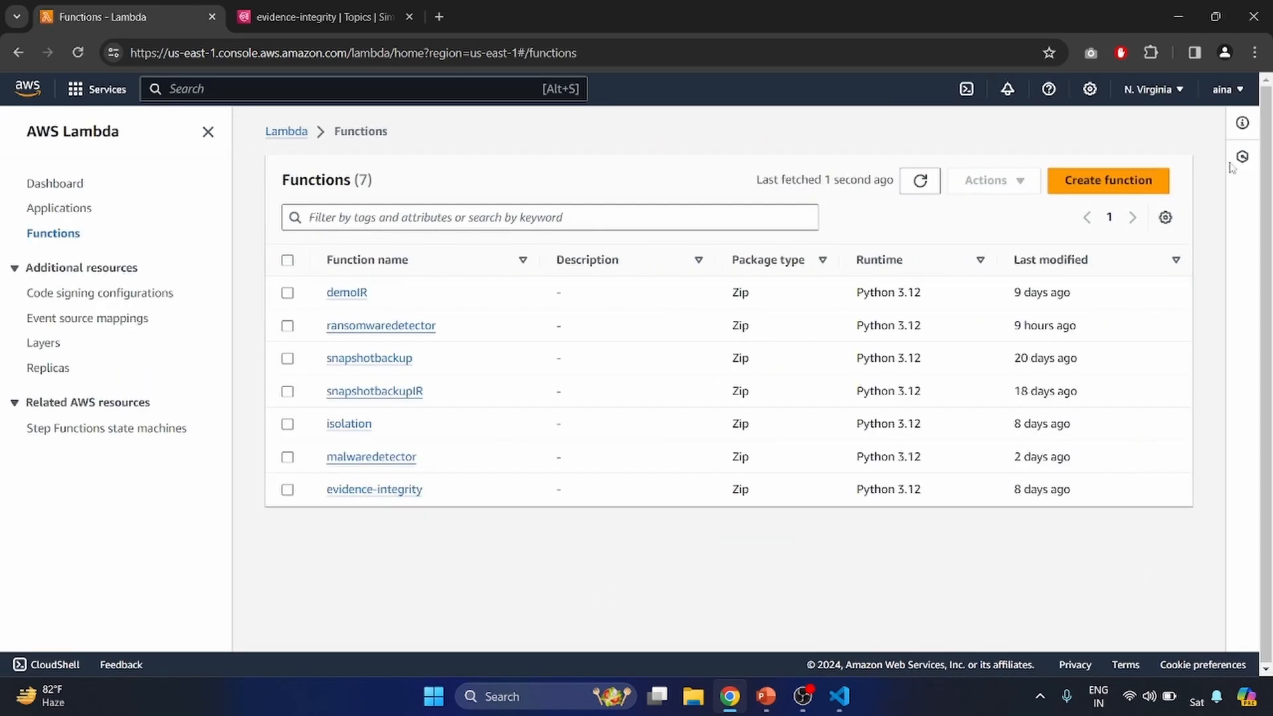
pyautogui.click(1126, 180)
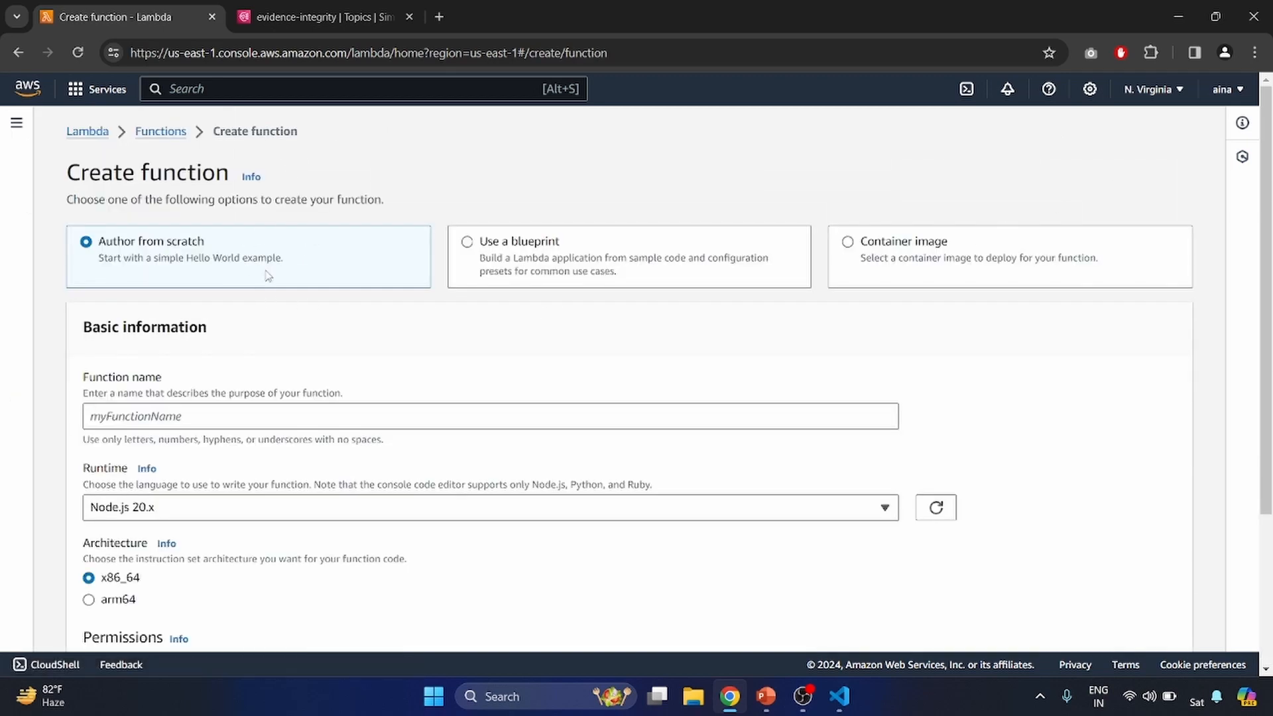
pyautogui.click(245, 421)
pyautogui.write('threat_detector')
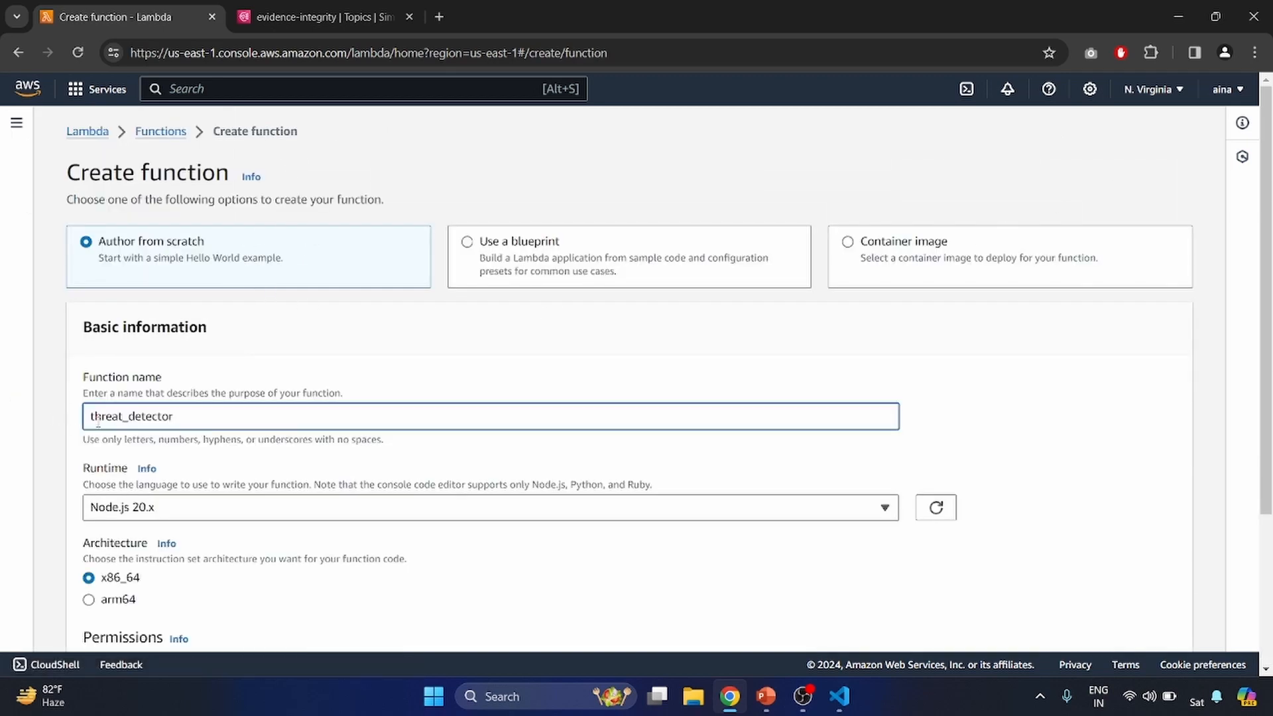
pyautogui.click(184, 509)
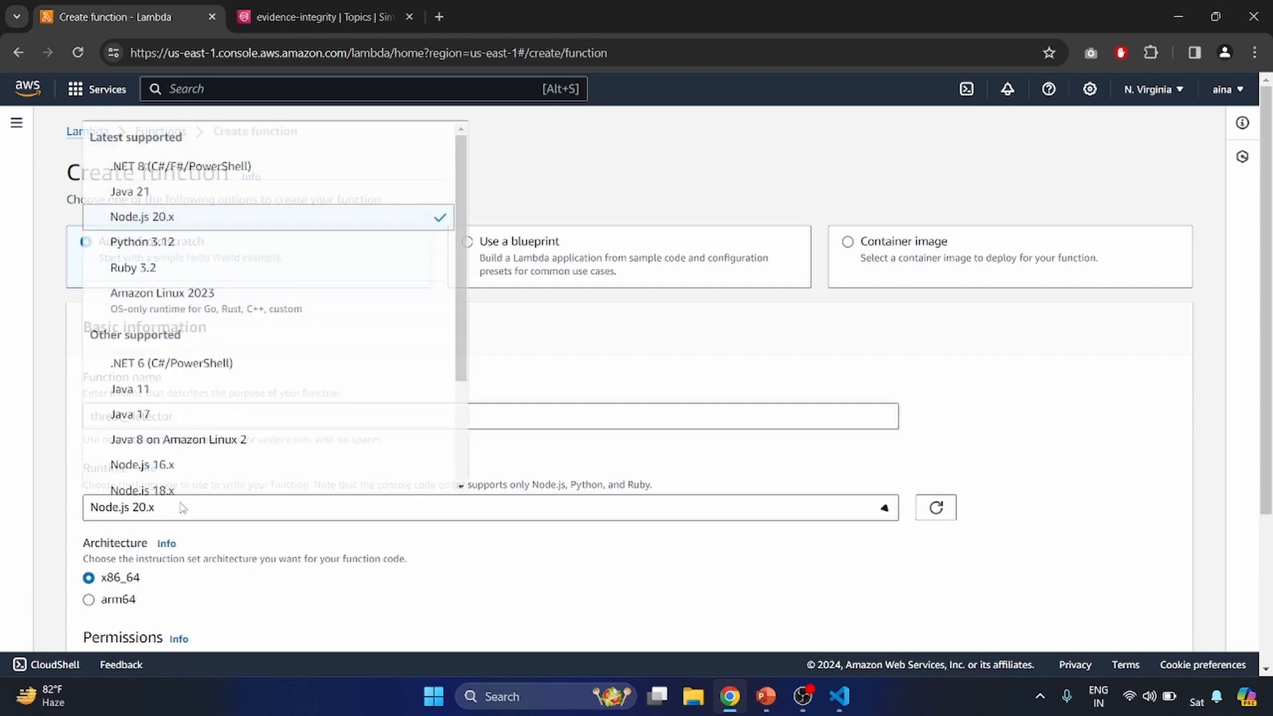
pyautogui.click(186, 243)
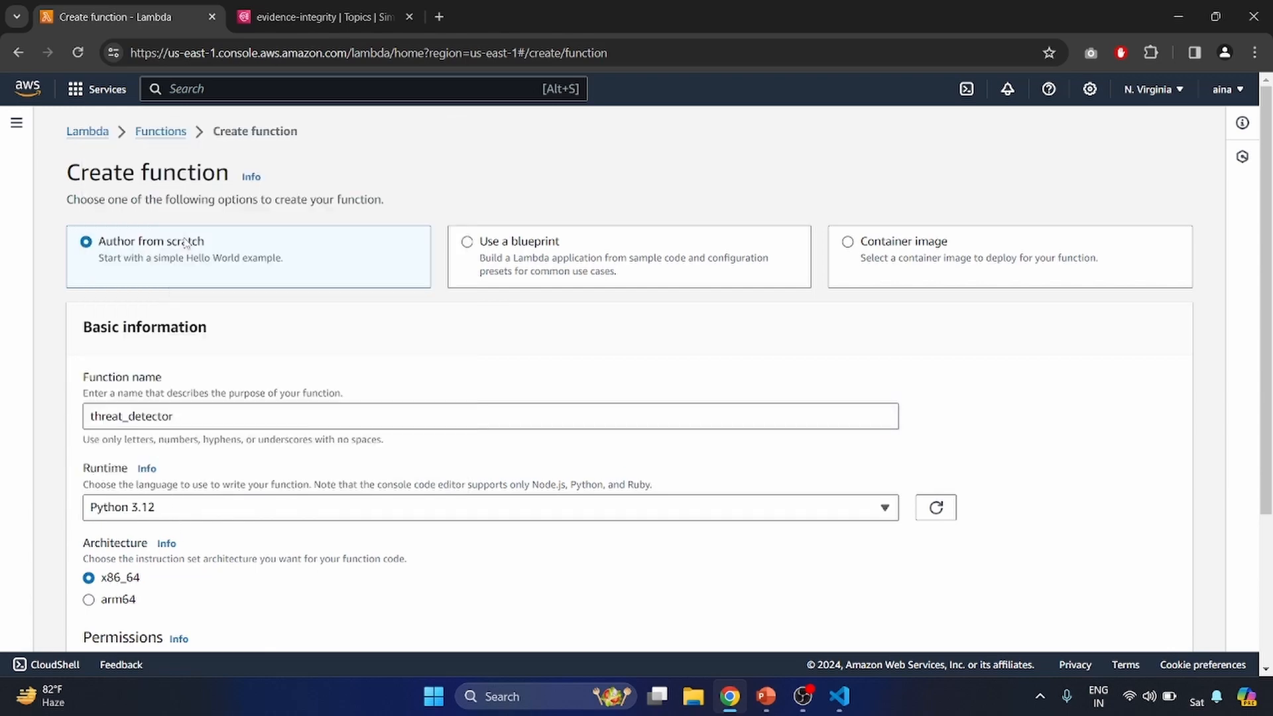
# - Expand the default execution role settings and choose to use an existing role
pyautogui.scroll(-2, 219, 552)
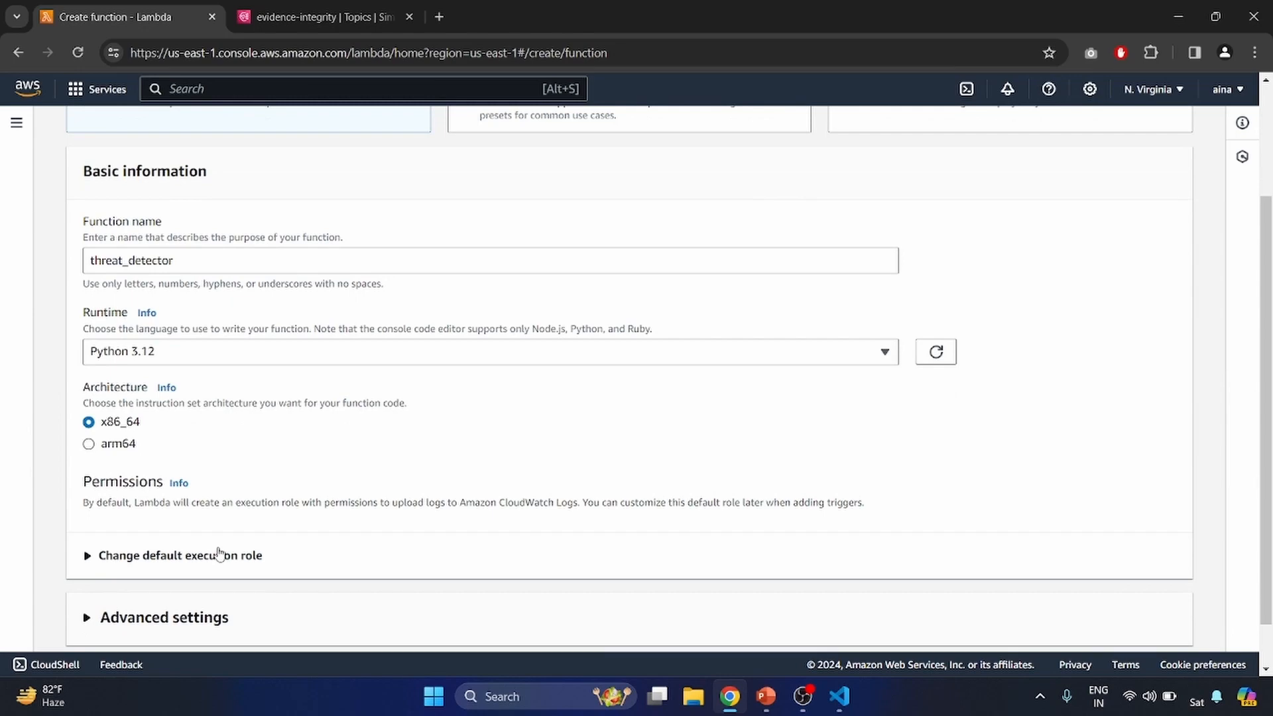
pyautogui.click(87, 557)
pyautogui.scroll(-3, 158, 456)
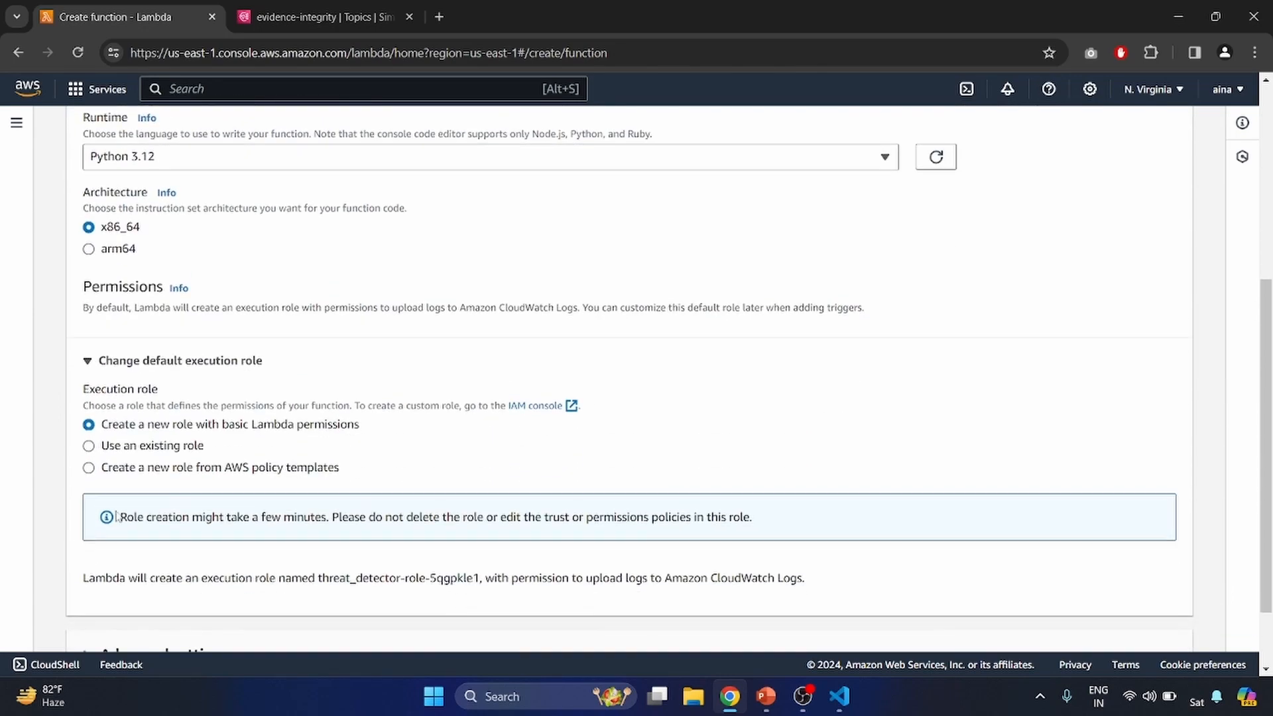
pyautogui.click(157, 452)
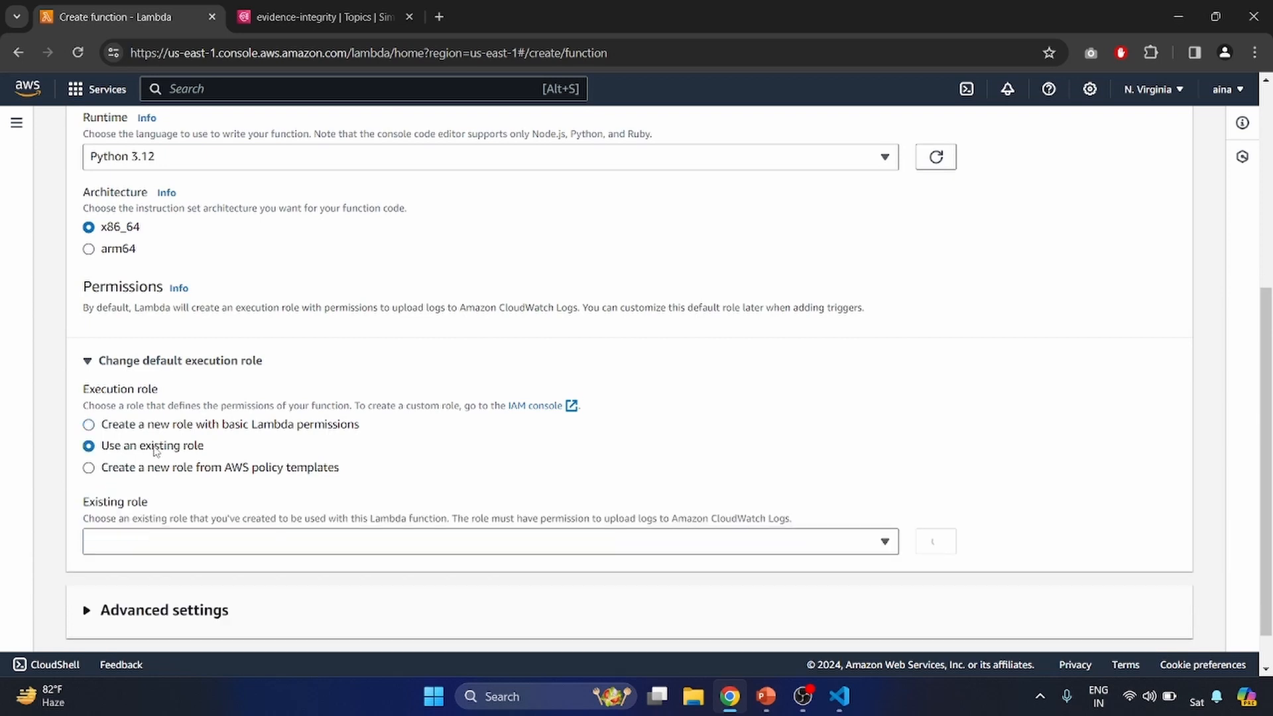
# - Assign the existing lambdademo role as the function's execution role
pyautogui.click(157, 543)
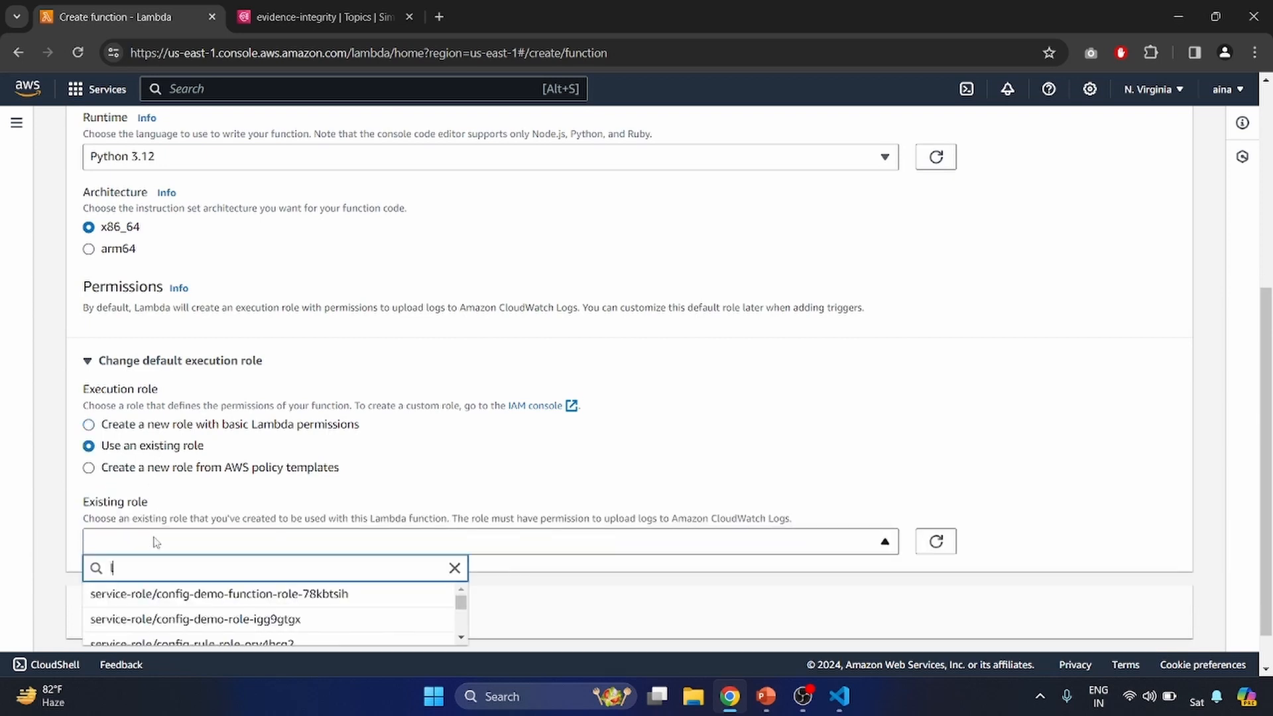
pyautogui.write('lam')
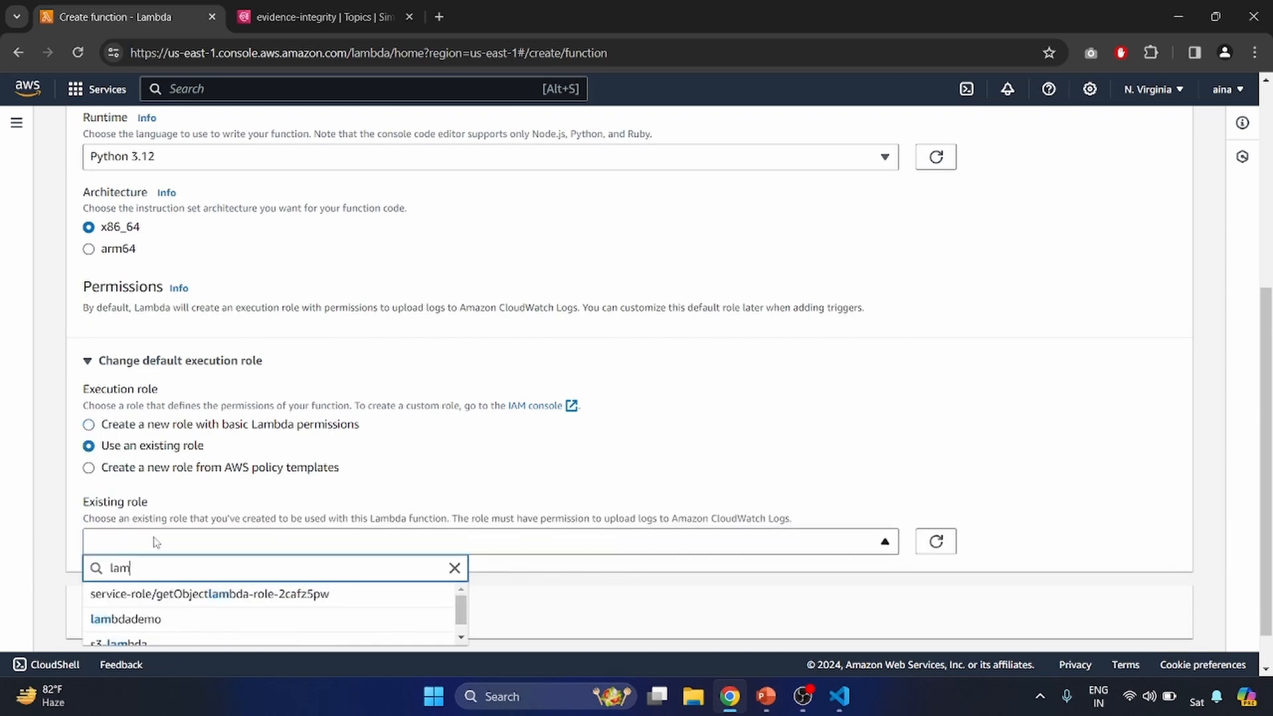
pyautogui.click(140, 619)
# - Open IAM in a new tab and review the permission policies attached to the lambdademo role
pyautogui.write('iam')
pyautogui.middleClick(411, 221)
pyautogui.click(473, 7)
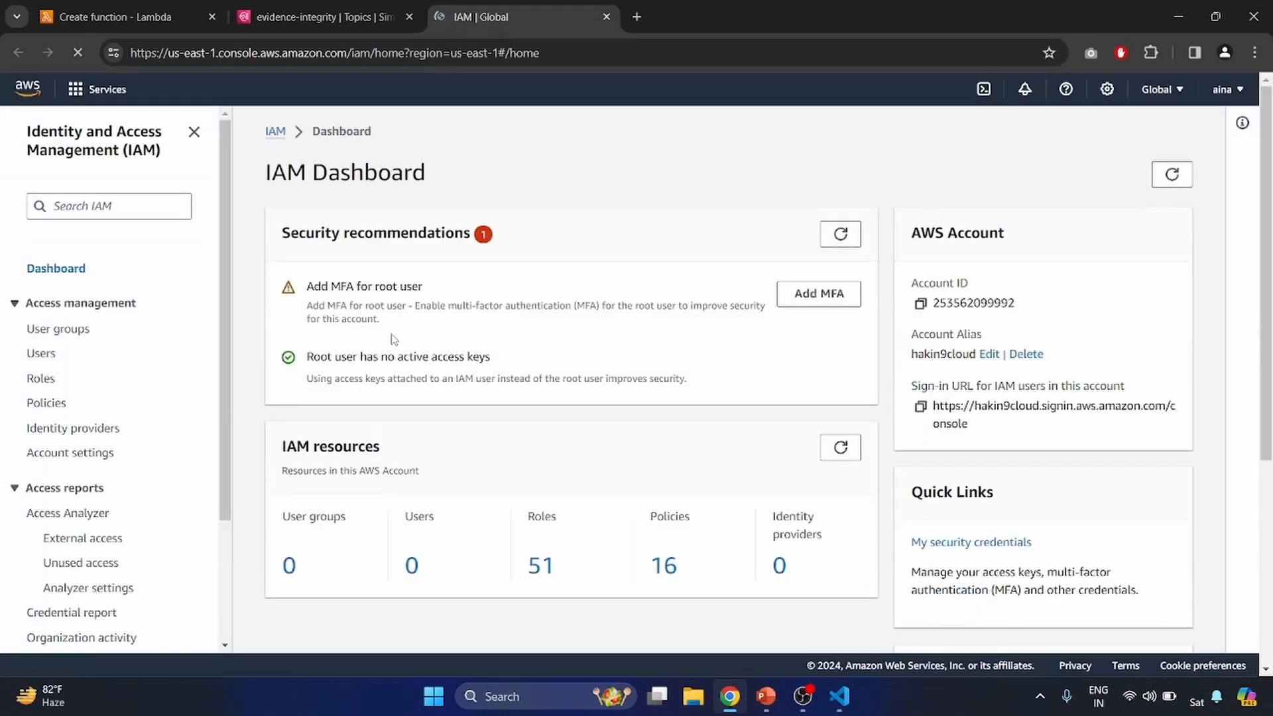
pyautogui.click(540, 565)
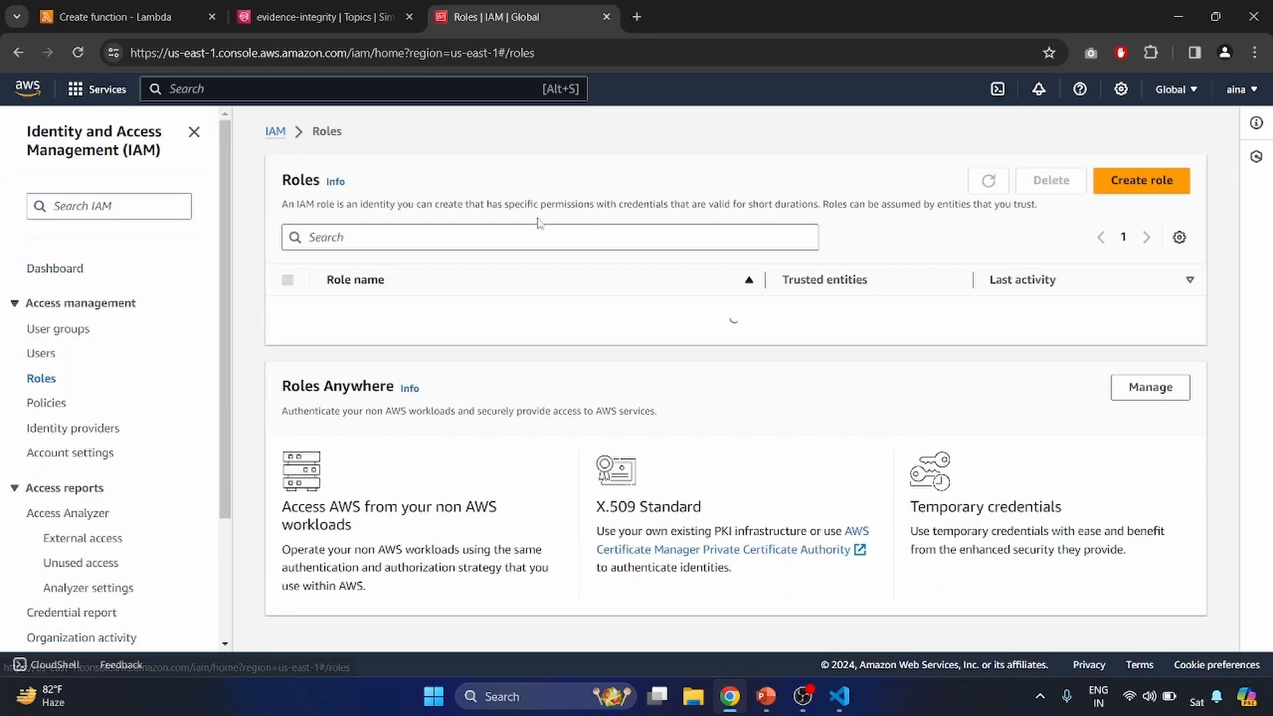
pyautogui.click(404, 237)
pyautogui.write('lambd')
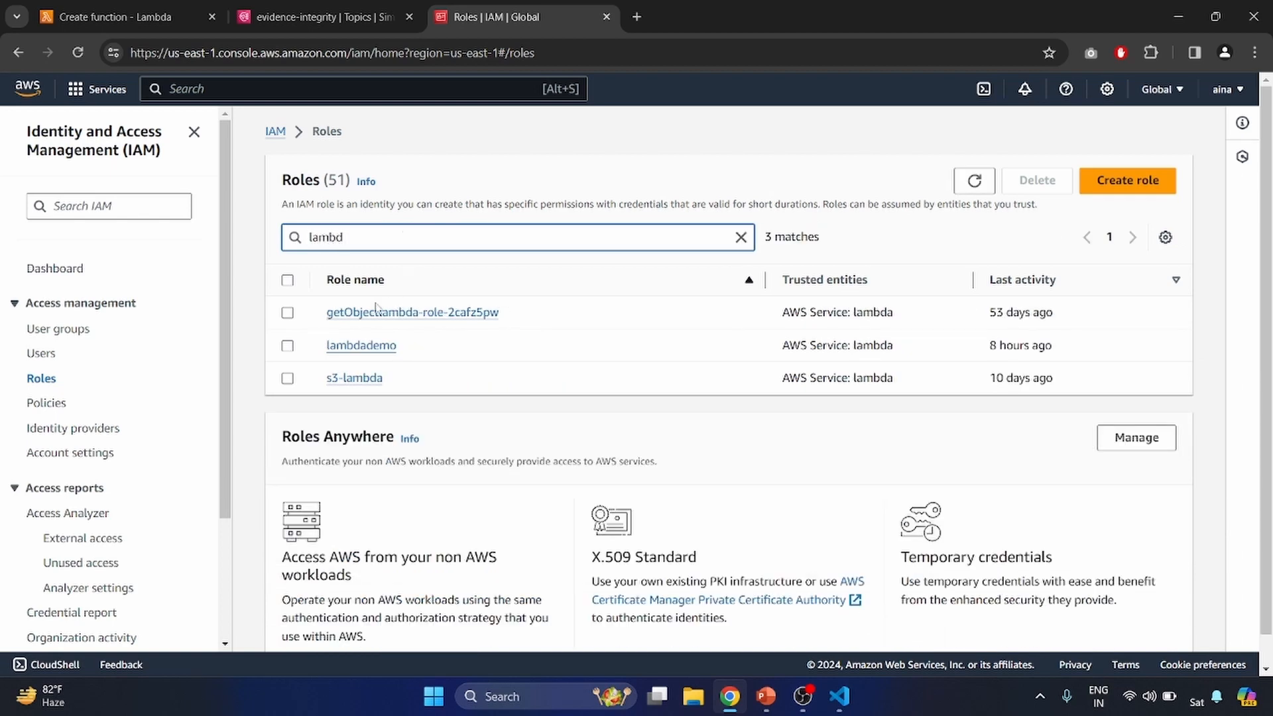
pyautogui.click(364, 345)
pyautogui.scroll(-2, 383, 434)
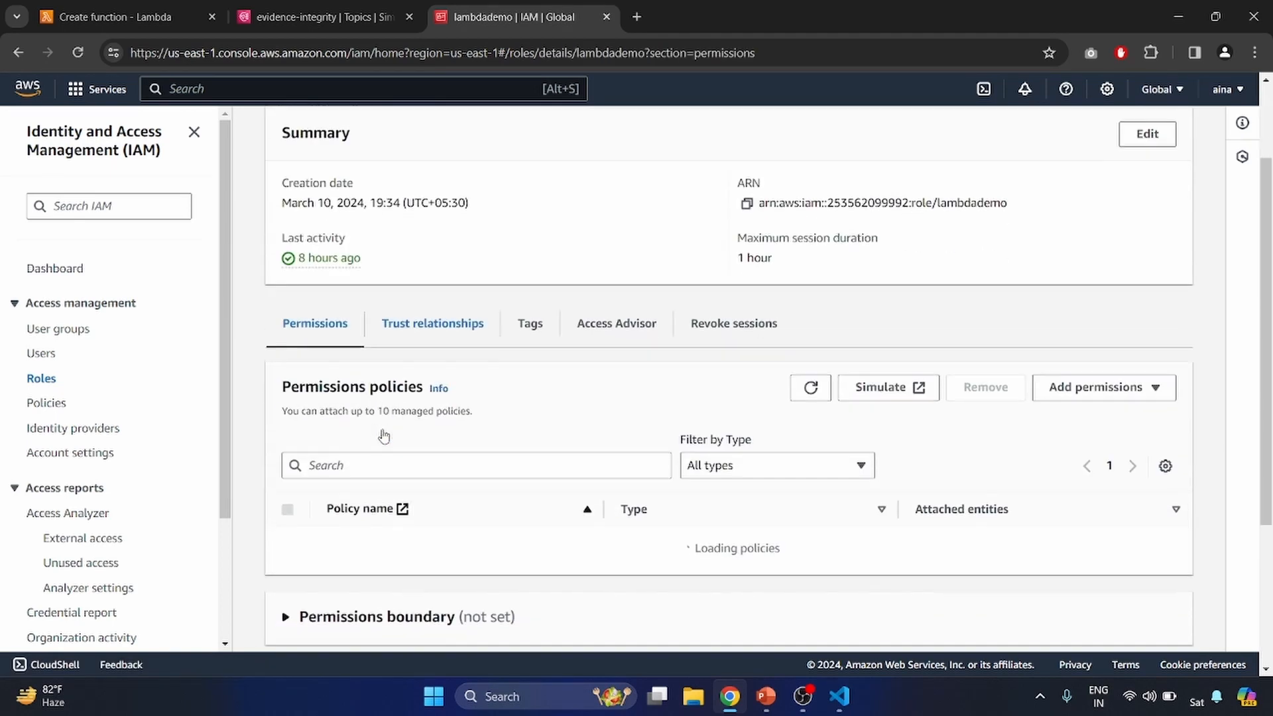
pyautogui.scroll(-1, 404, 498)
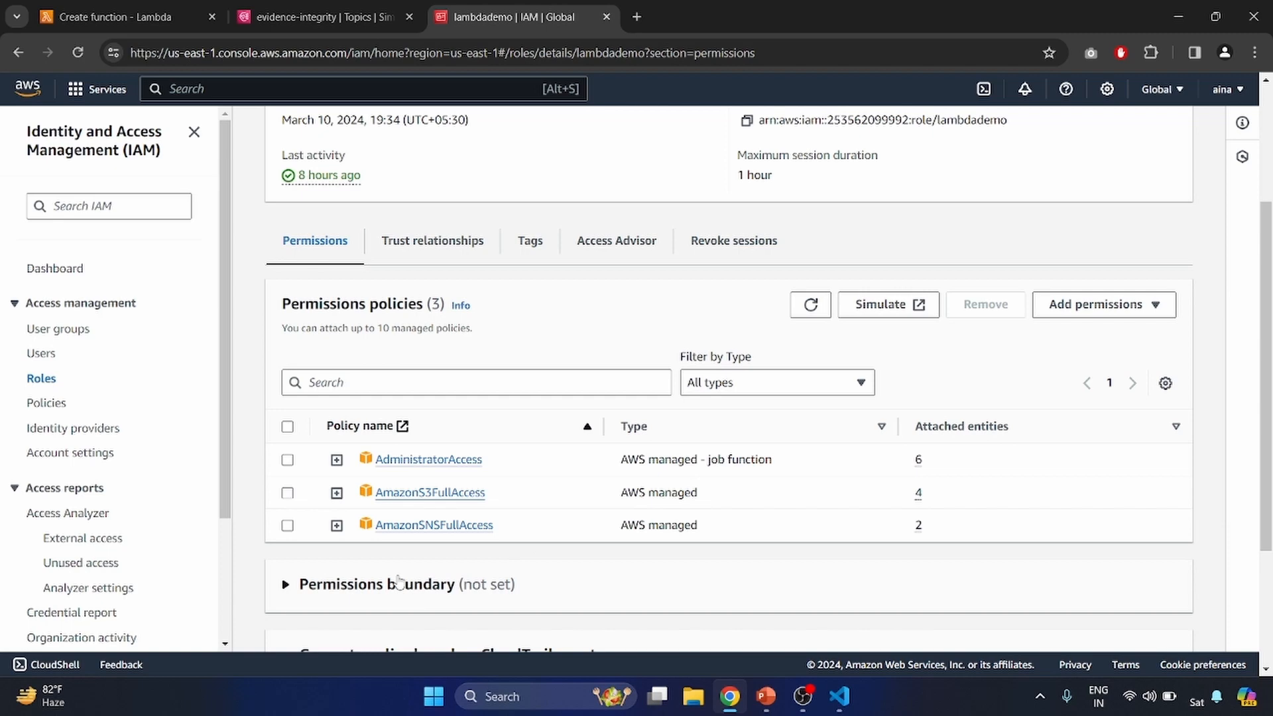
pyautogui.scroll(-1, 531, 401)
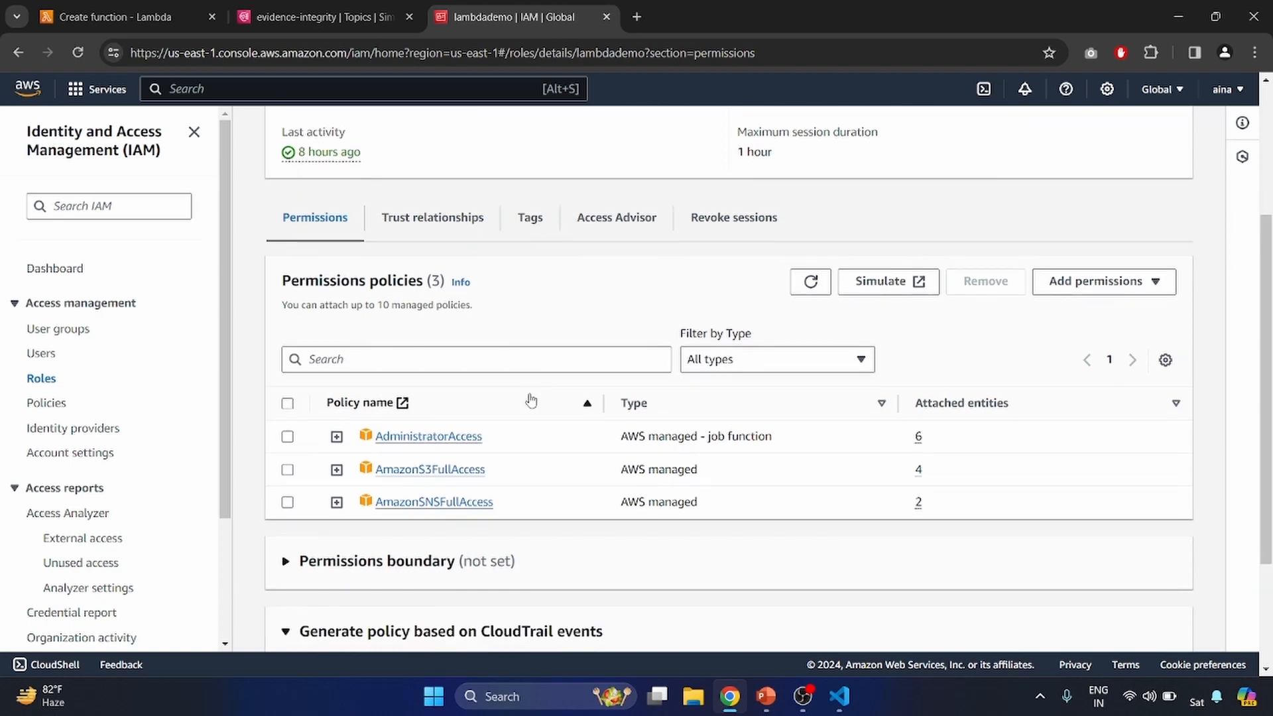
# - Close the IAM and SNS tabs and create the threat_detector function
pyautogui.click(381, 15)
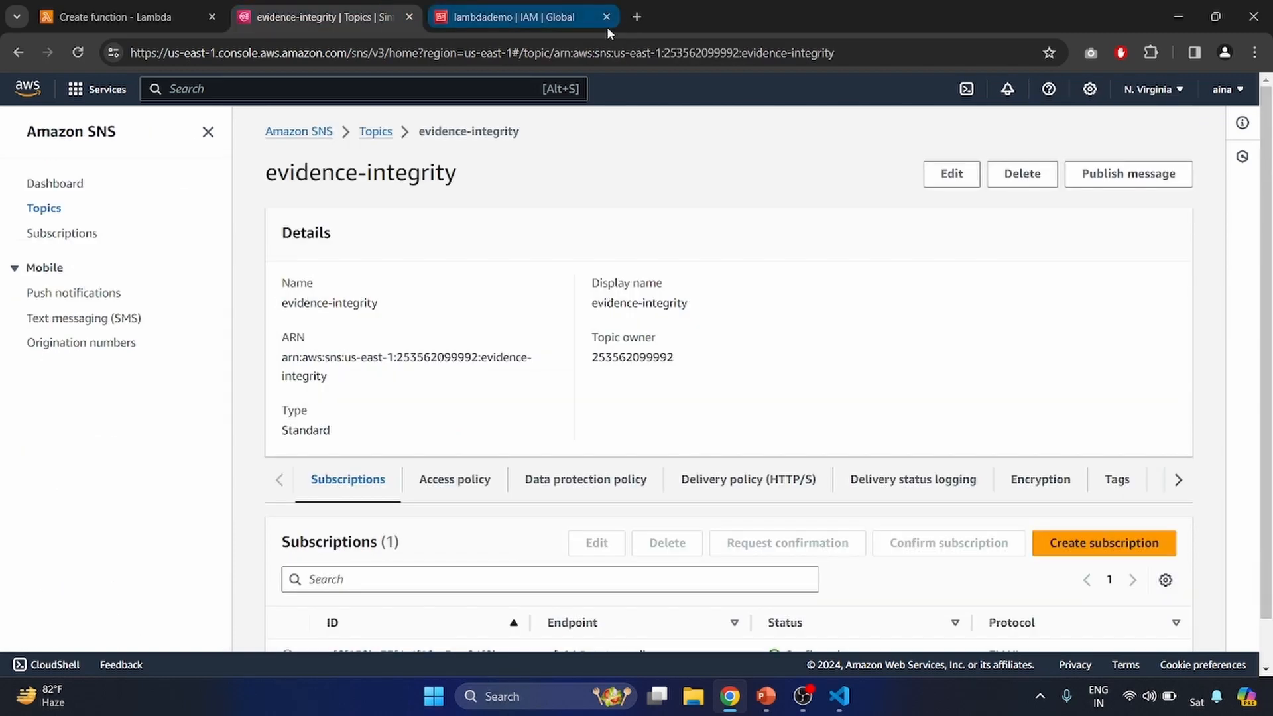
pyautogui.click(606, 17)
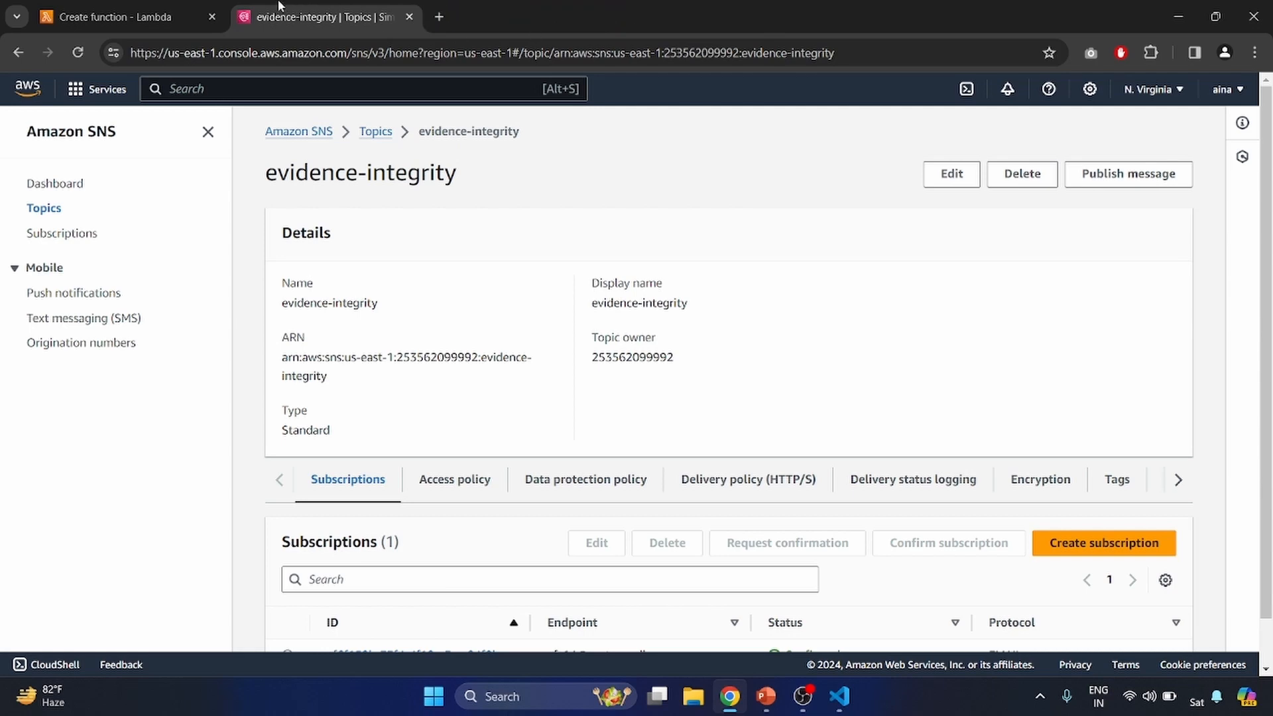
pyautogui.click(410, 18)
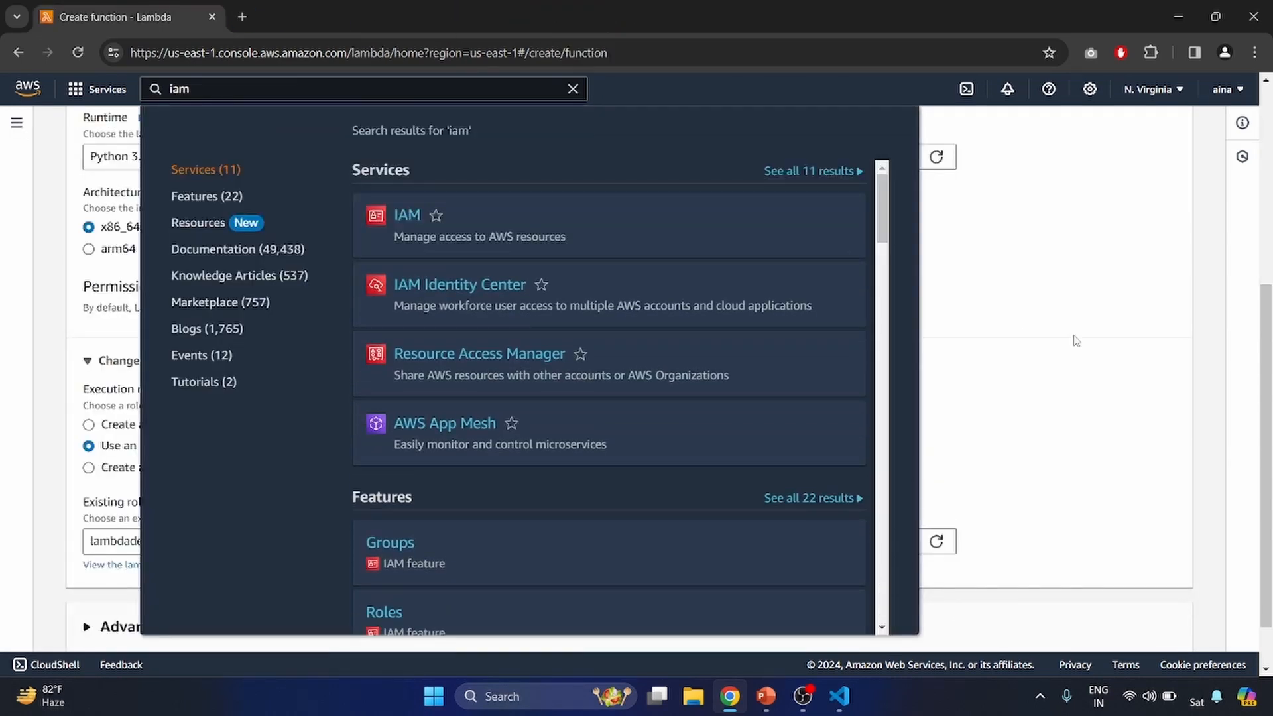
pyautogui.click(1075, 341)
pyautogui.scroll(-1, 1075, 340)
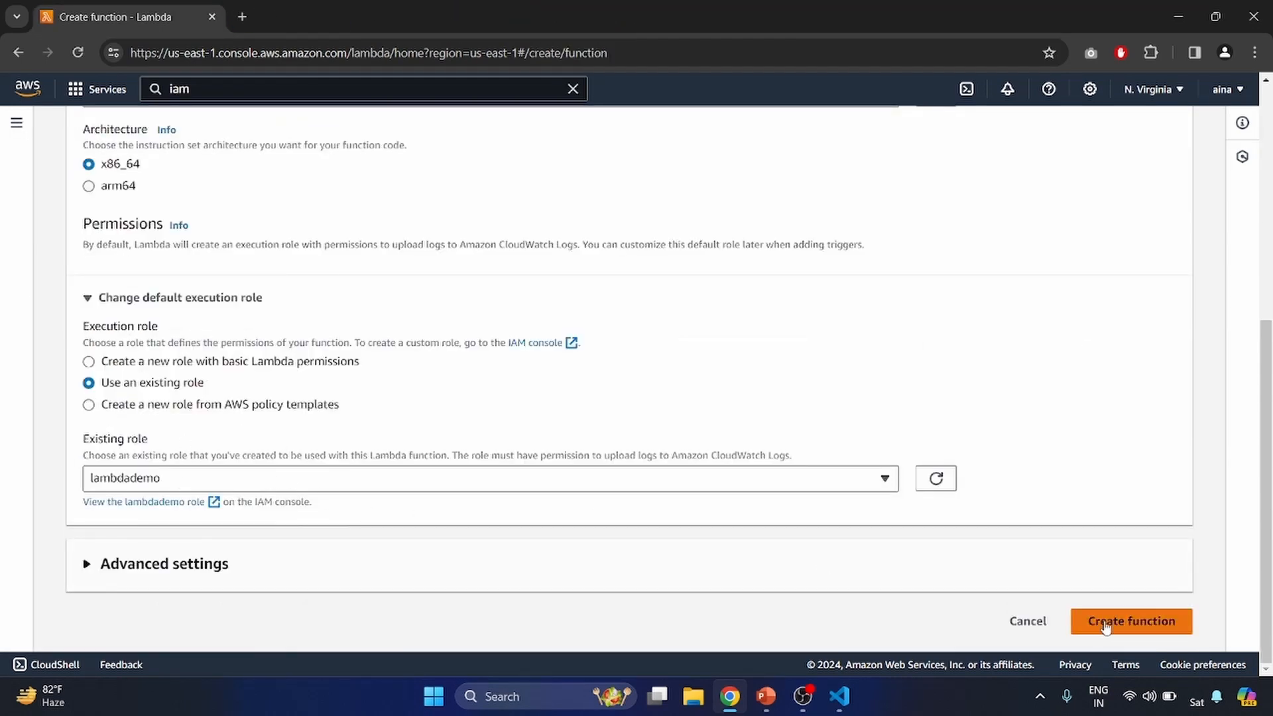
pyautogui.click(1112, 626)
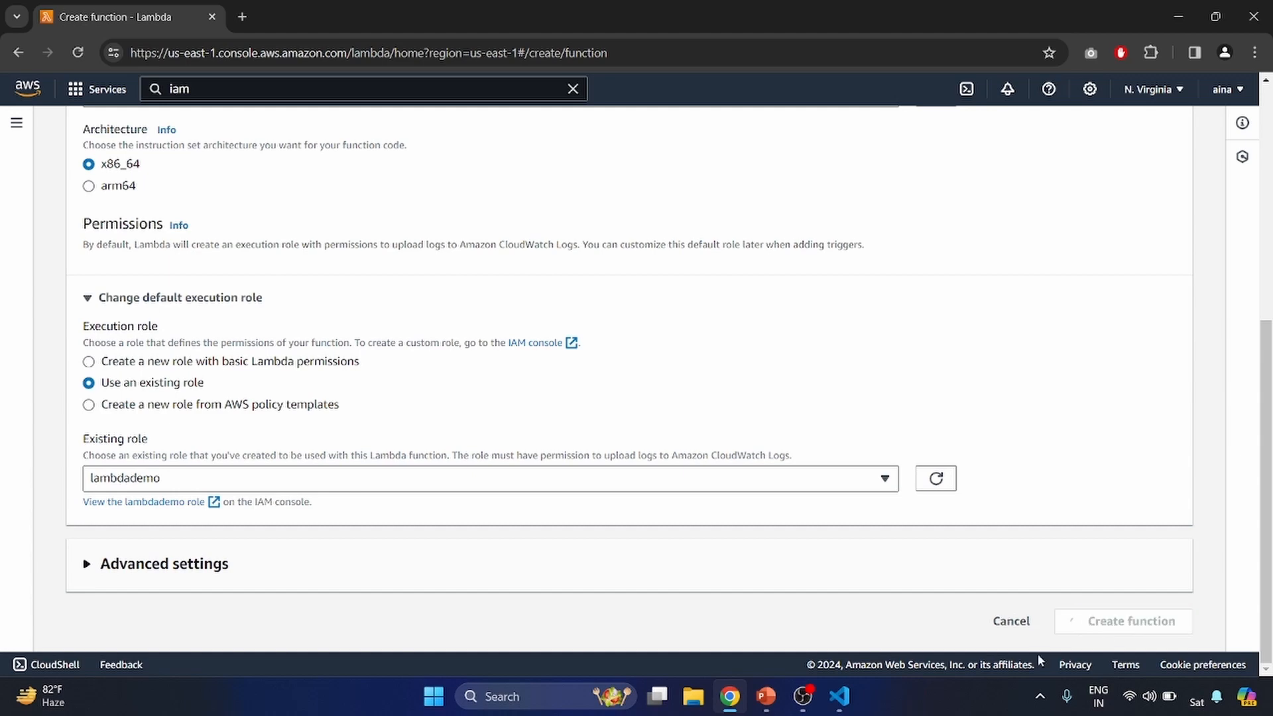
# - Replace the function's default code with the entire ransomdetector.py script and deploy it
pyautogui.click(839, 697)
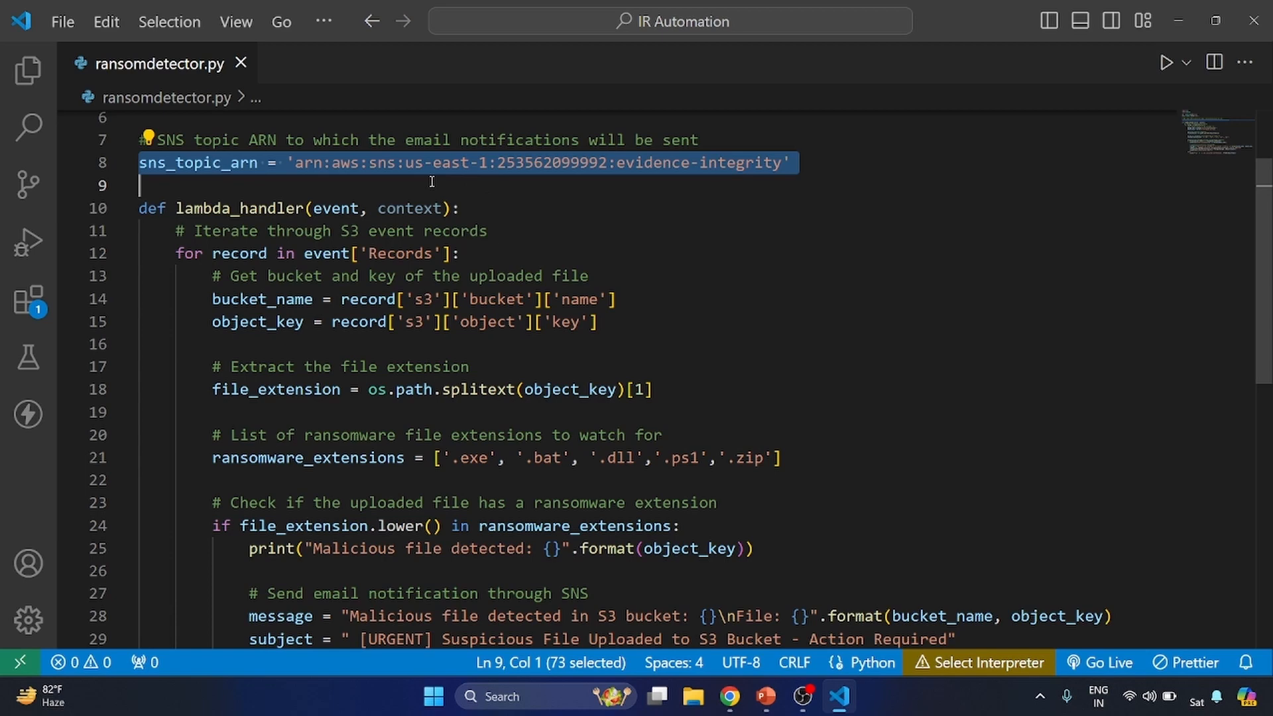
pyautogui.click(422, 305)
pyautogui.hotkey('ctrl', 'a')
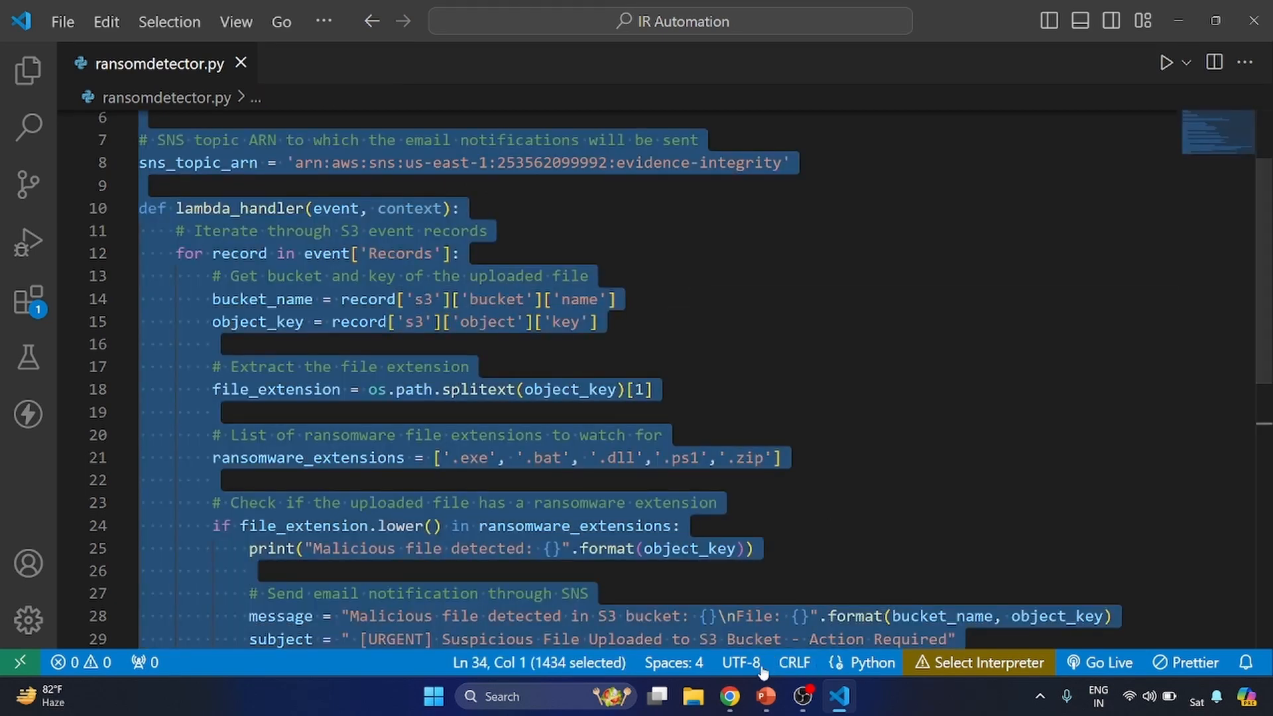
pyautogui.click(730, 696)
pyautogui.scroll(-5, 390, 484)
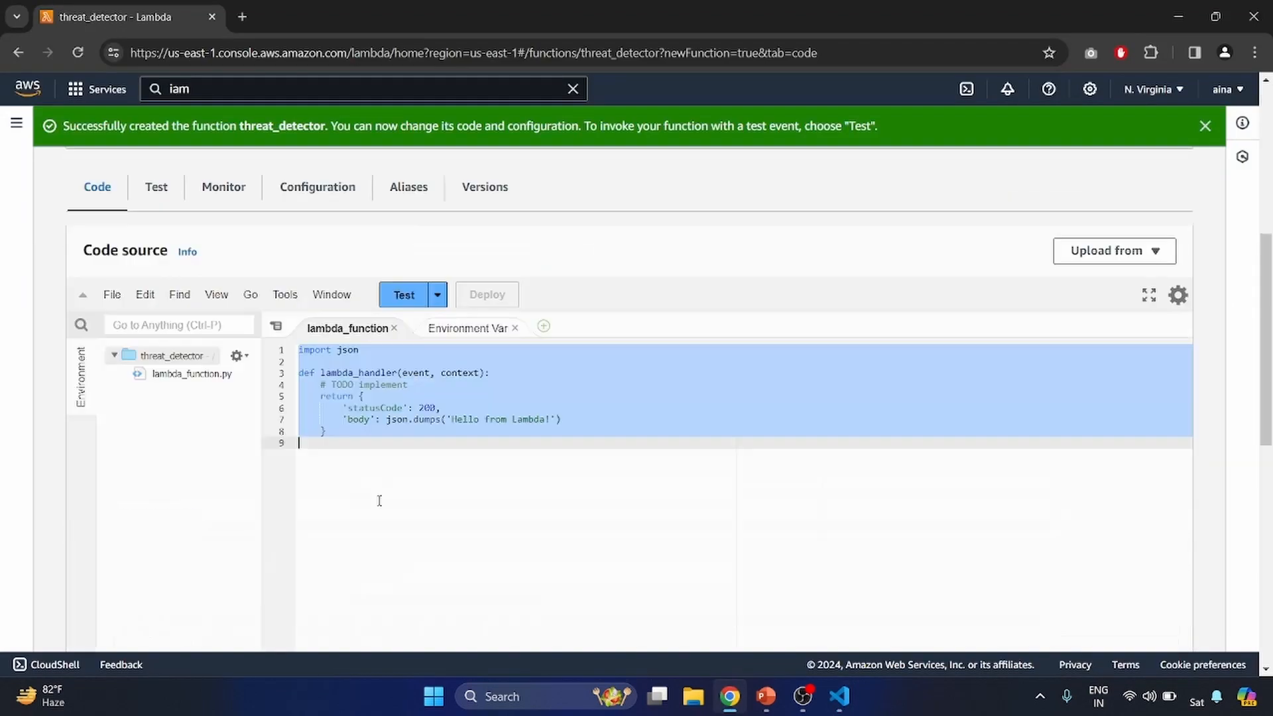
pyautogui.hotkey('ctrl', 'v')
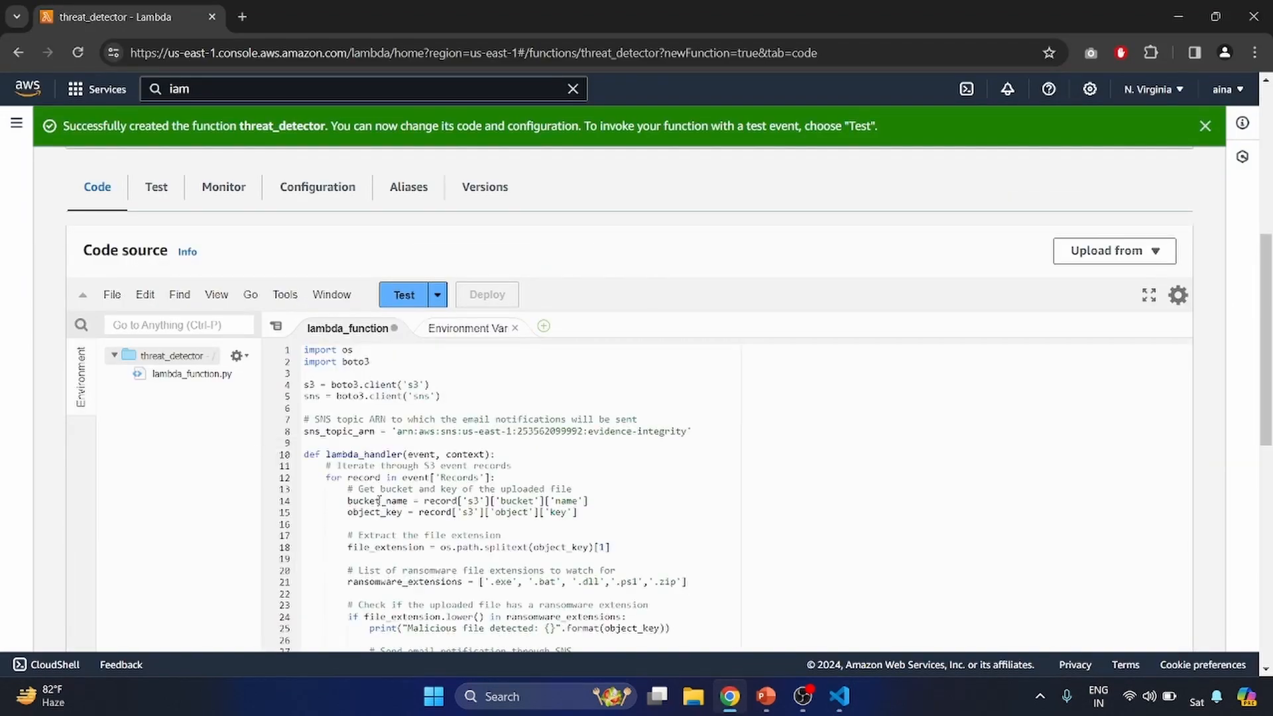
pyautogui.click(491, 301)
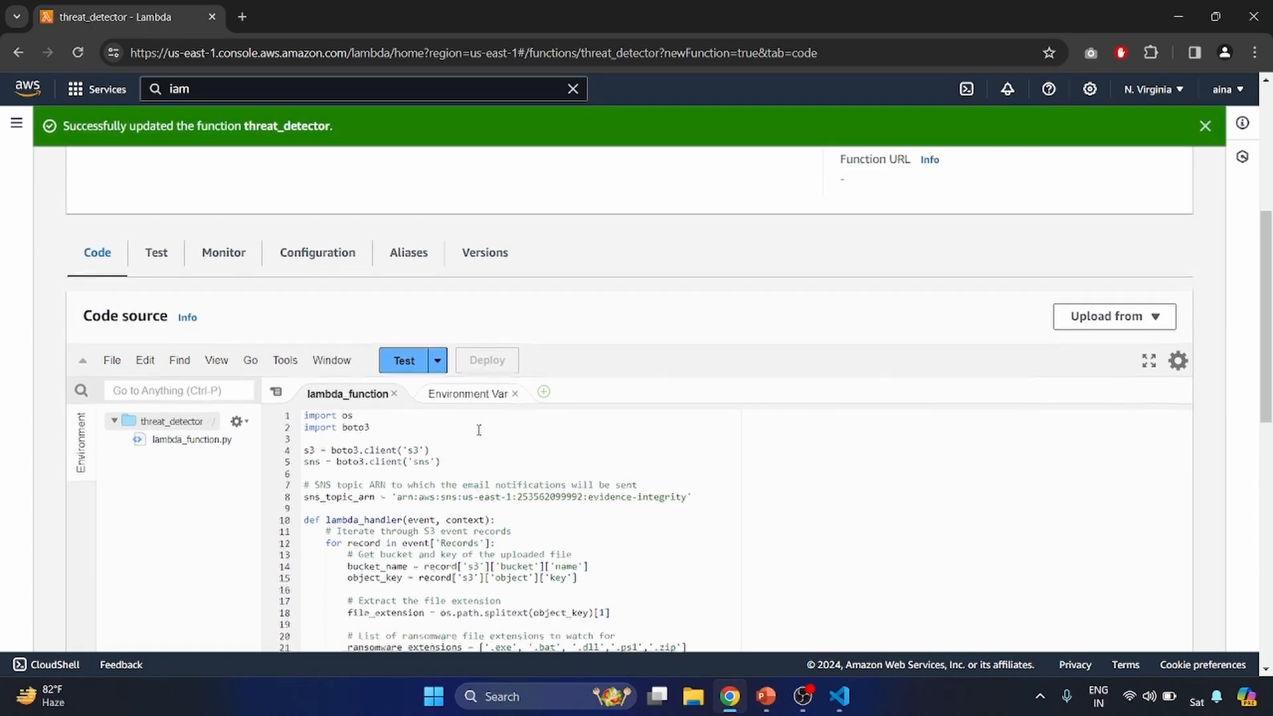
# - Start adding a trigger to the function with S3 as the source
pyautogui.scroll(1, 479, 430)
pyautogui.scroll(3, 478, 430)
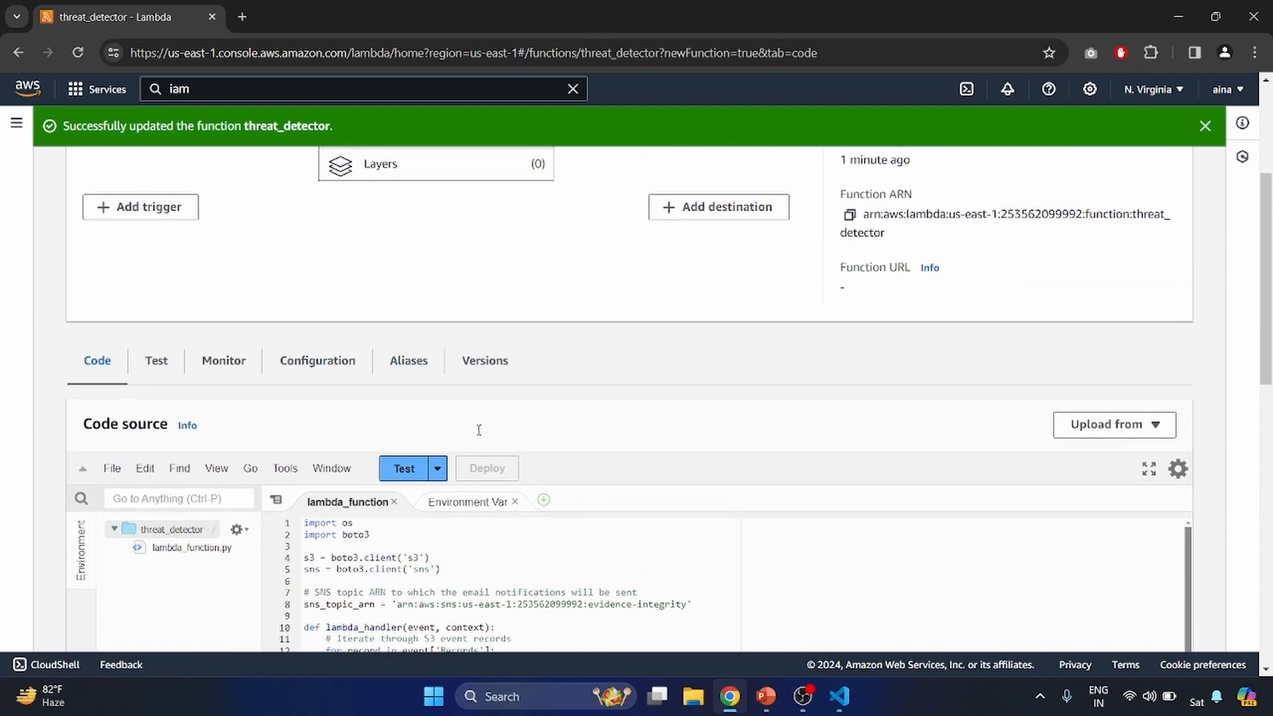
pyautogui.scroll(2, 479, 430)
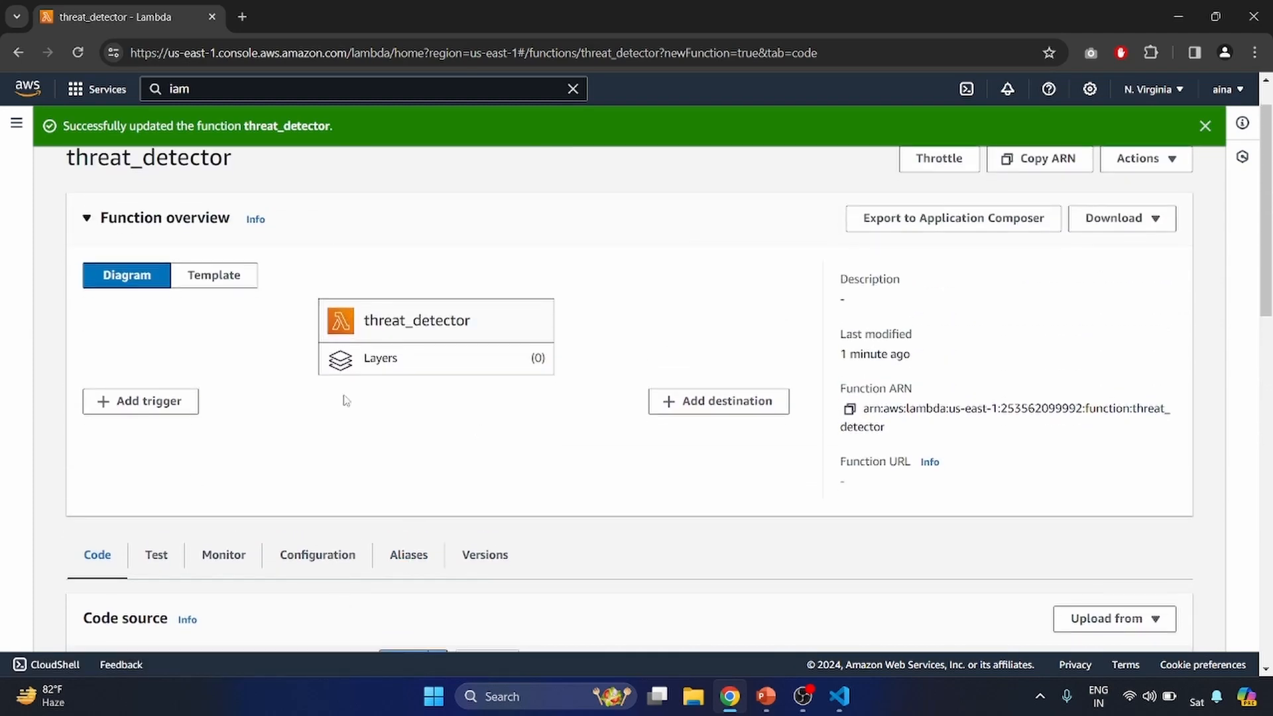
pyautogui.click(131, 403)
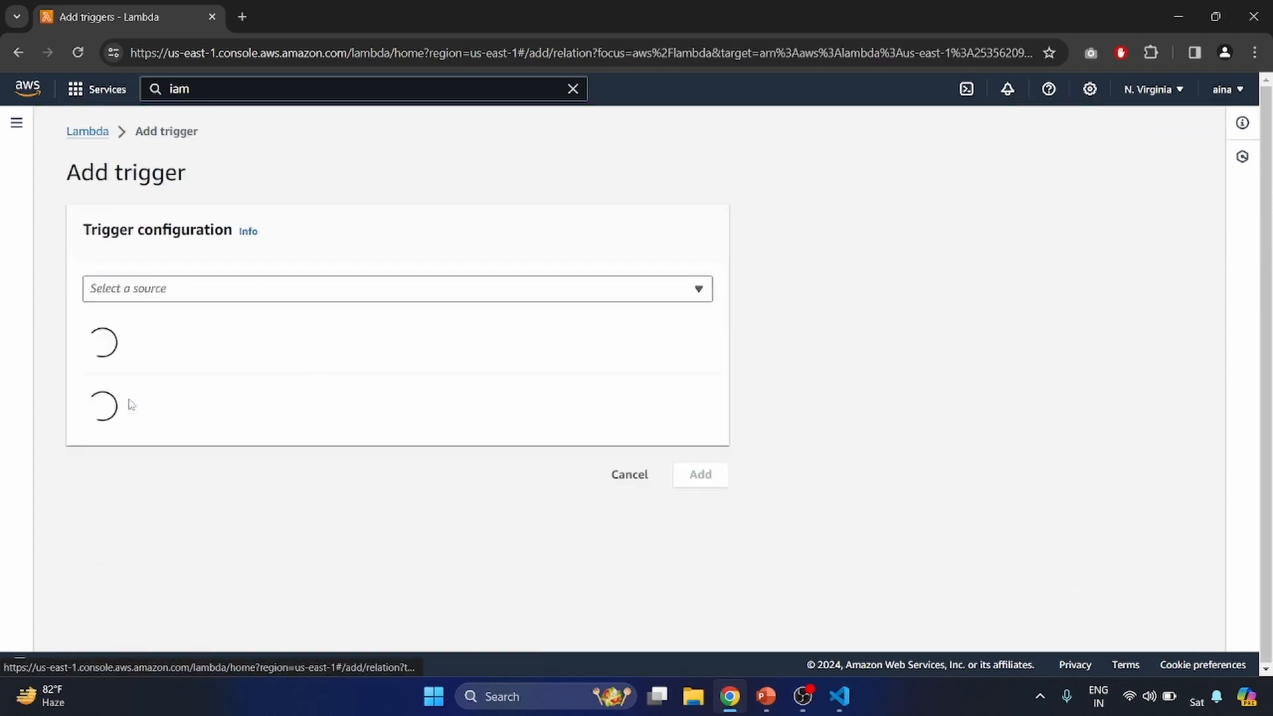
pyautogui.click(299, 288)
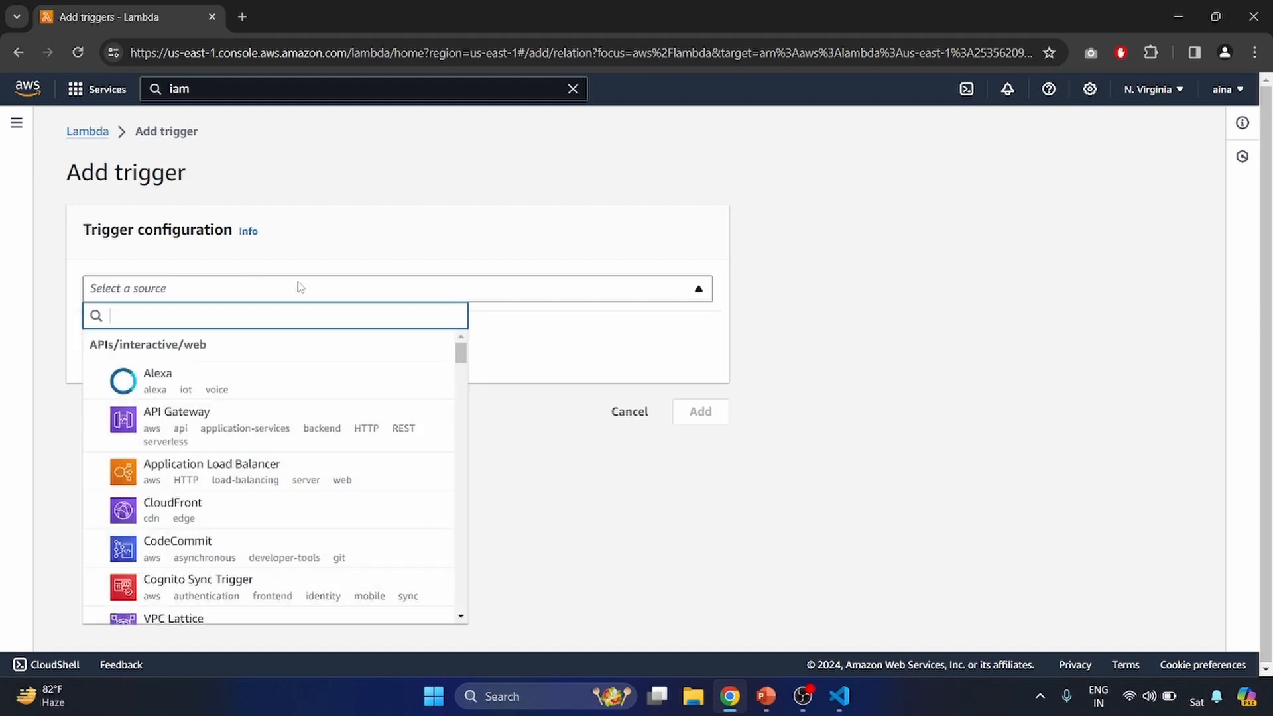
pyautogui.write('s3')
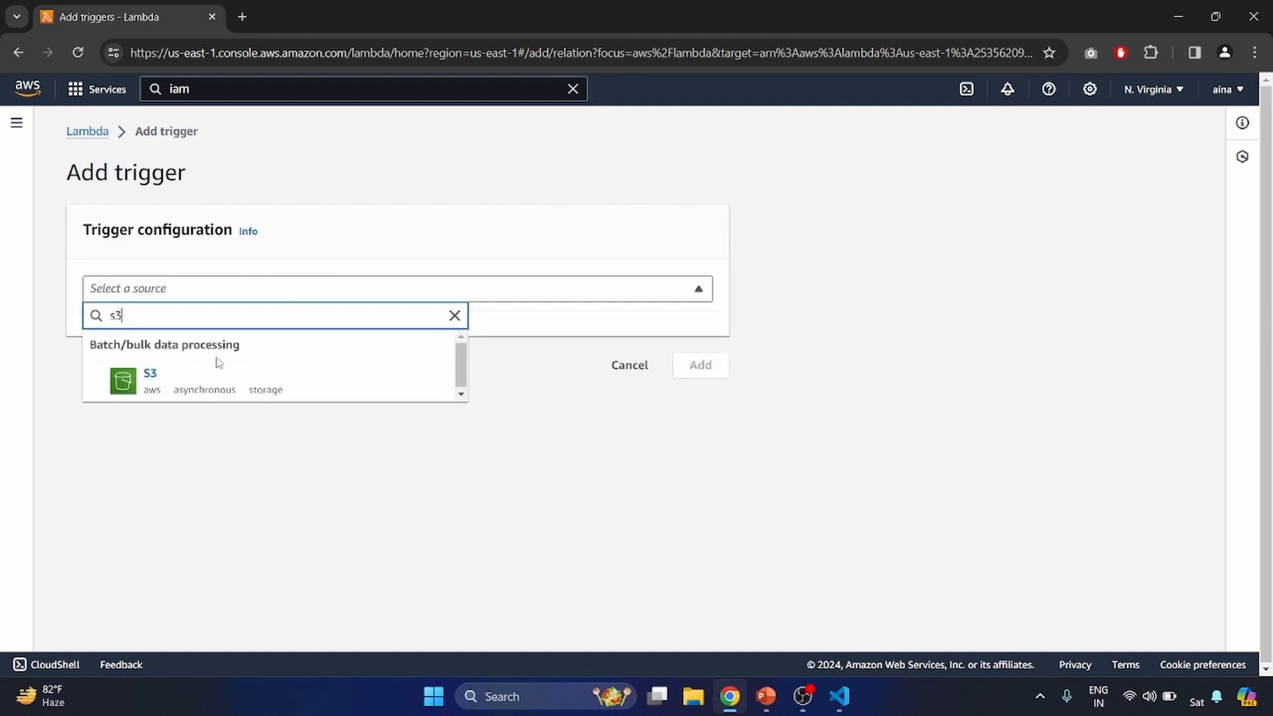
pyautogui.click(203, 385)
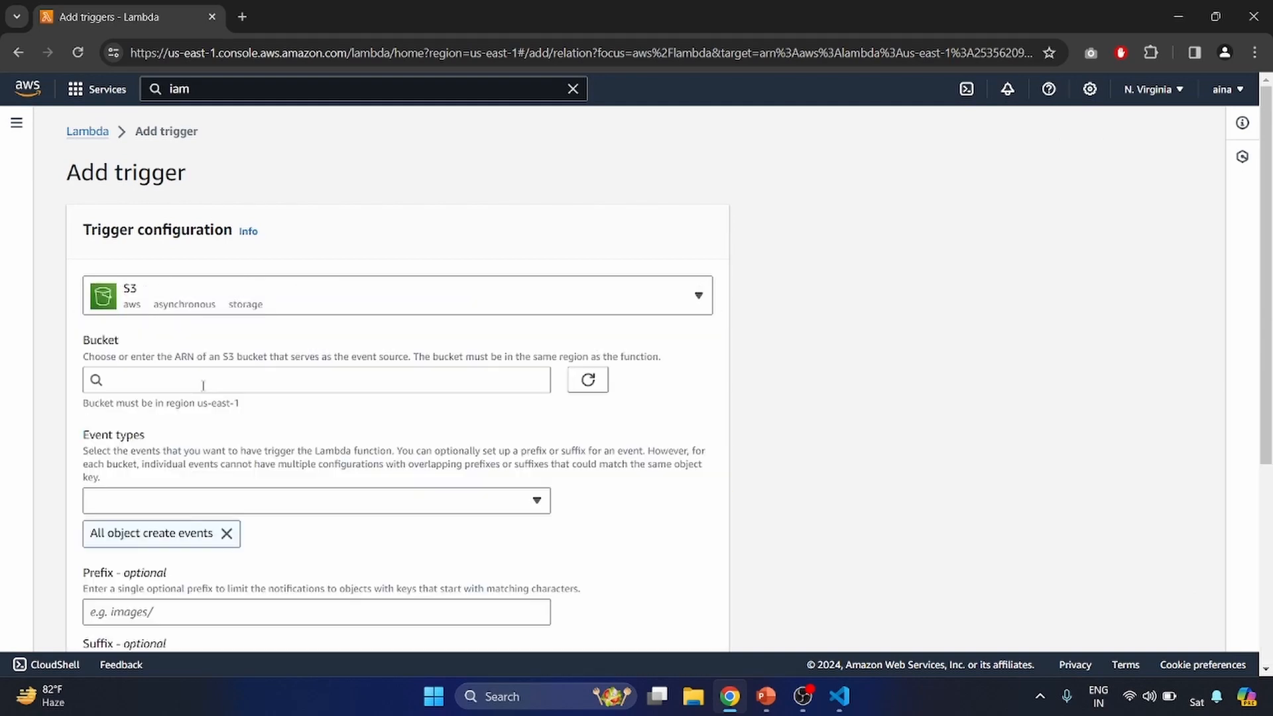
# - Open S3 in a new tab and create a general purpose bucket named importantlawevidence
pyautogui.scroll(-1, 203, 386)
pyautogui.click(220, 85)
pyautogui.write('s3')
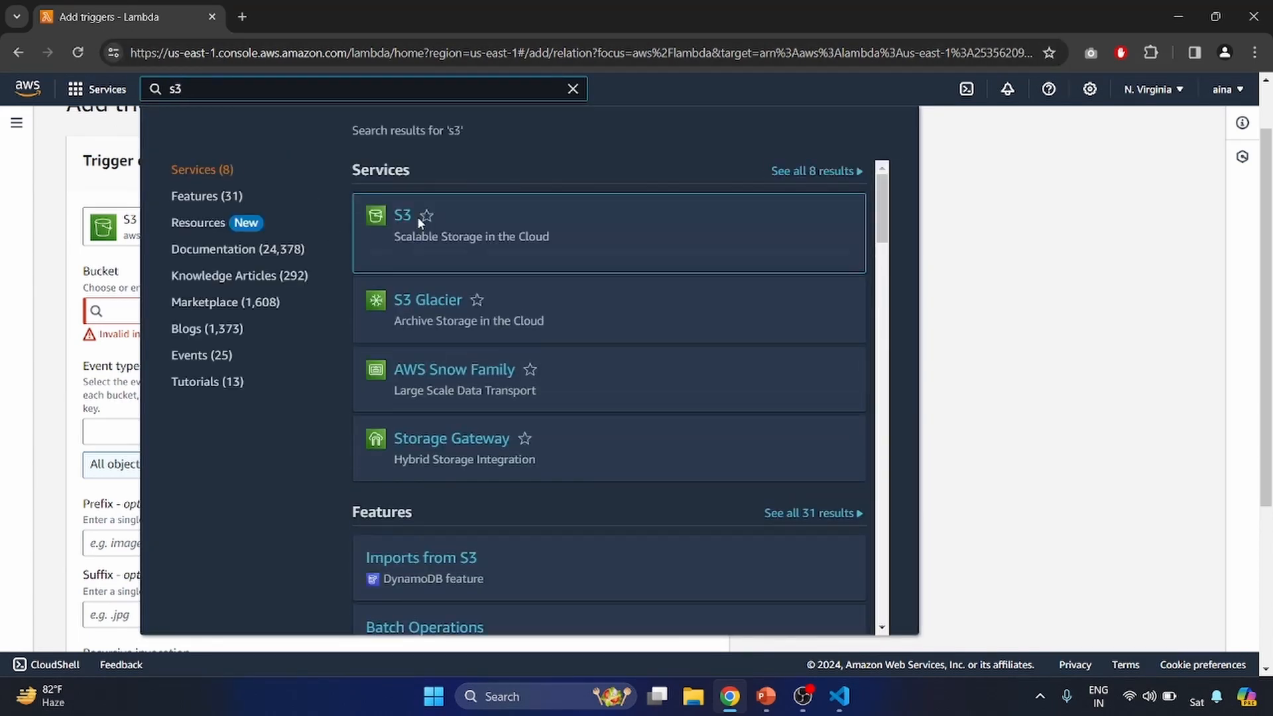
pyautogui.middleClick(412, 214)
pyautogui.click(274, 8)
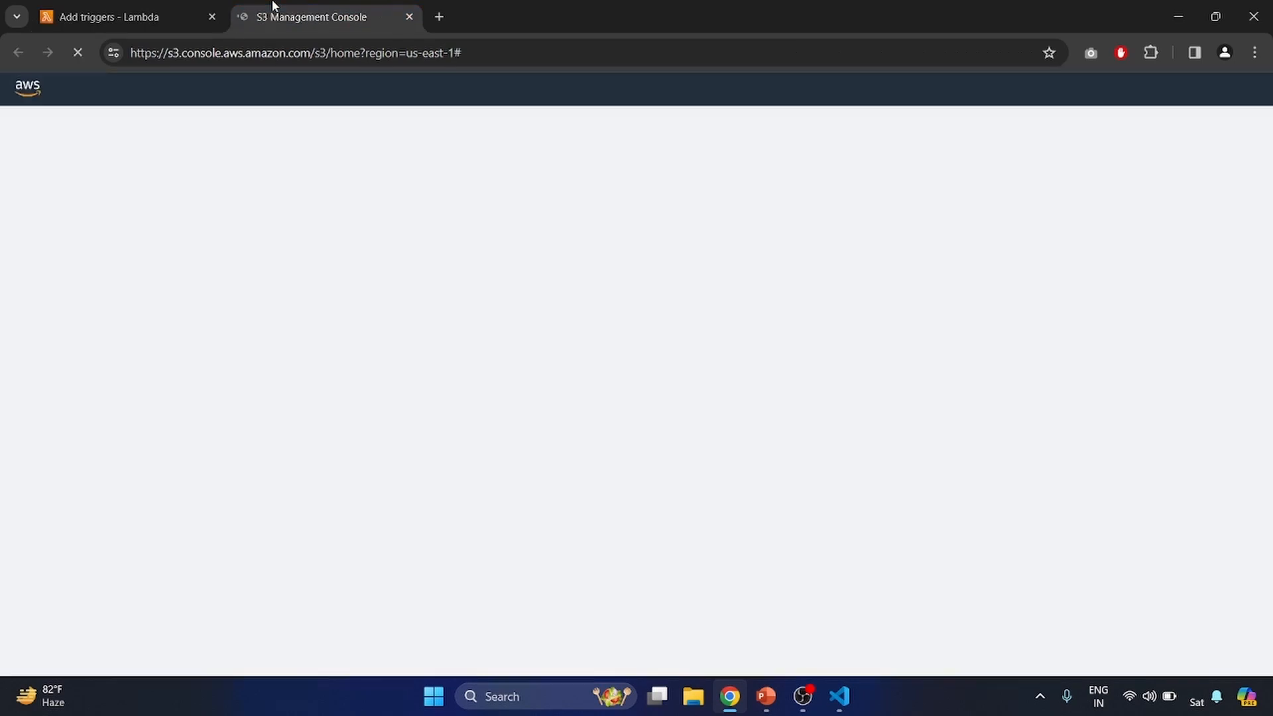
pyautogui.click(1113, 330)
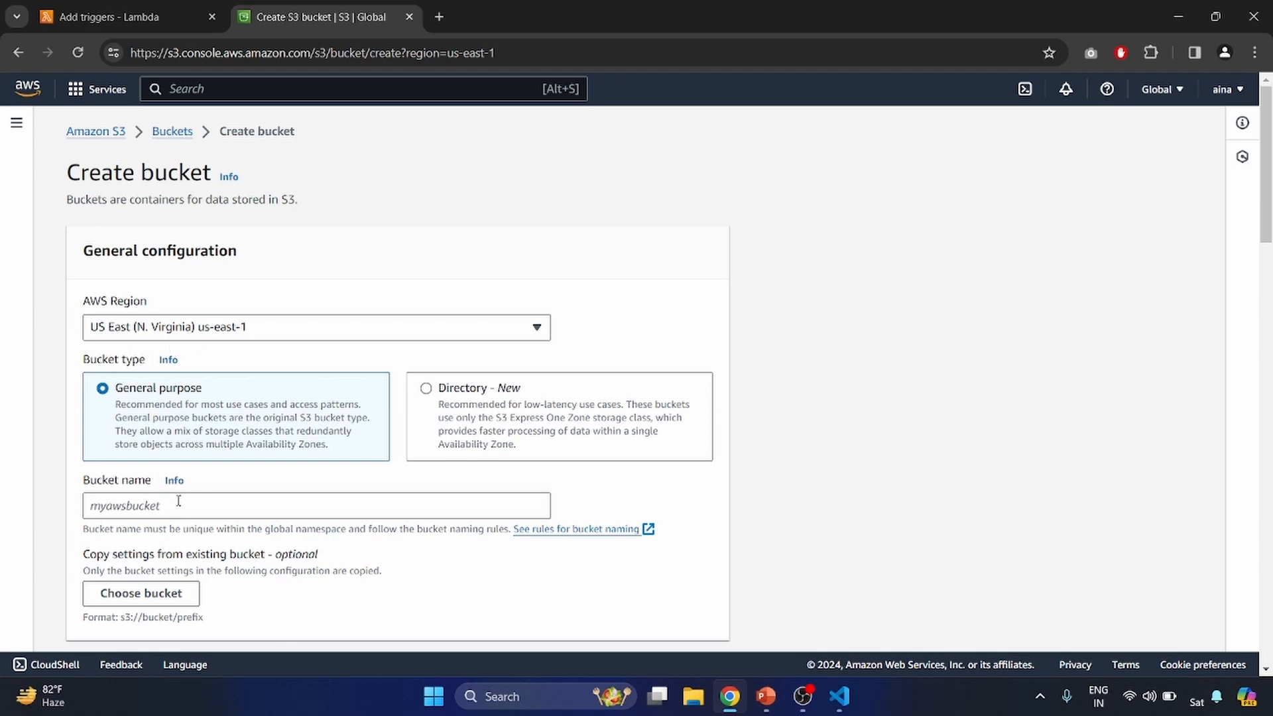
pyautogui.scroll(-2, 178, 501)
pyautogui.click(144, 371)
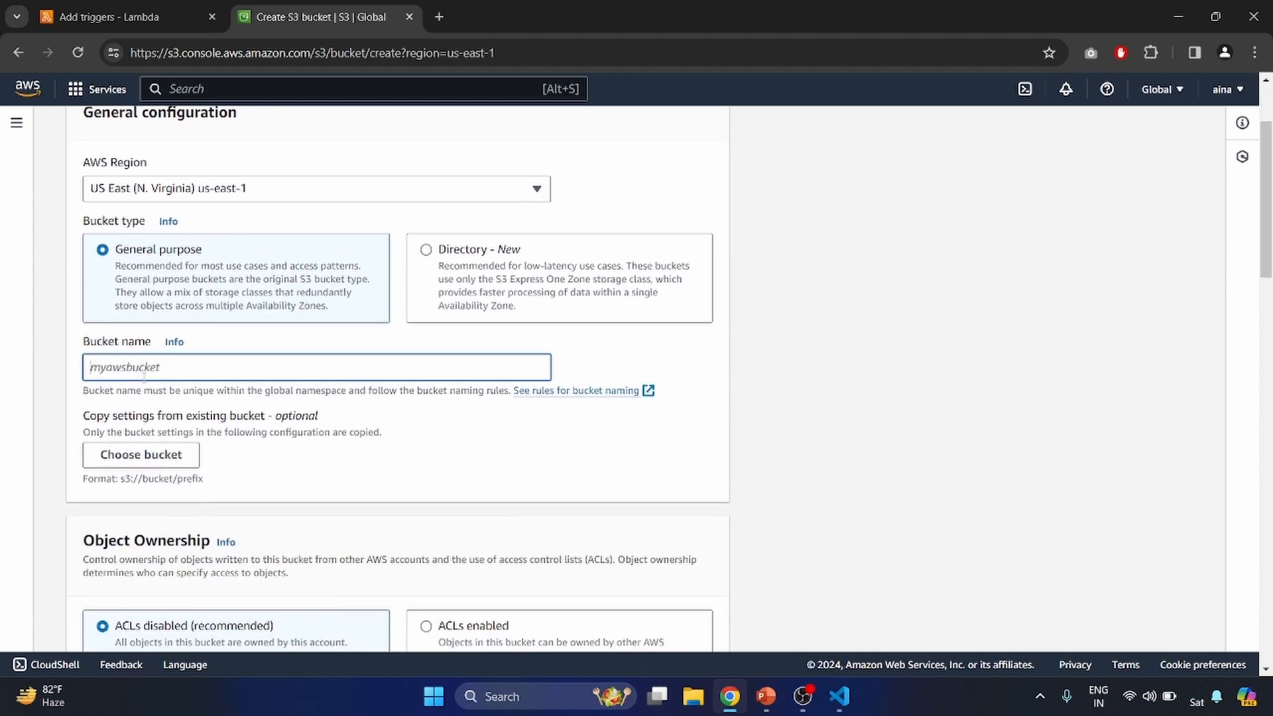
pyautogui.write('importantlawevidence')
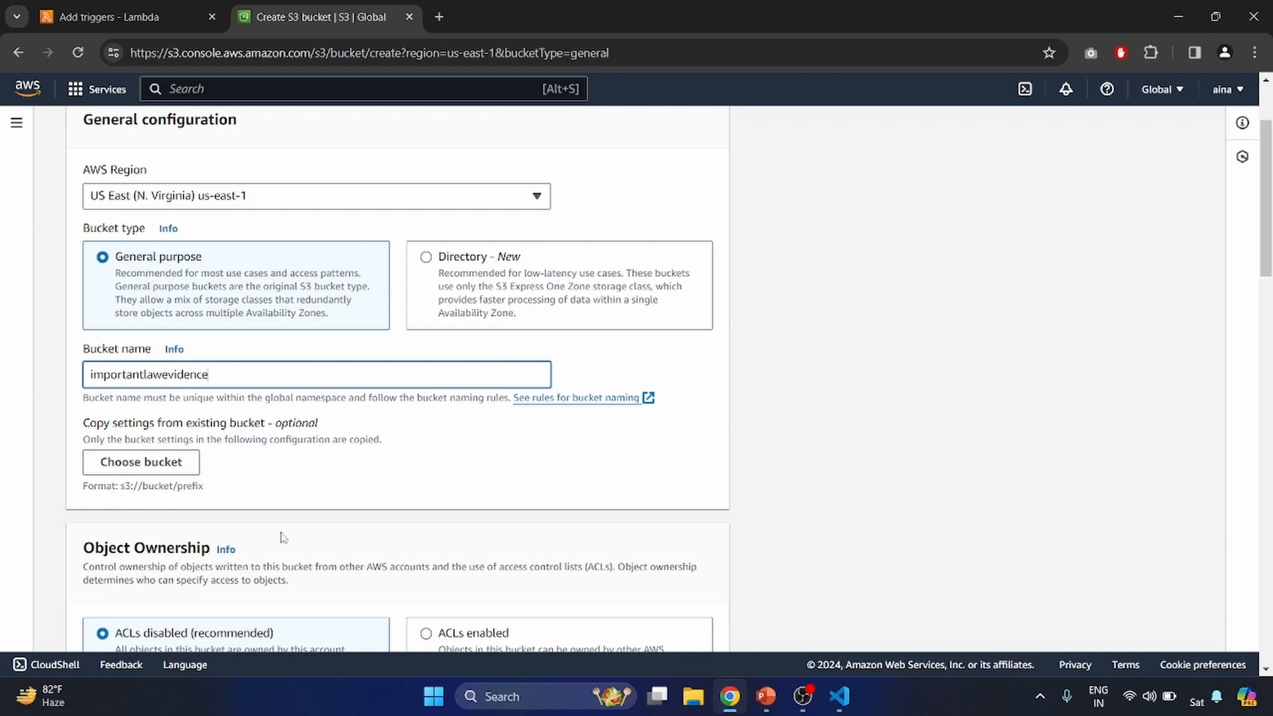
pyautogui.scroll(-20, 283, 537)
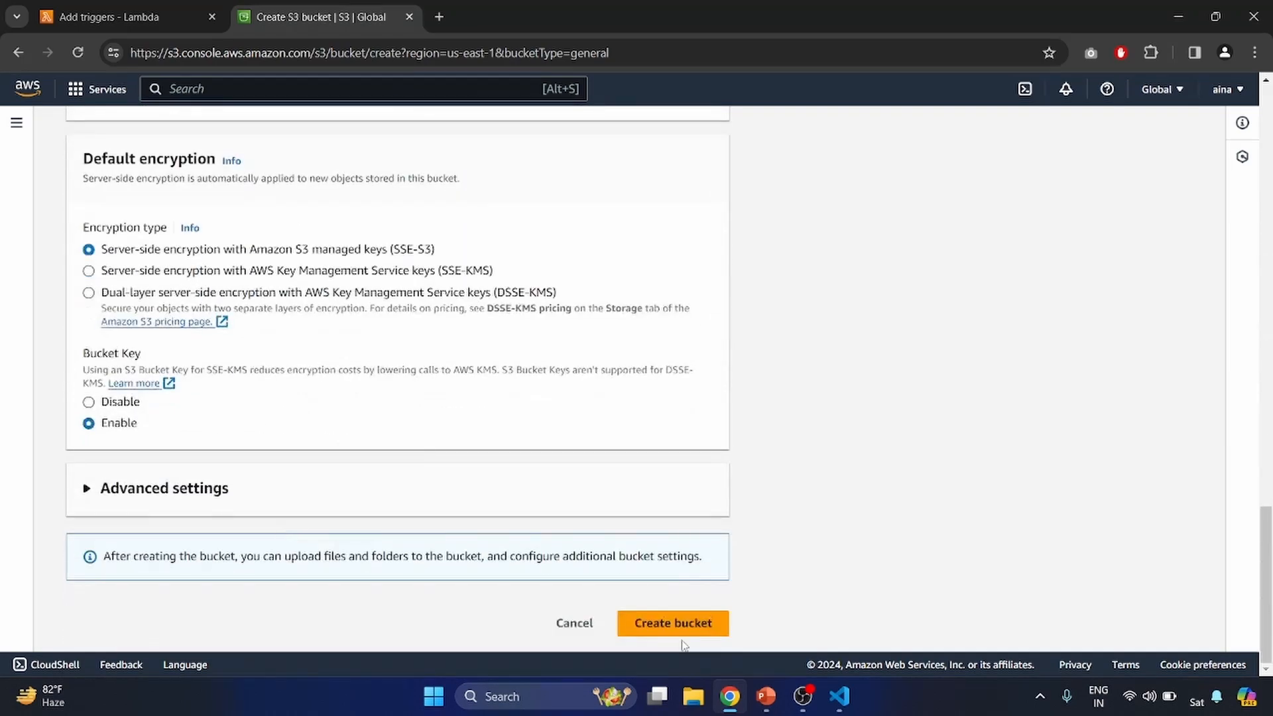
pyautogui.click(686, 620)
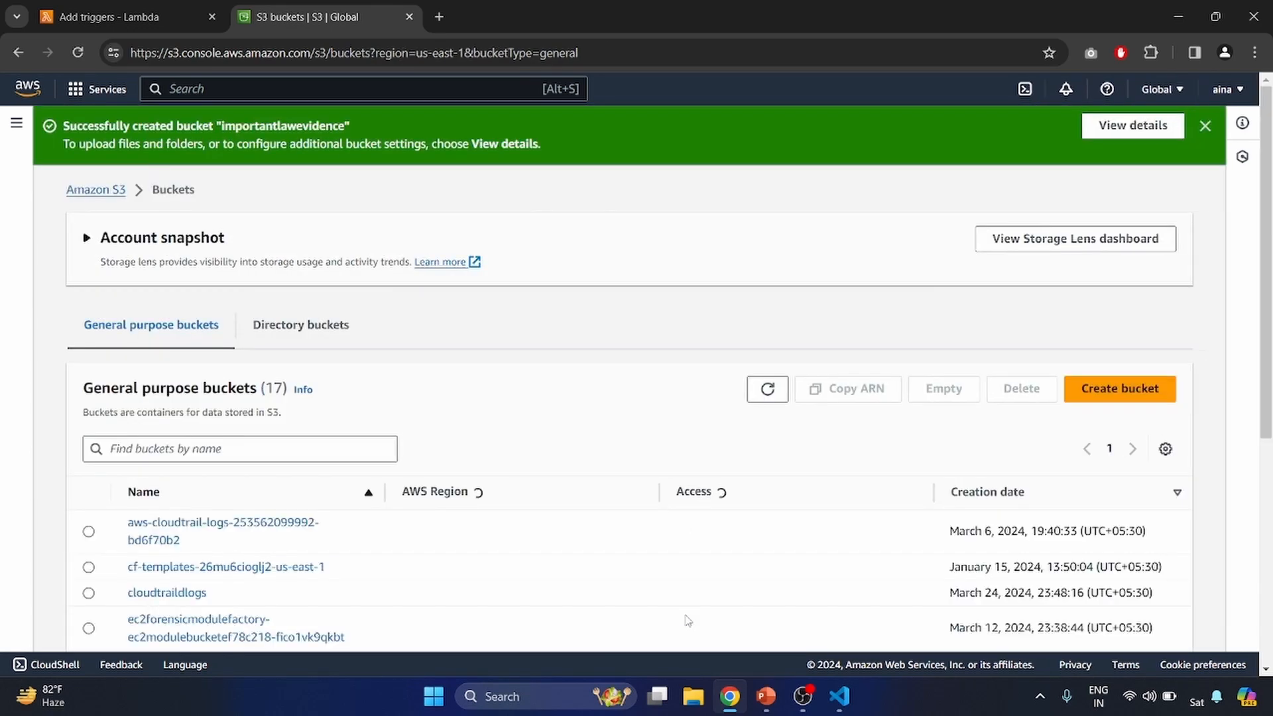
# - Configure the S3 trigger with the importantlawevidence bucket and all object create events, and add it to the function
pyautogui.scroll(-3, 686, 620)
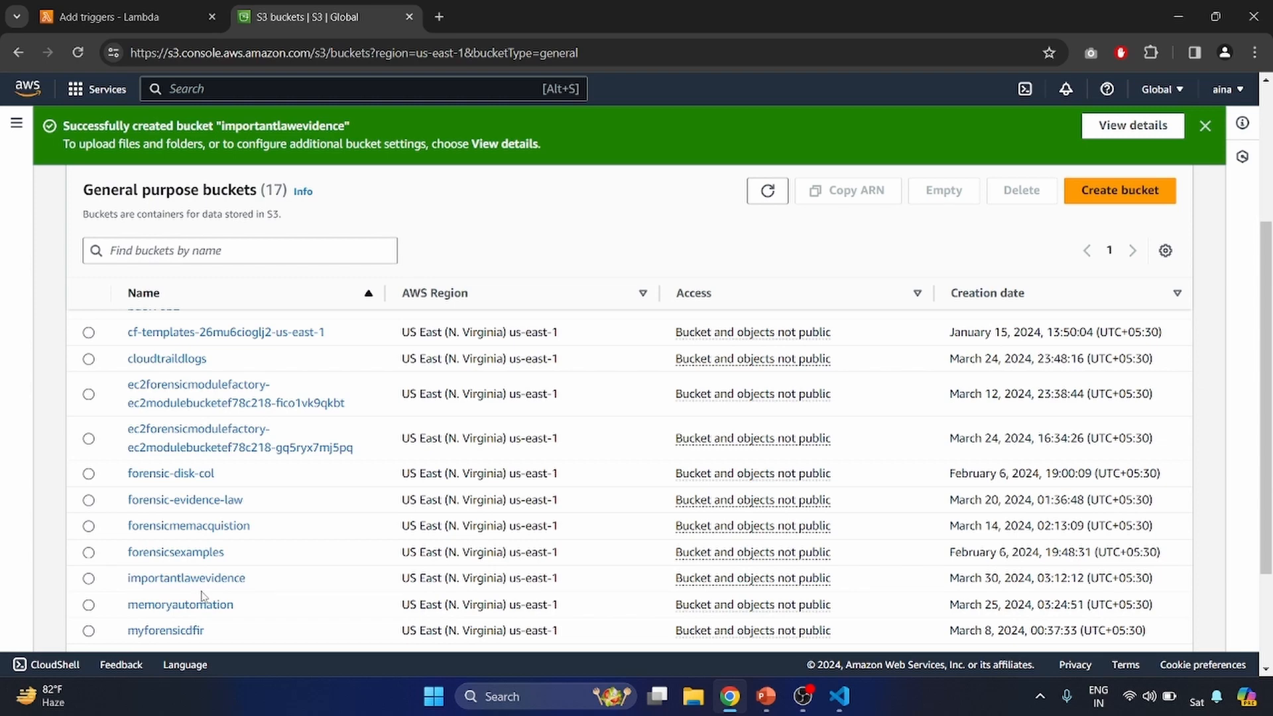
pyautogui.click(129, 8)
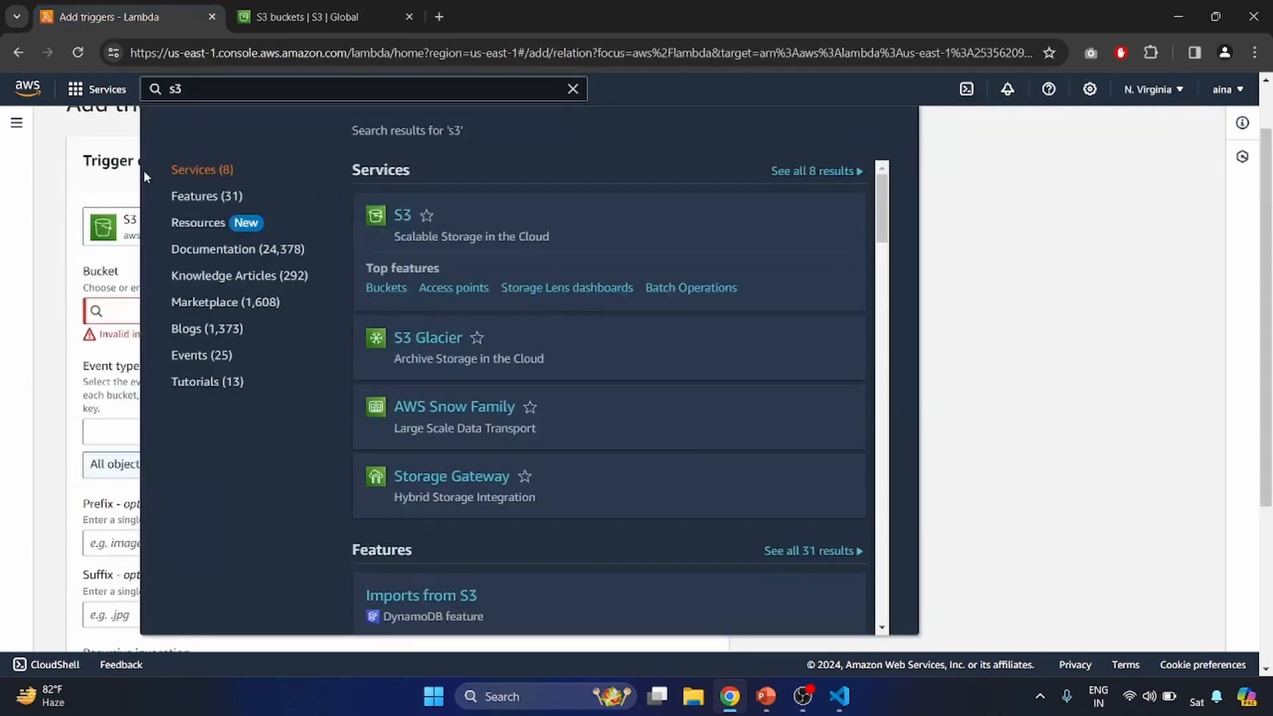
pyautogui.click(75, 187)
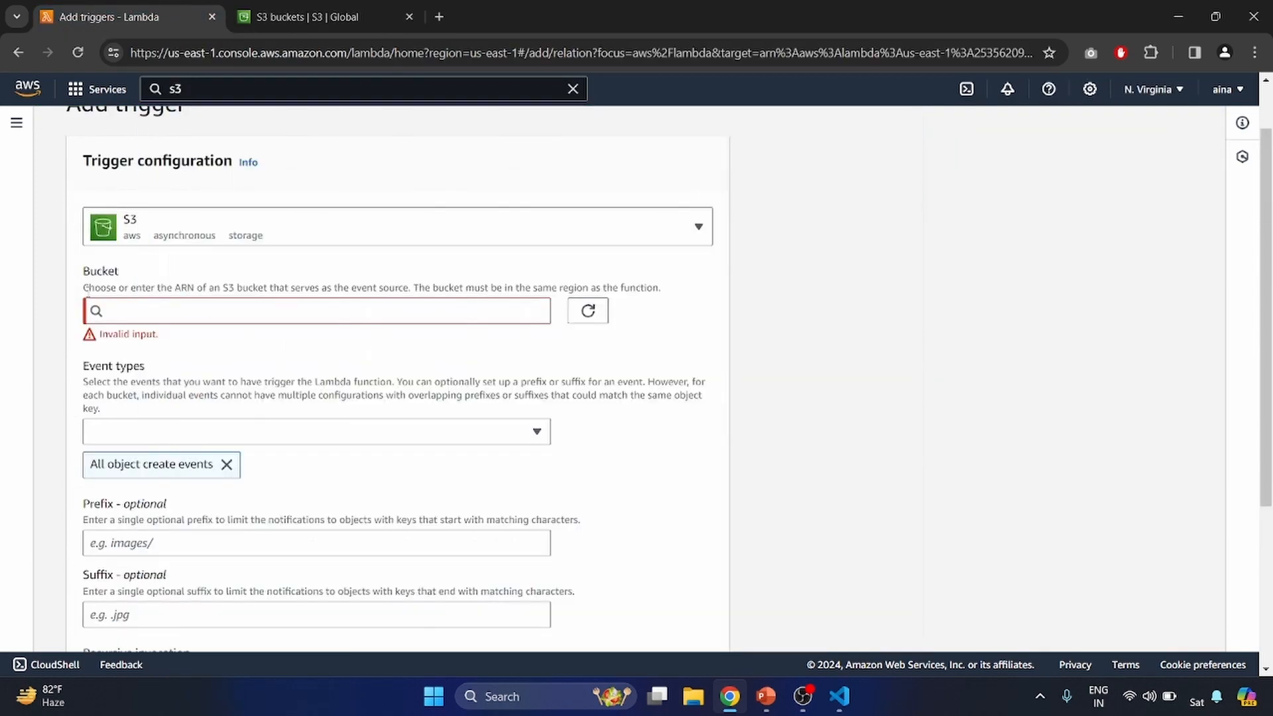
pyautogui.click(122, 314)
pyautogui.click(588, 311)
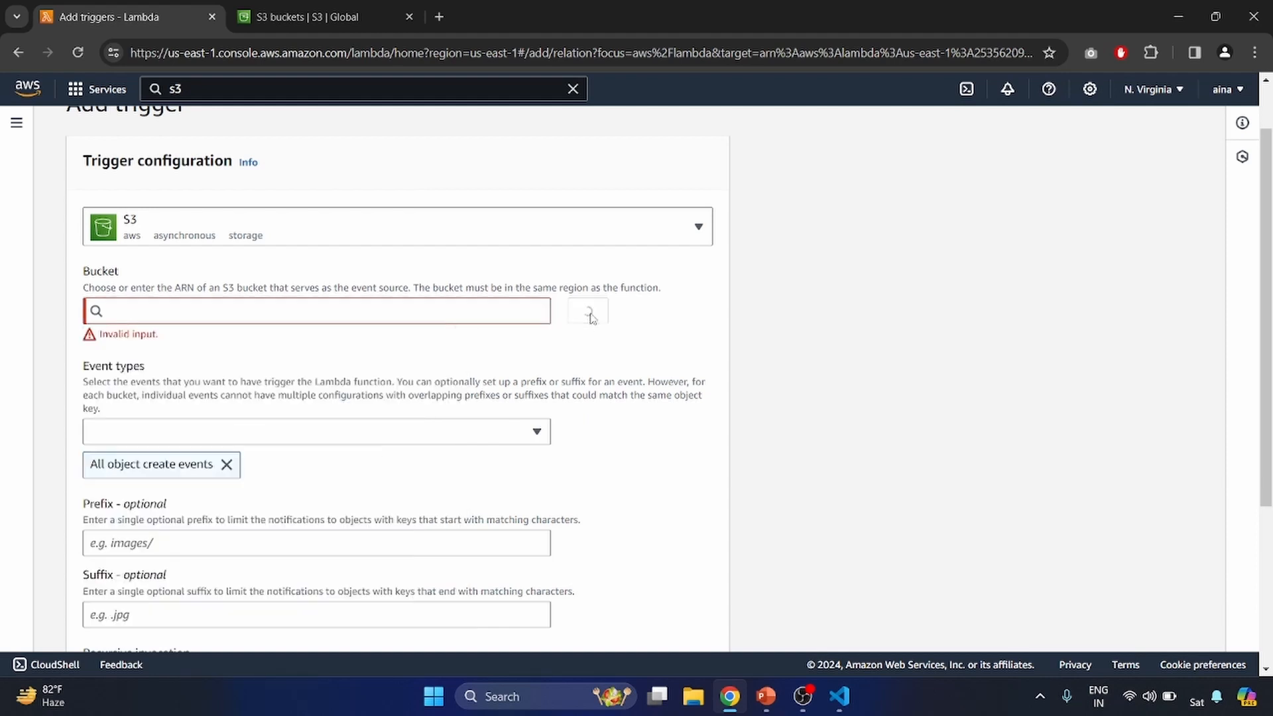
pyautogui.click(271, 314)
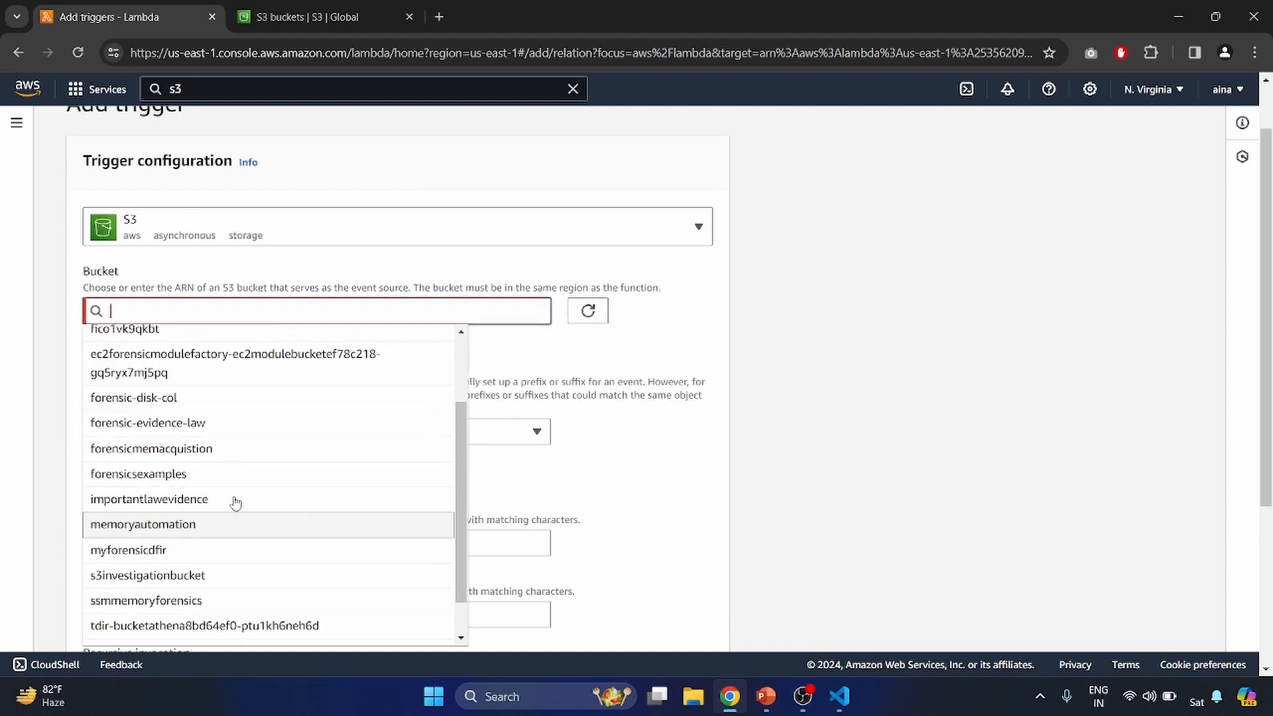
pyautogui.click(178, 506)
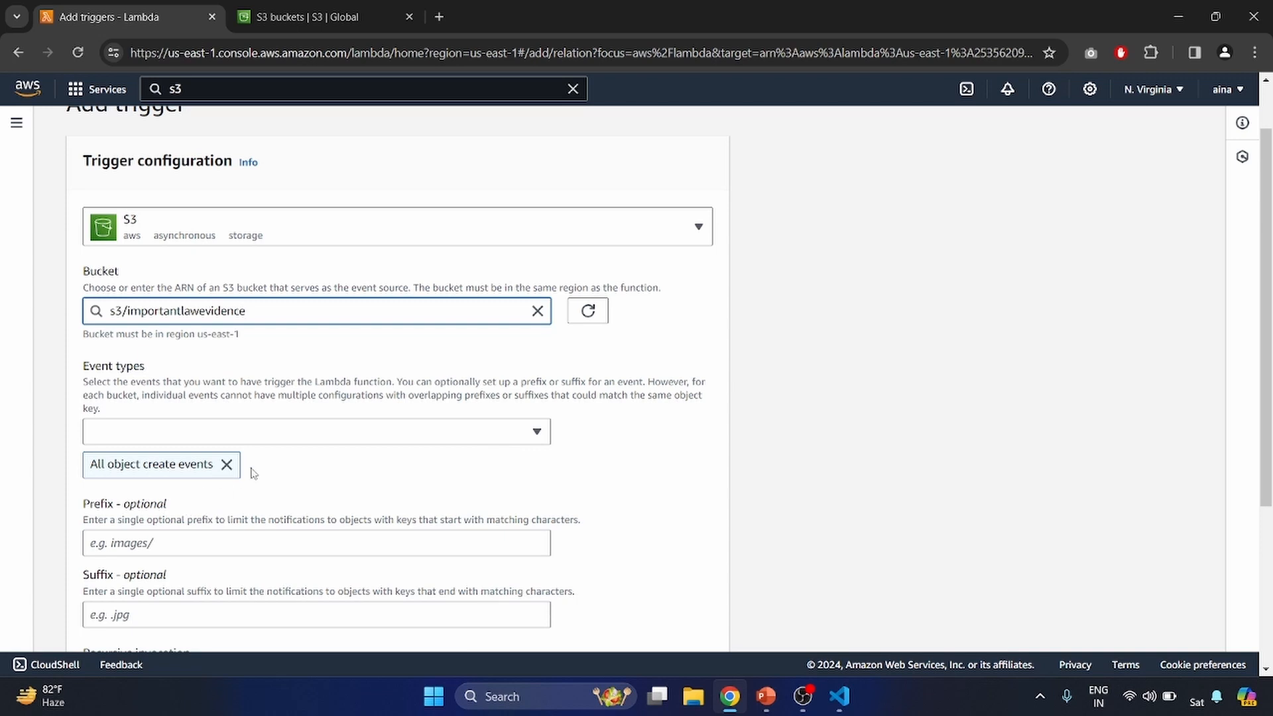
pyautogui.click(304, 428)
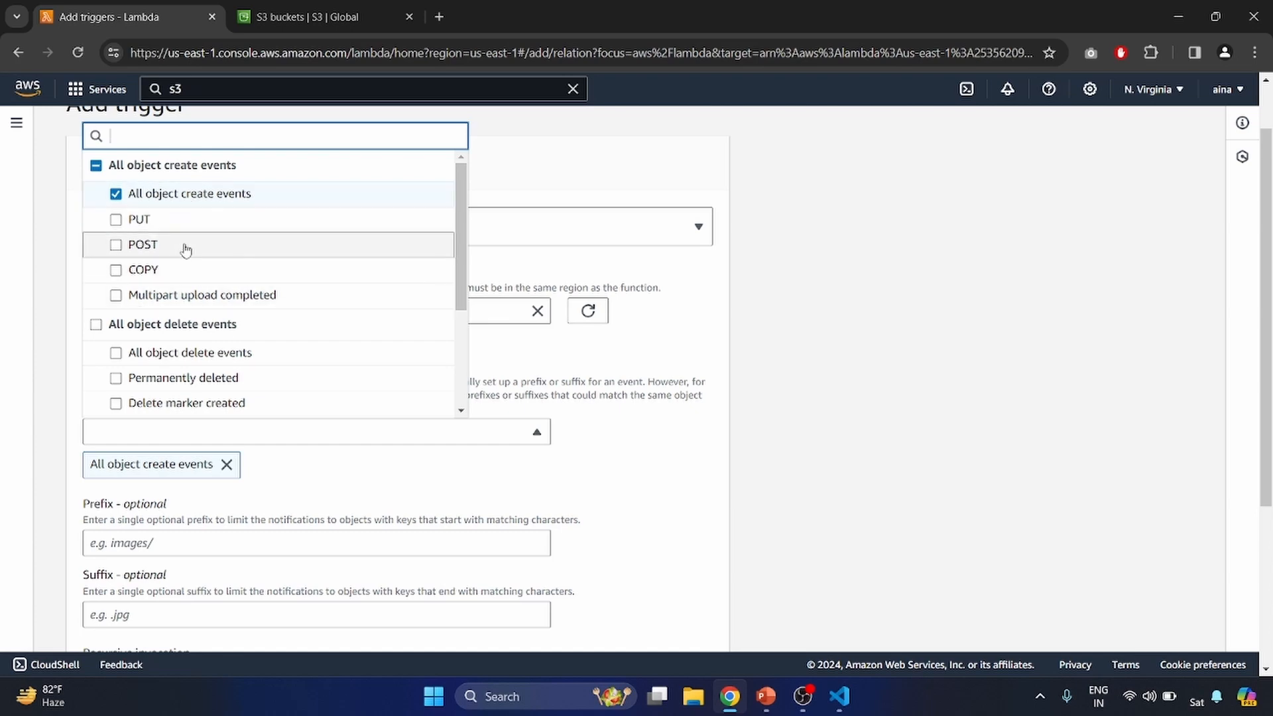
pyautogui.click(513, 461)
pyautogui.scroll(-4, 339, 514)
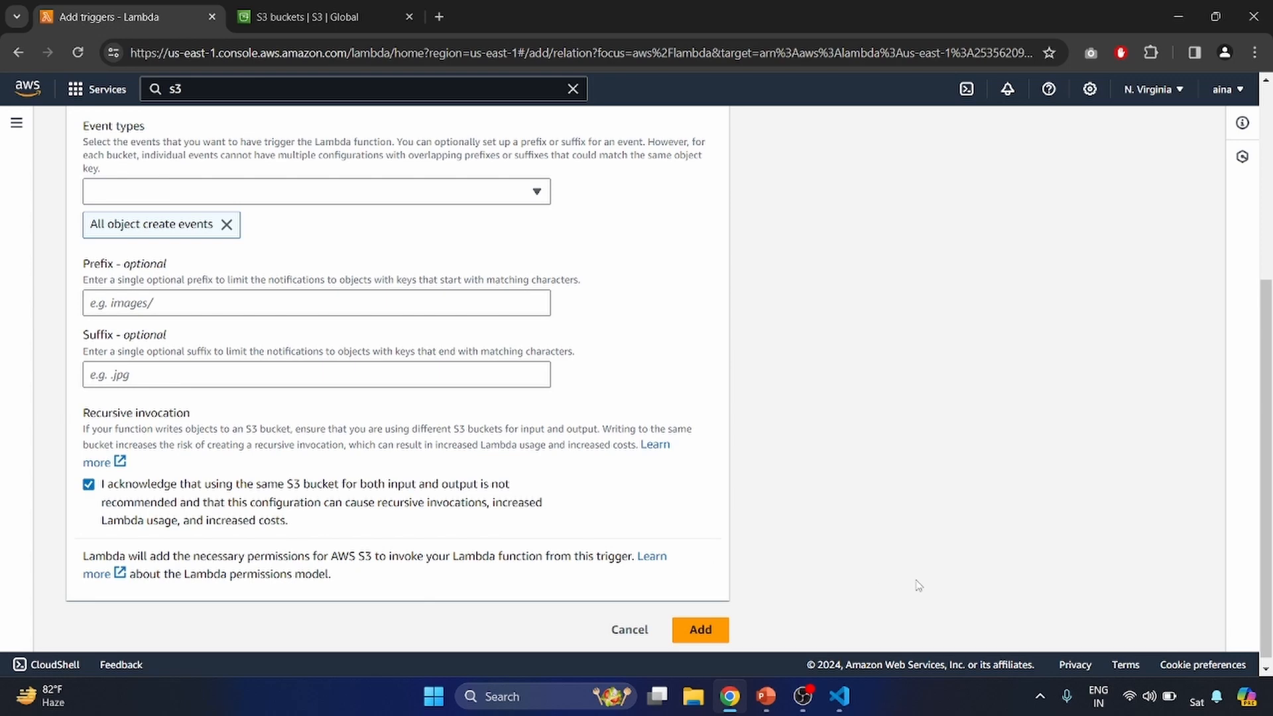
pyautogui.click(702, 631)
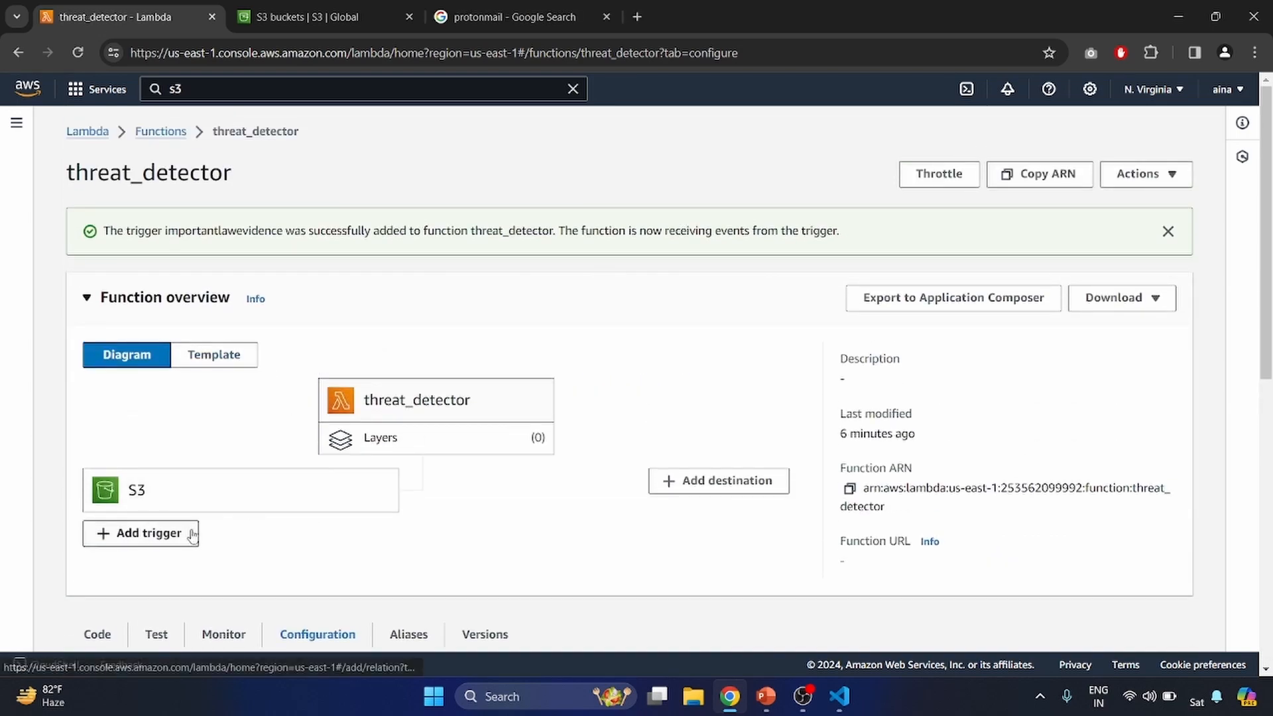
# - Open the email inbox in a new tab and upload malware.exe from the demo files folder to the importantlawevidence bucket
pyautogui.click(511, 6)
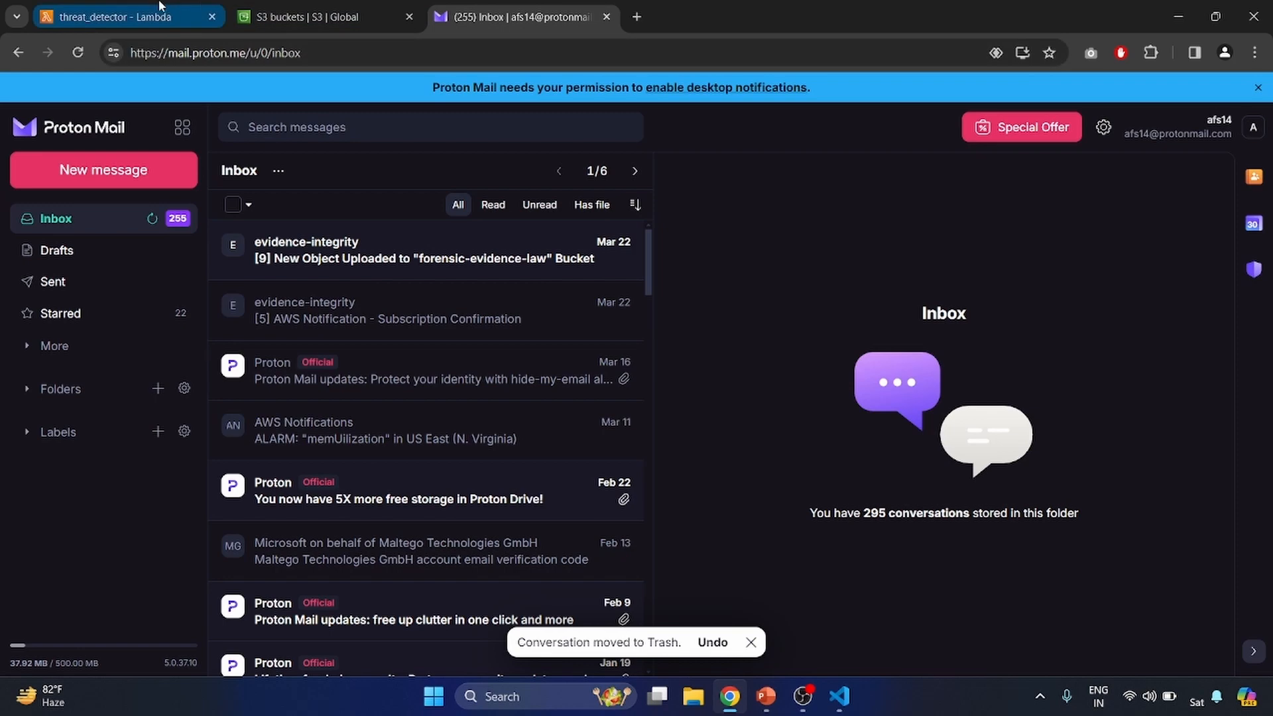
pyautogui.click(304, 8)
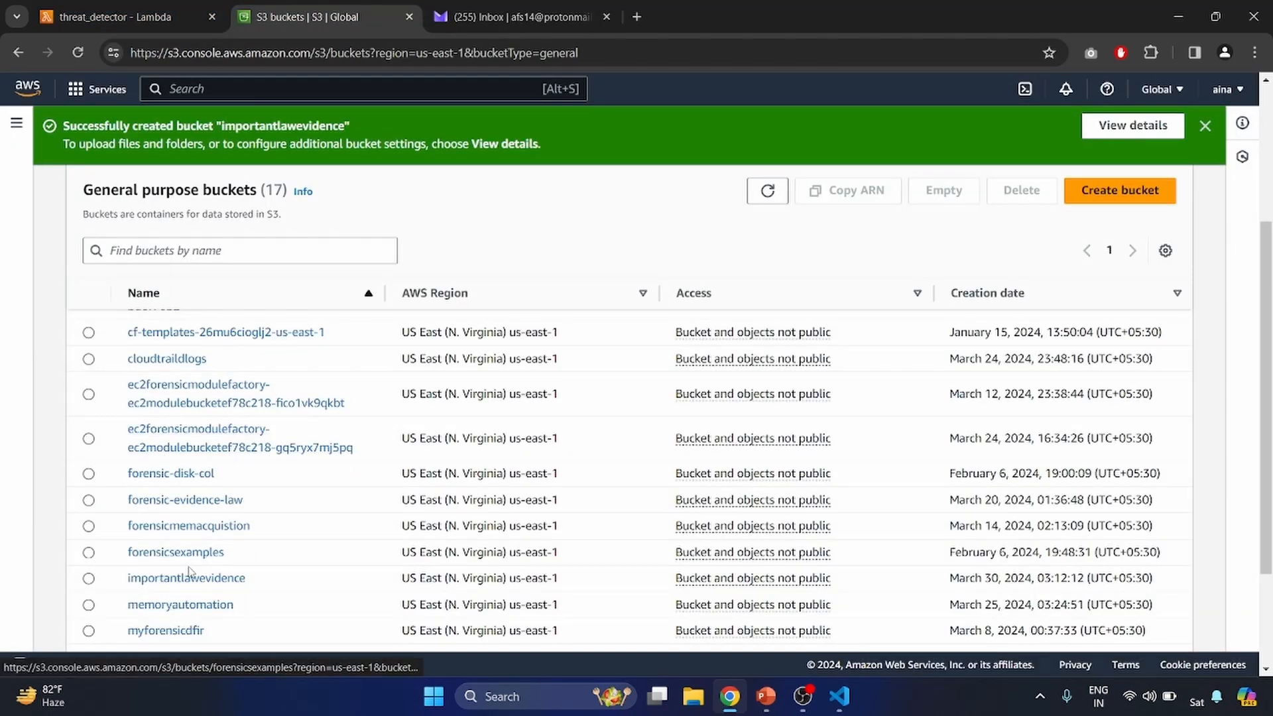
pyautogui.click(175, 583)
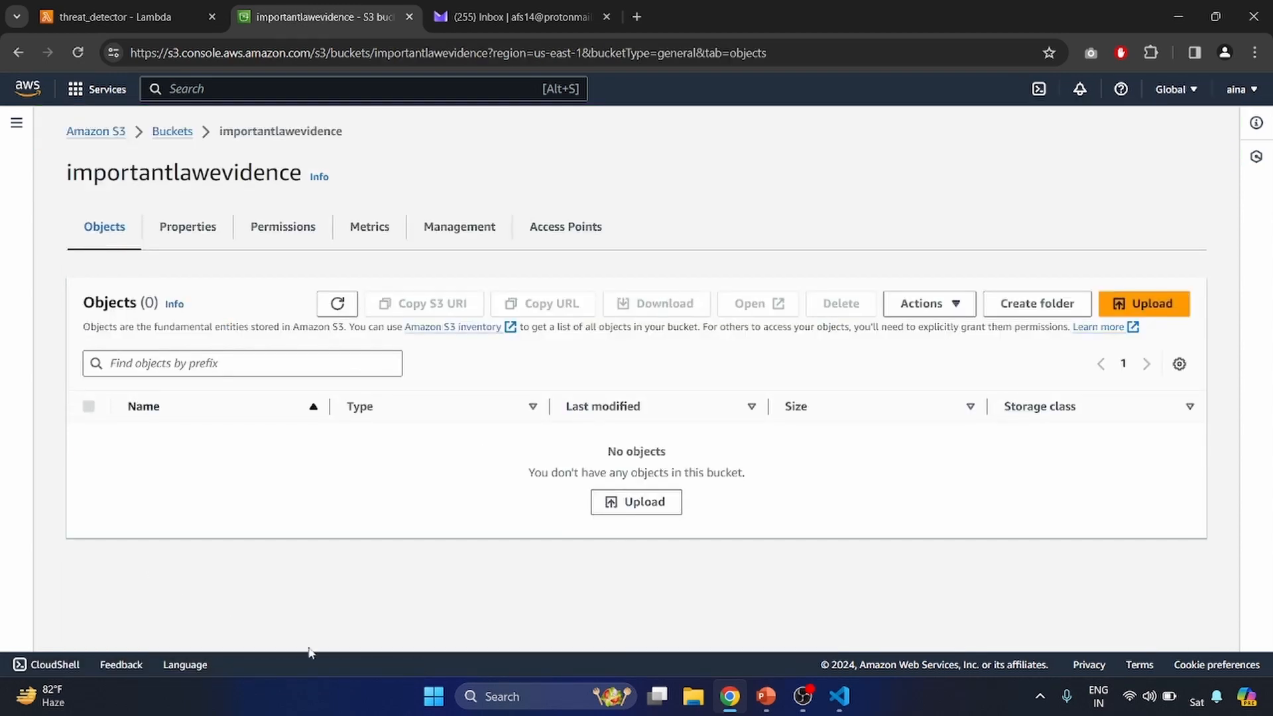
pyautogui.click(1153, 307)
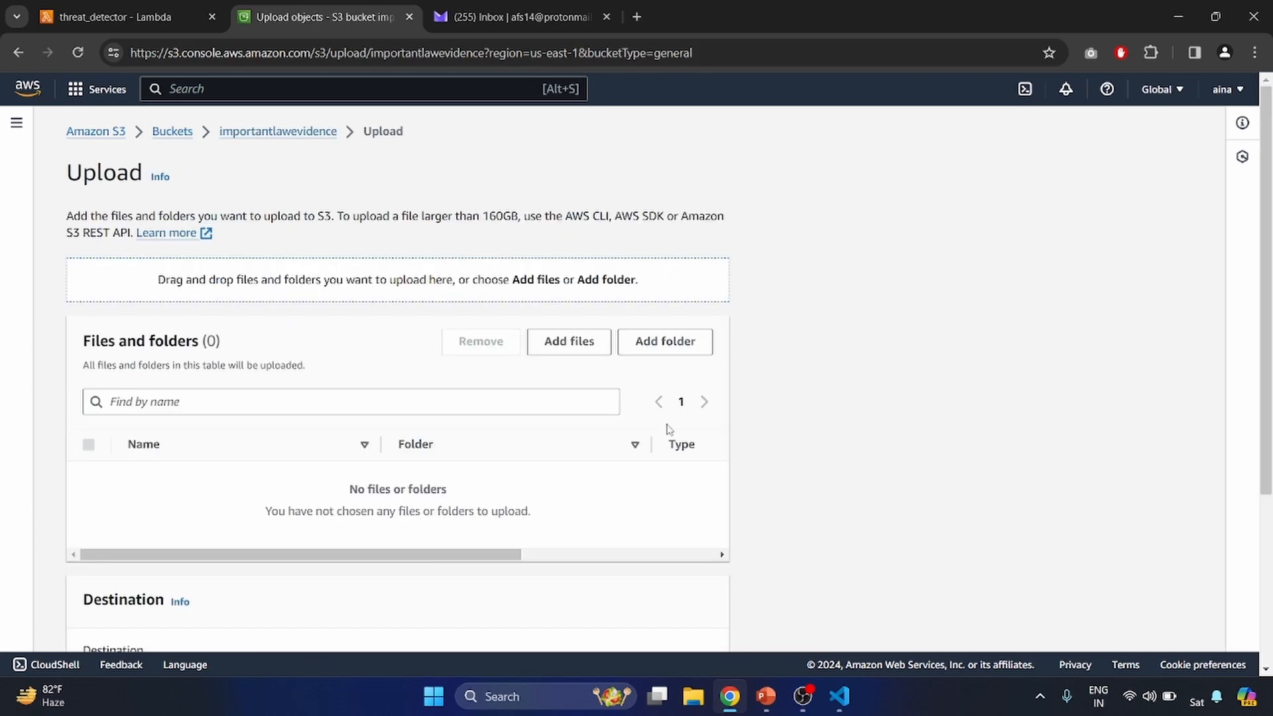
pyautogui.click(578, 341)
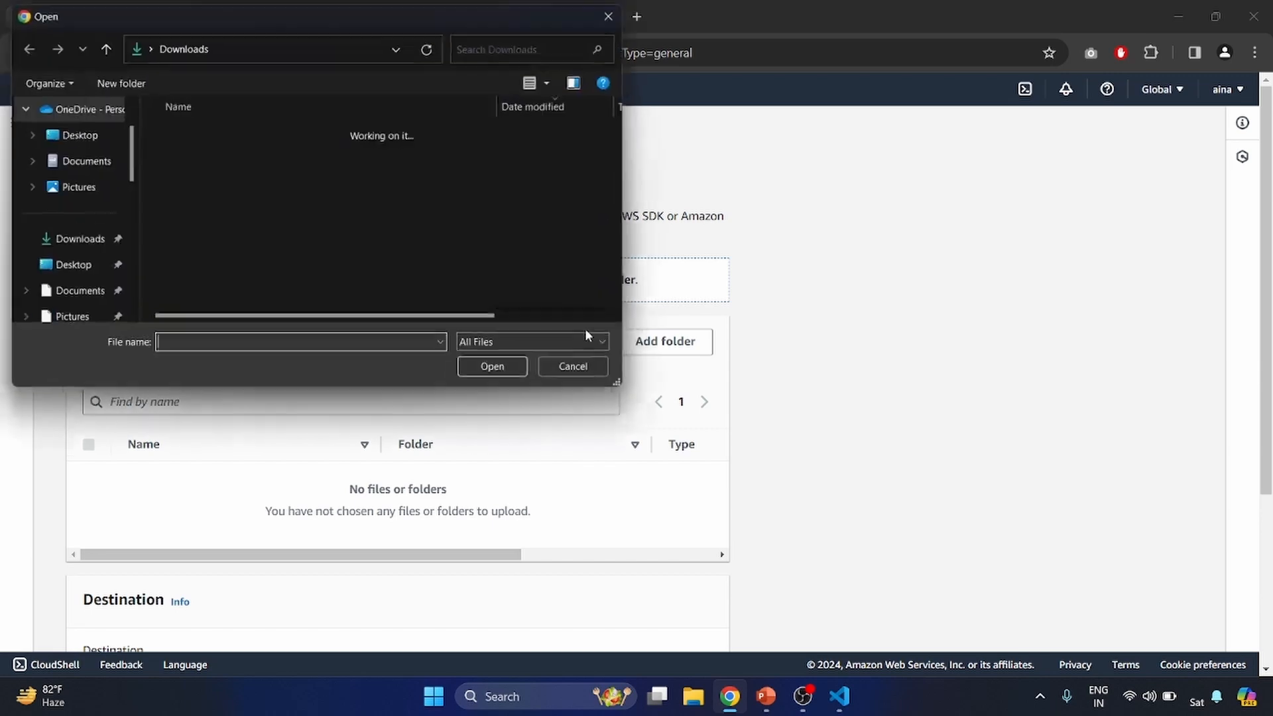
pyautogui.click(316, 184)
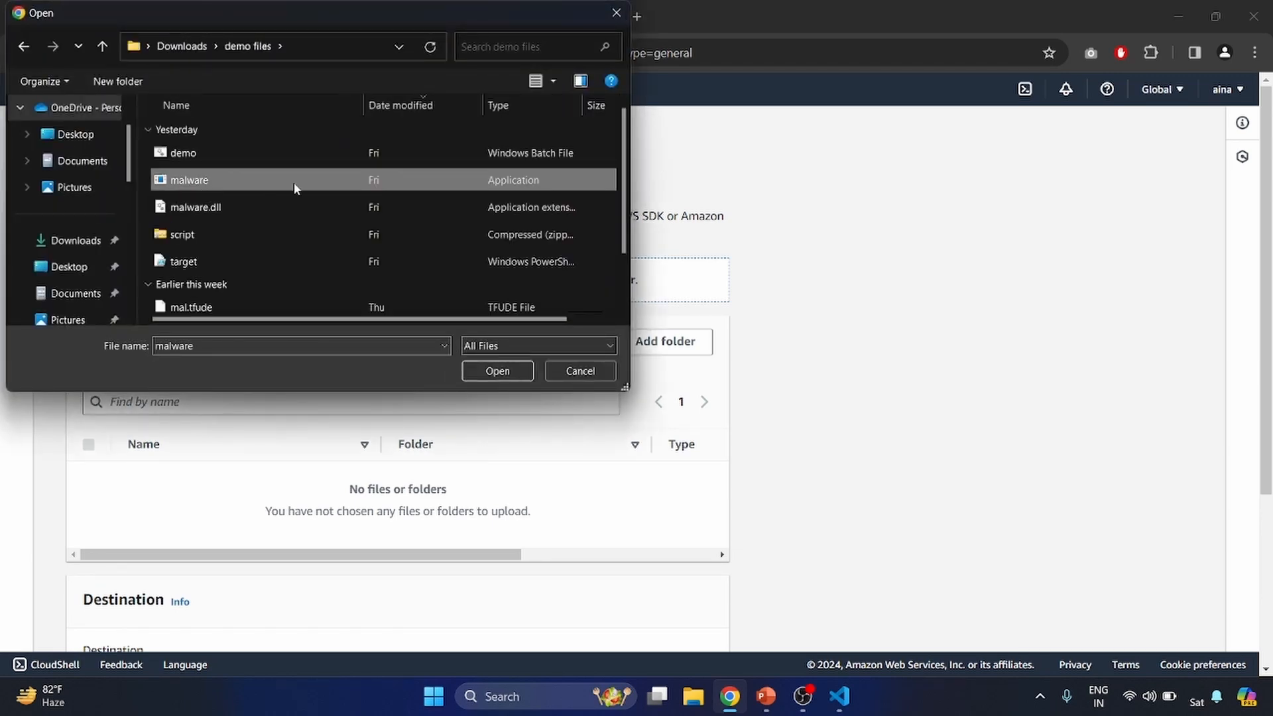
pyautogui.click(502, 373)
pyautogui.scroll(-3, 502, 432)
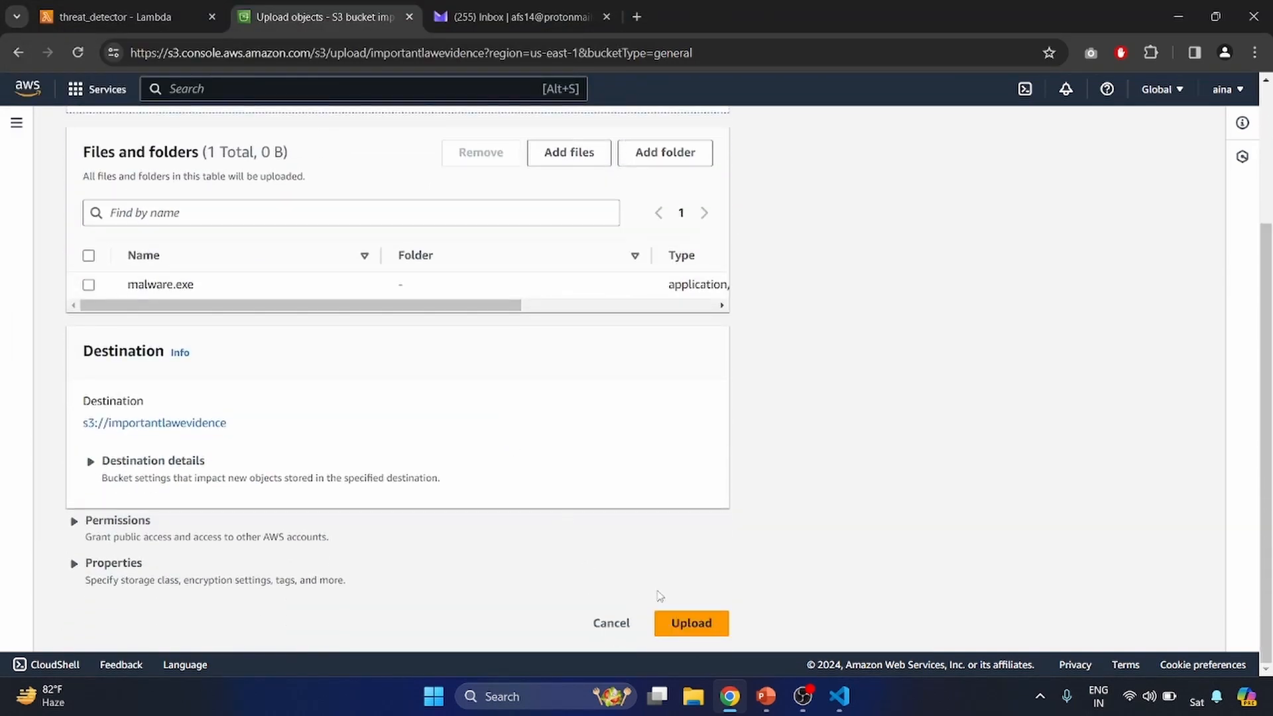
pyautogui.click(686, 622)
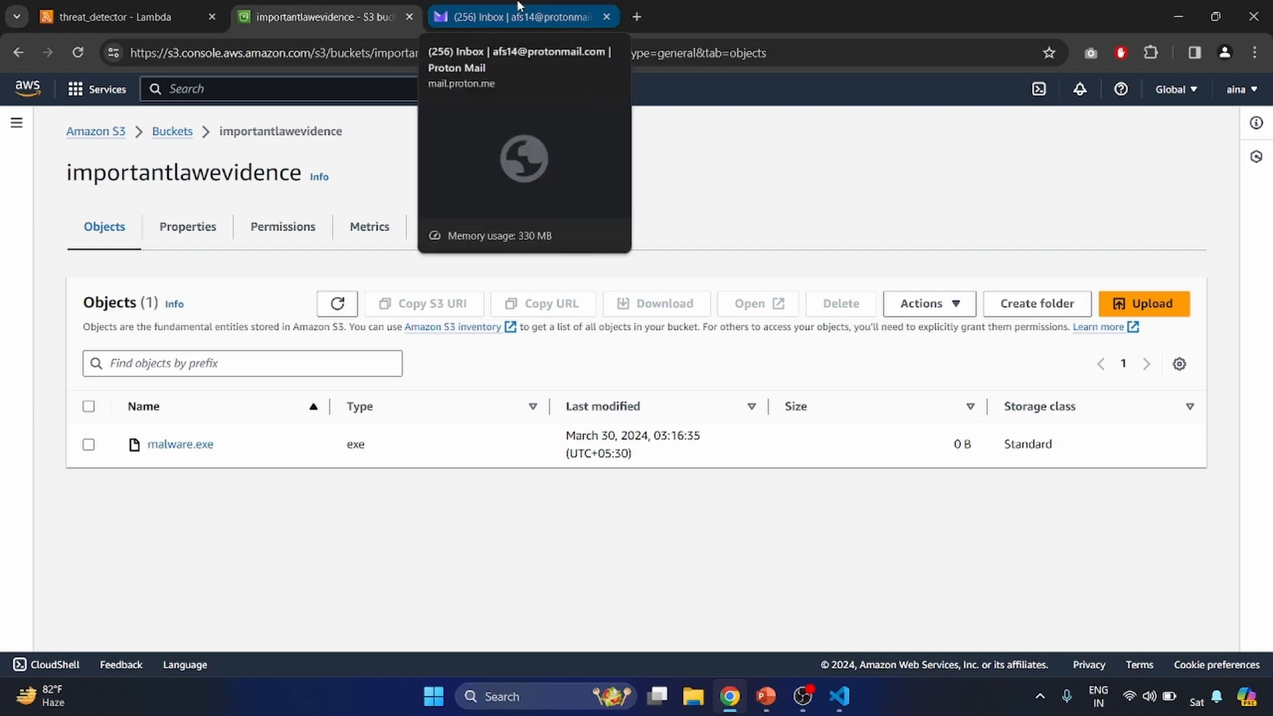
# - Open the urgent suspicious file alert email in the inbox and read its subject, bucket name and file name
pyautogui.click(520, 7)
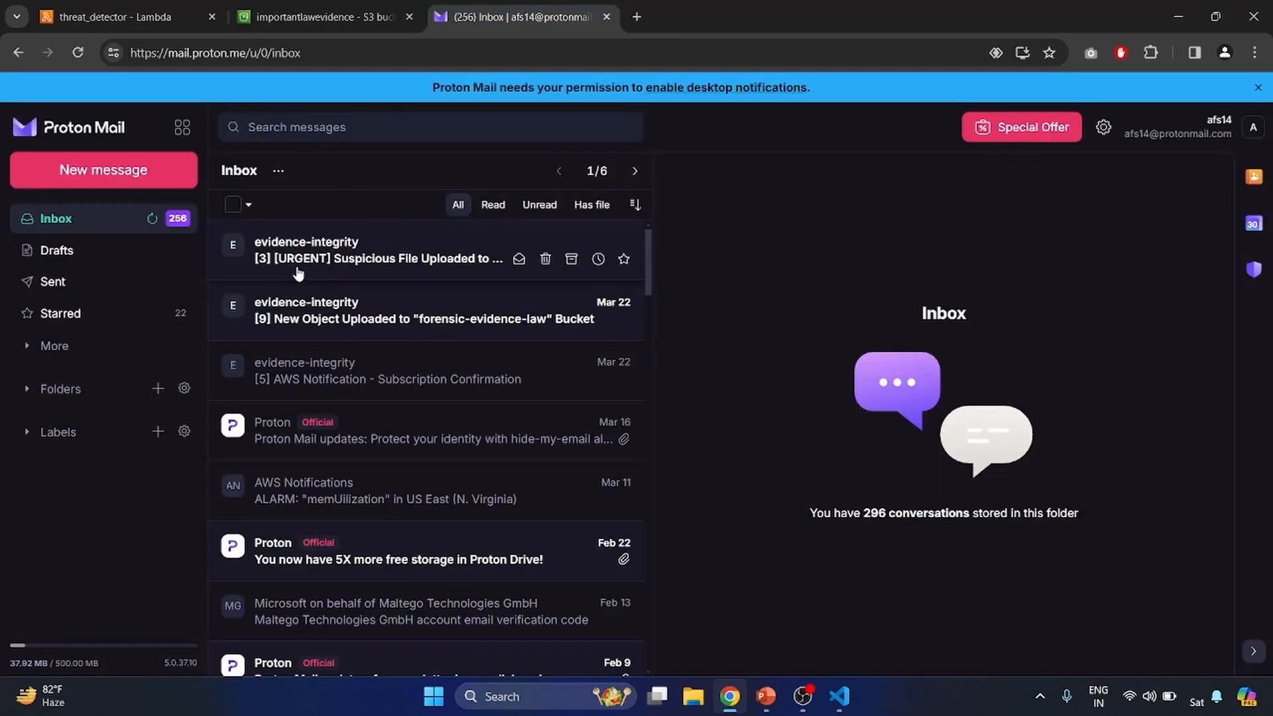
pyautogui.click(346, 249)
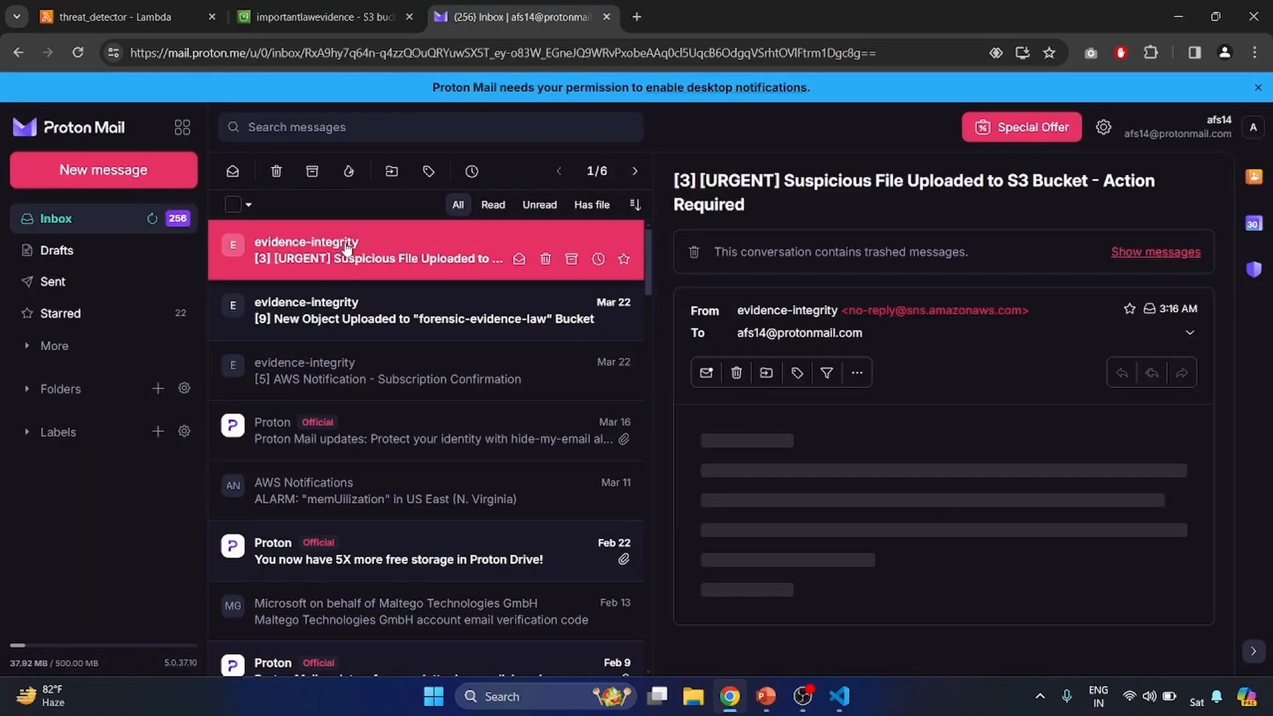
pyautogui.tripleClick(813, 441)
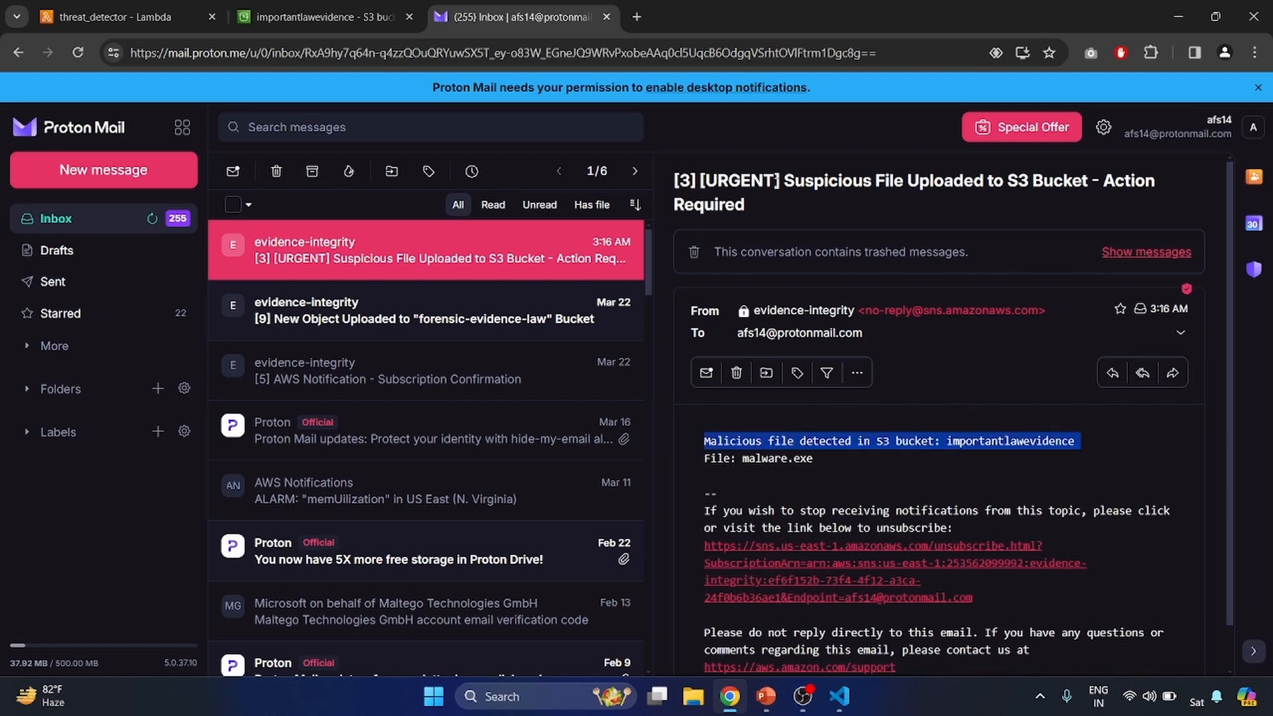
pyautogui.tripleClick(755, 179)
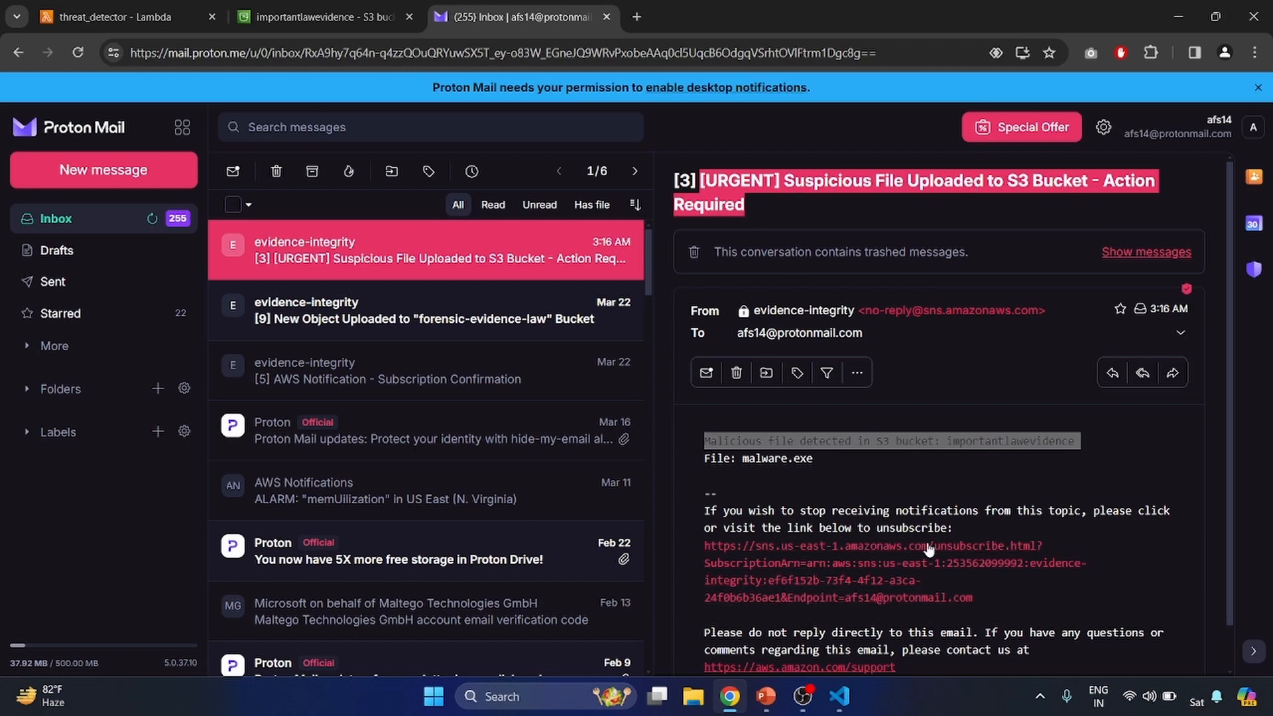
pyautogui.click(808, 465)
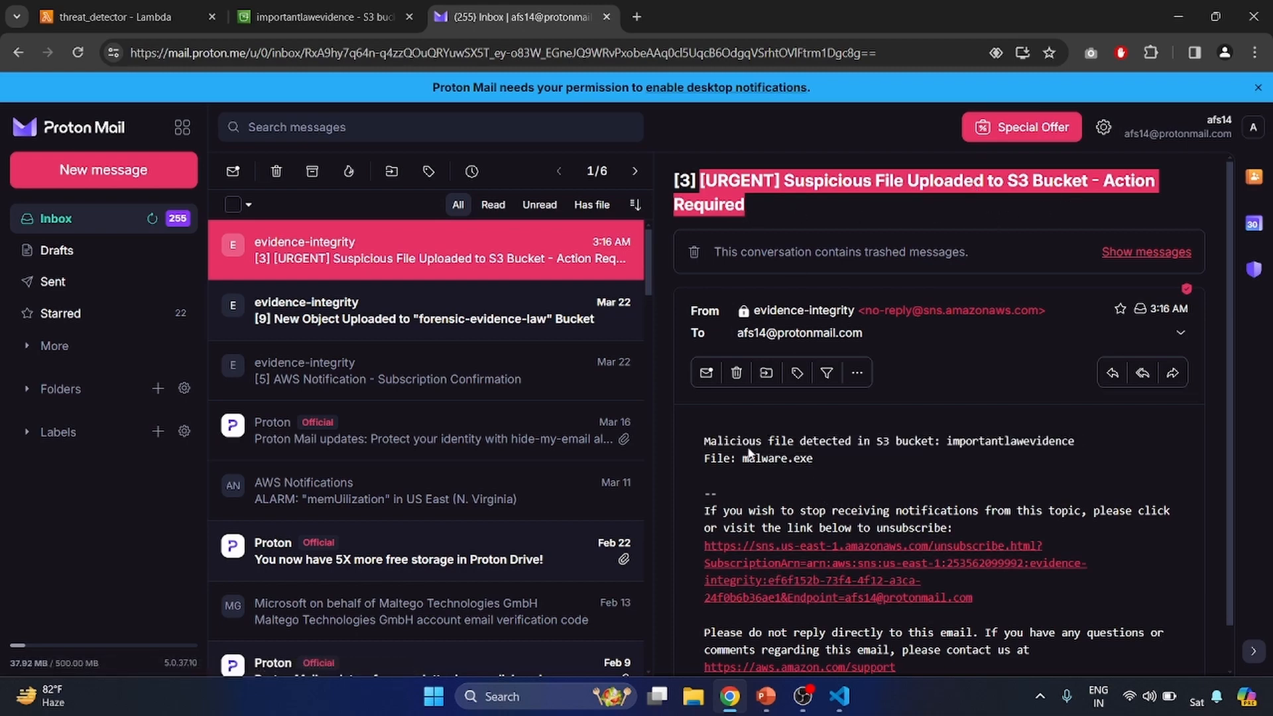
pyautogui.doubleClick(986, 446)
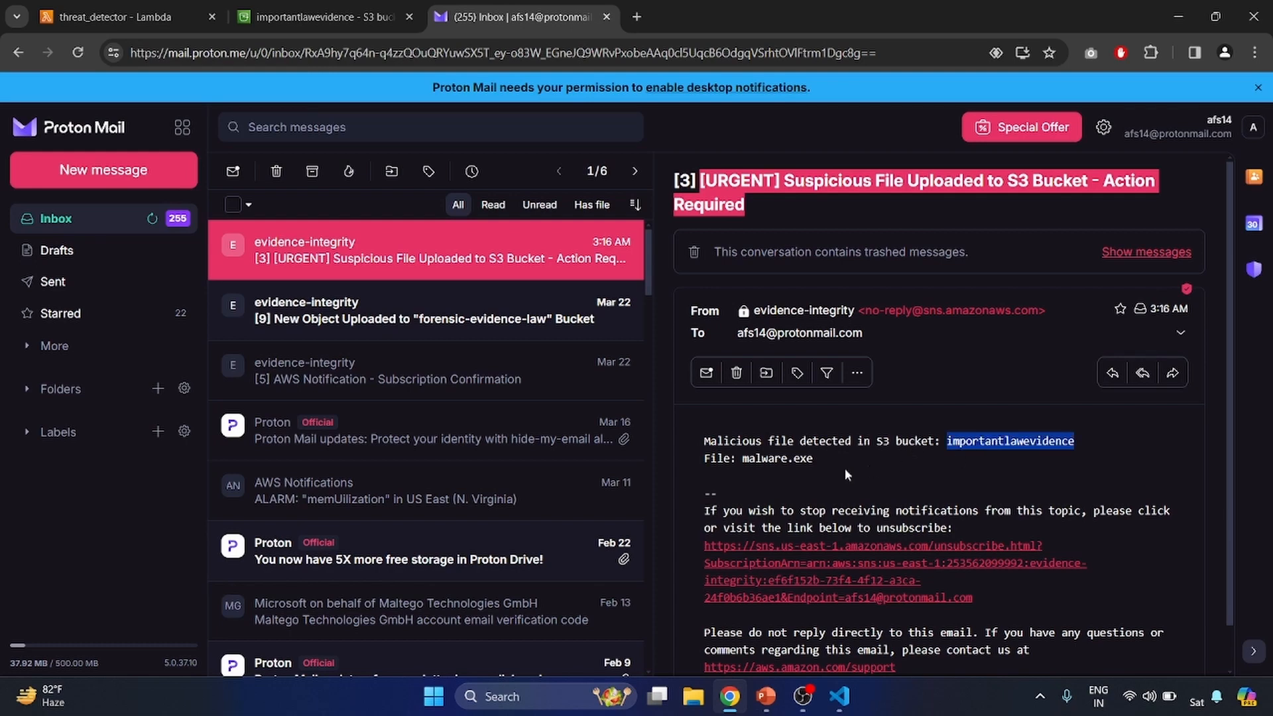
pyautogui.doubleClick(764, 458)
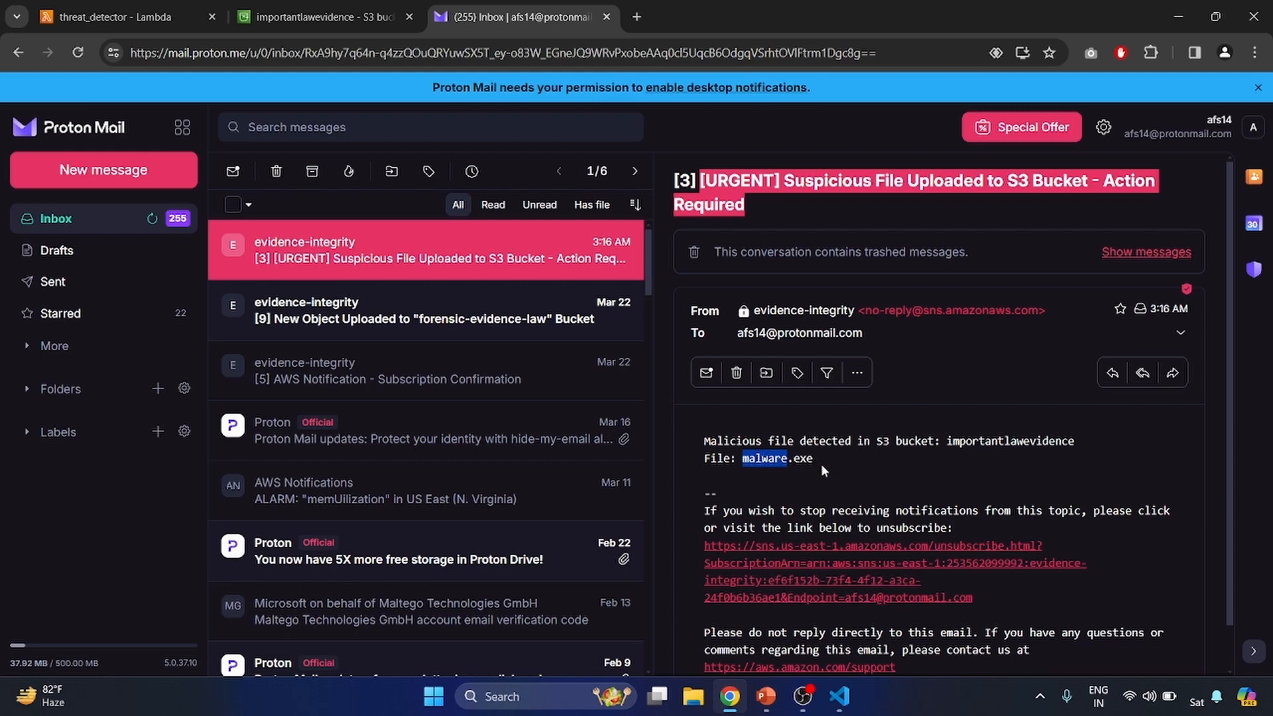
# - Return to the S3 upload page and start adding another file to upload to the bucket
pyautogui.click(319, 16)
pyautogui.click(556, 345)
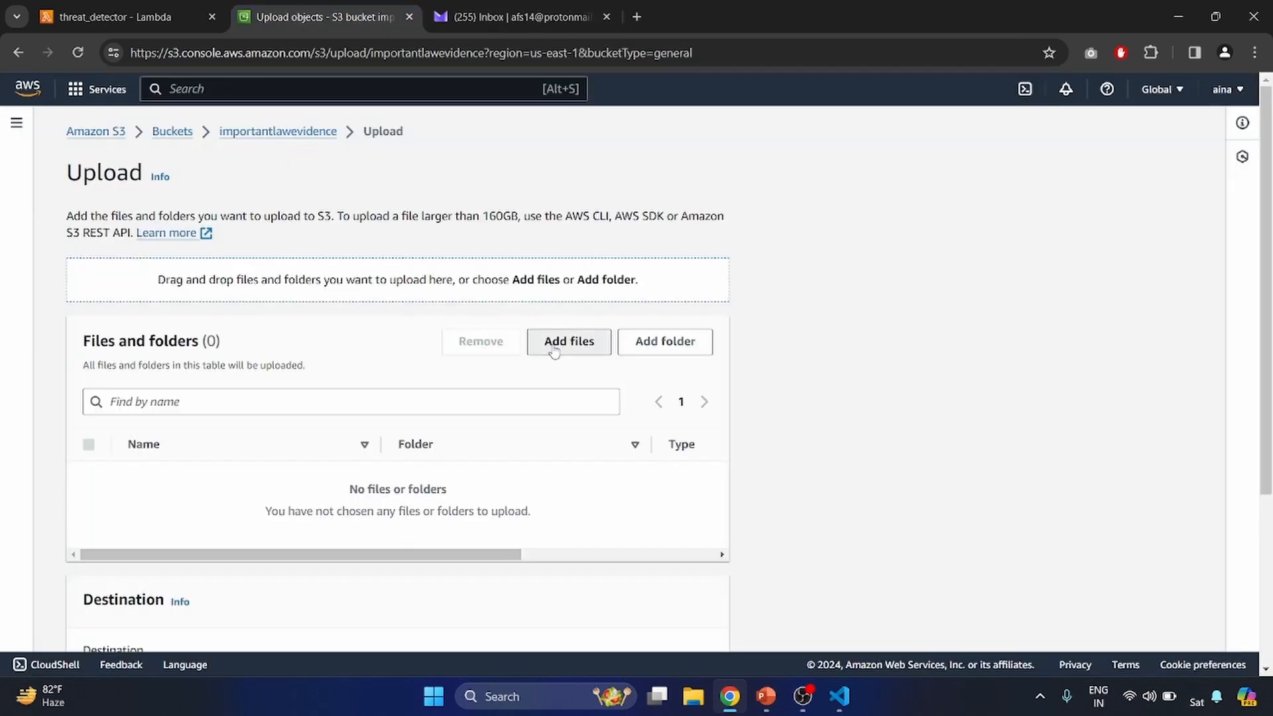
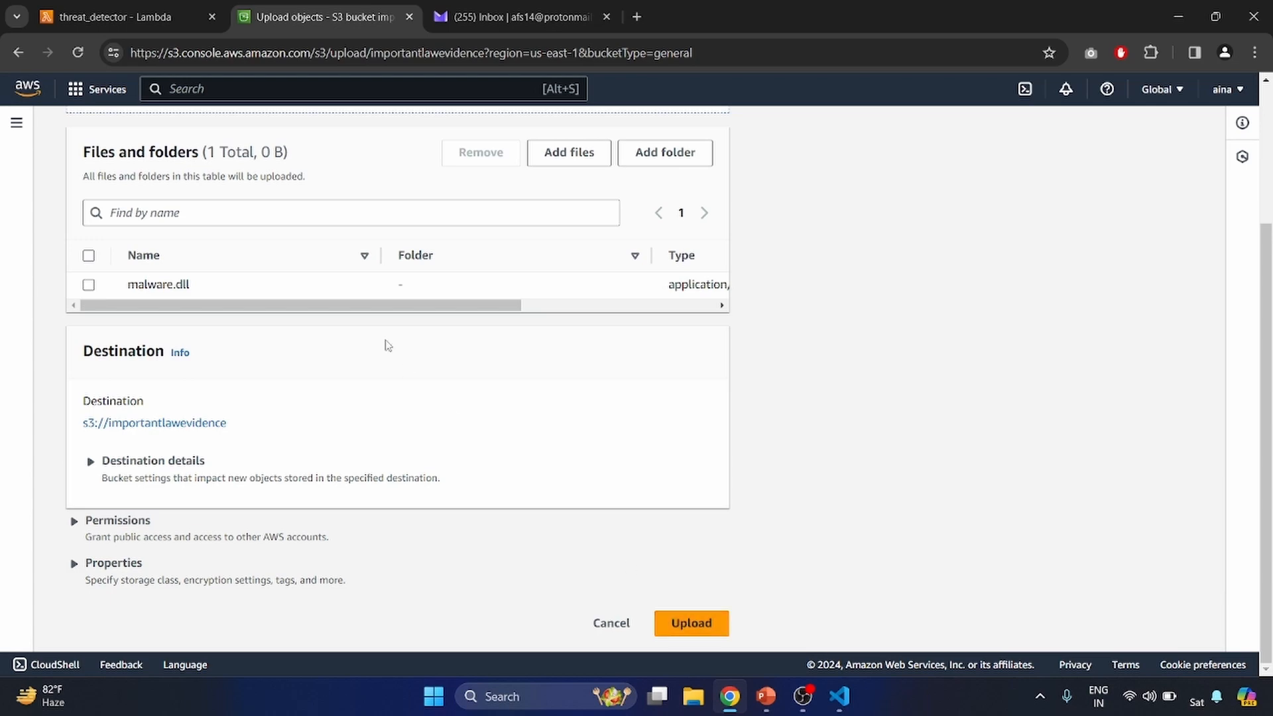
# - Upload malware.dll to the importantlawevidence bucket and close the upload status page
pyautogui.click(690, 632)
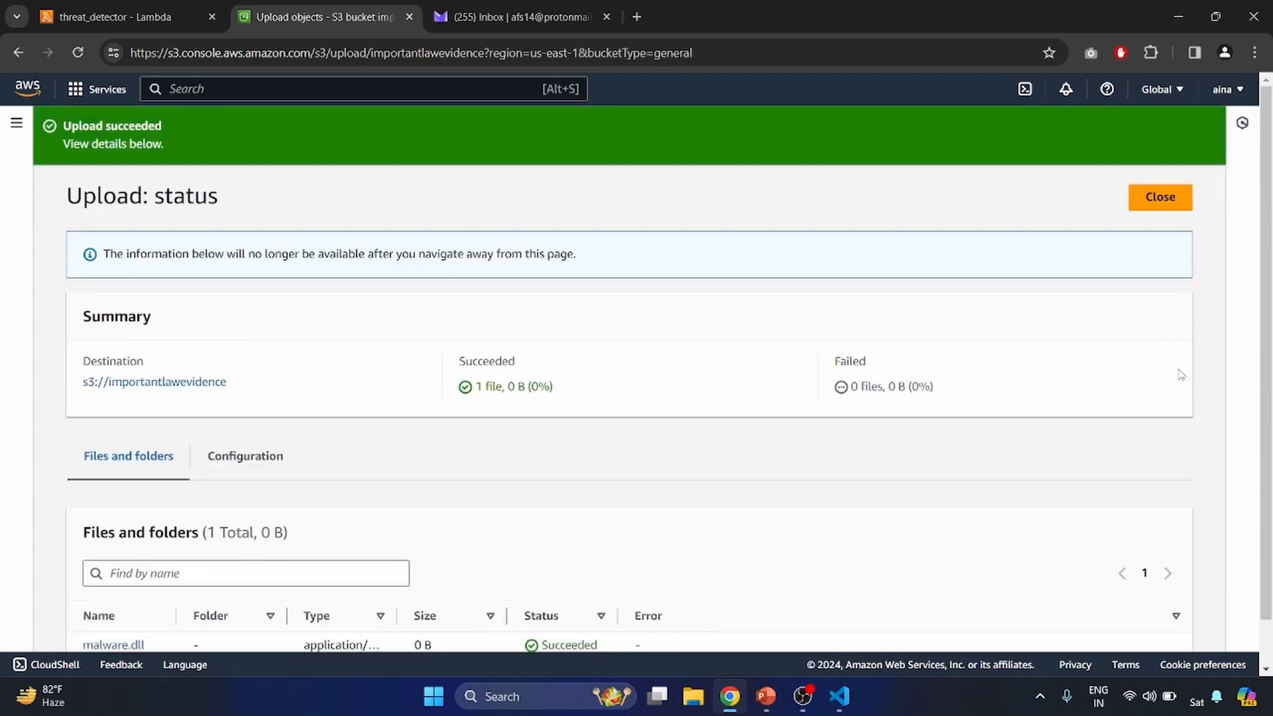
pyautogui.click(1160, 199)
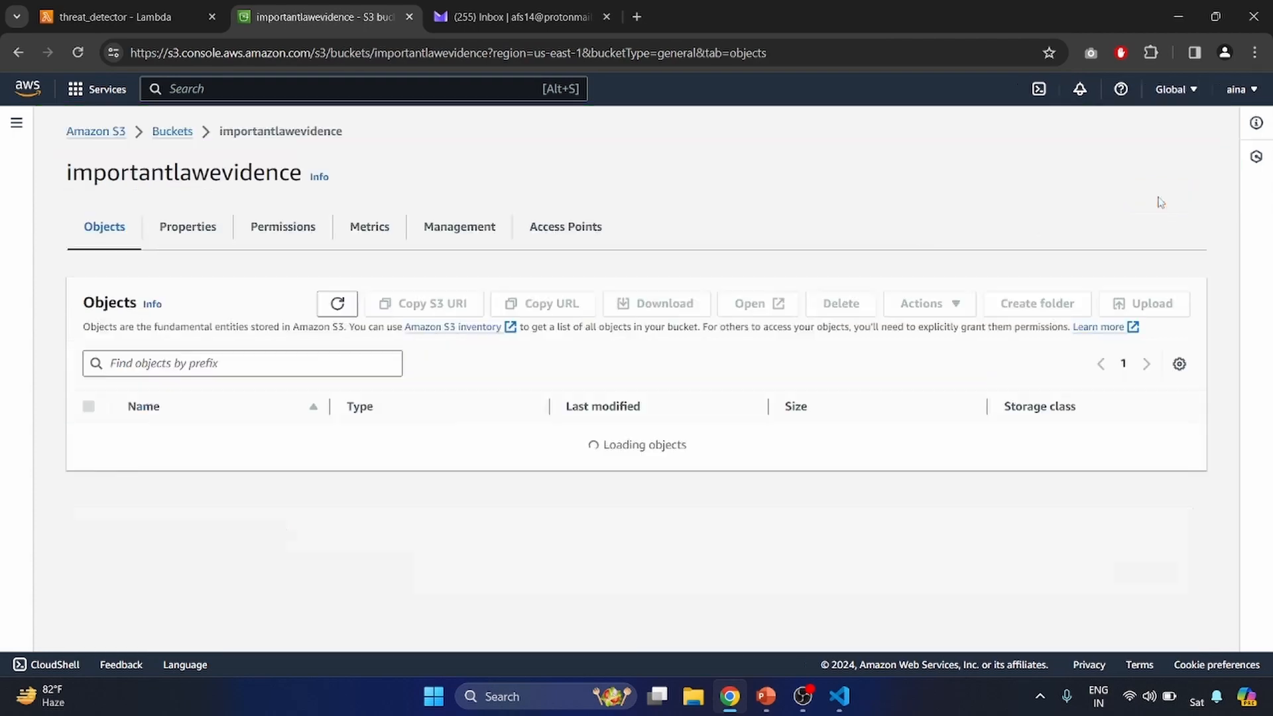
# - Open the newest suspicious file alert email in the inbox and examine the reported bucket and file name
pyautogui.click(570, 17)
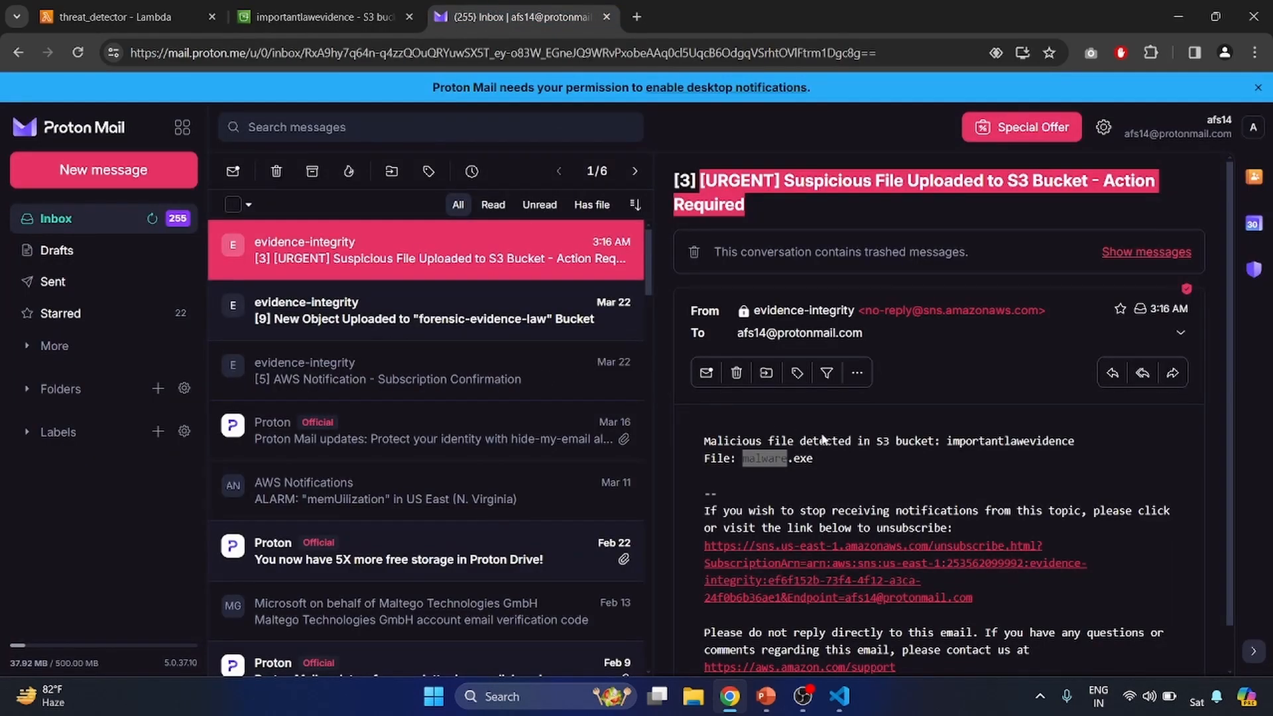
pyautogui.scroll(-1, 889, 524)
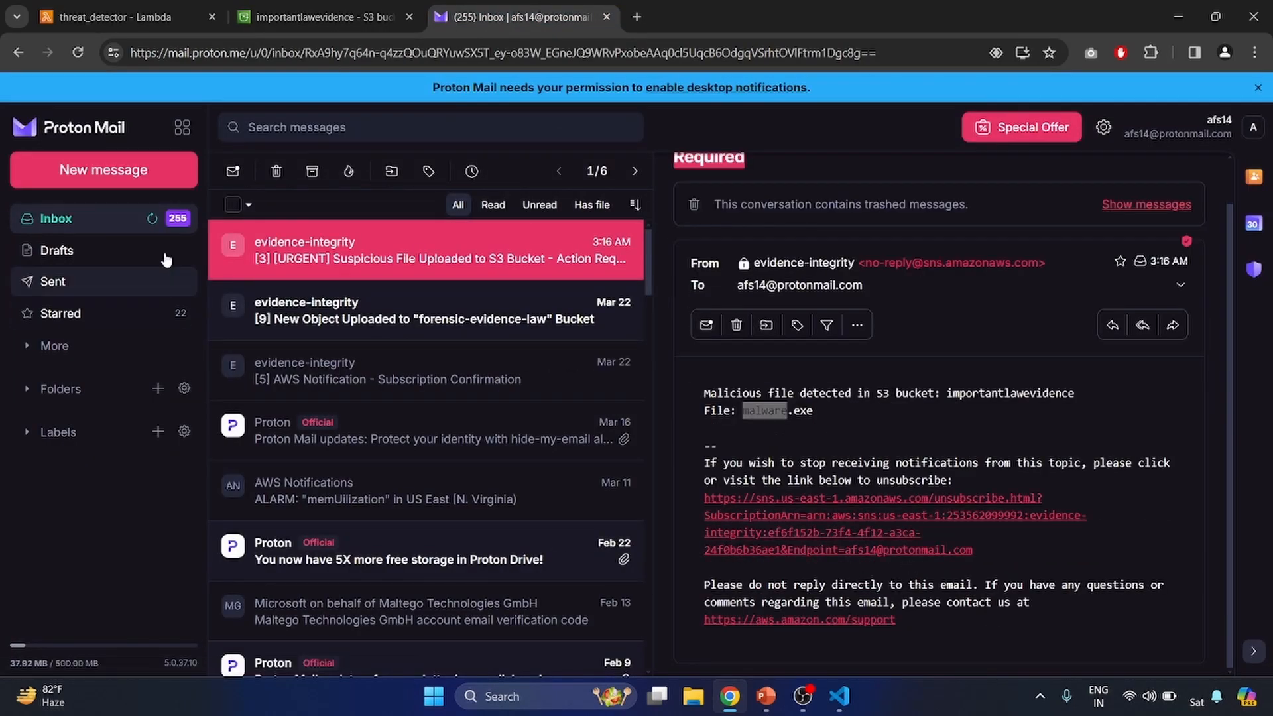
pyautogui.click(154, 220)
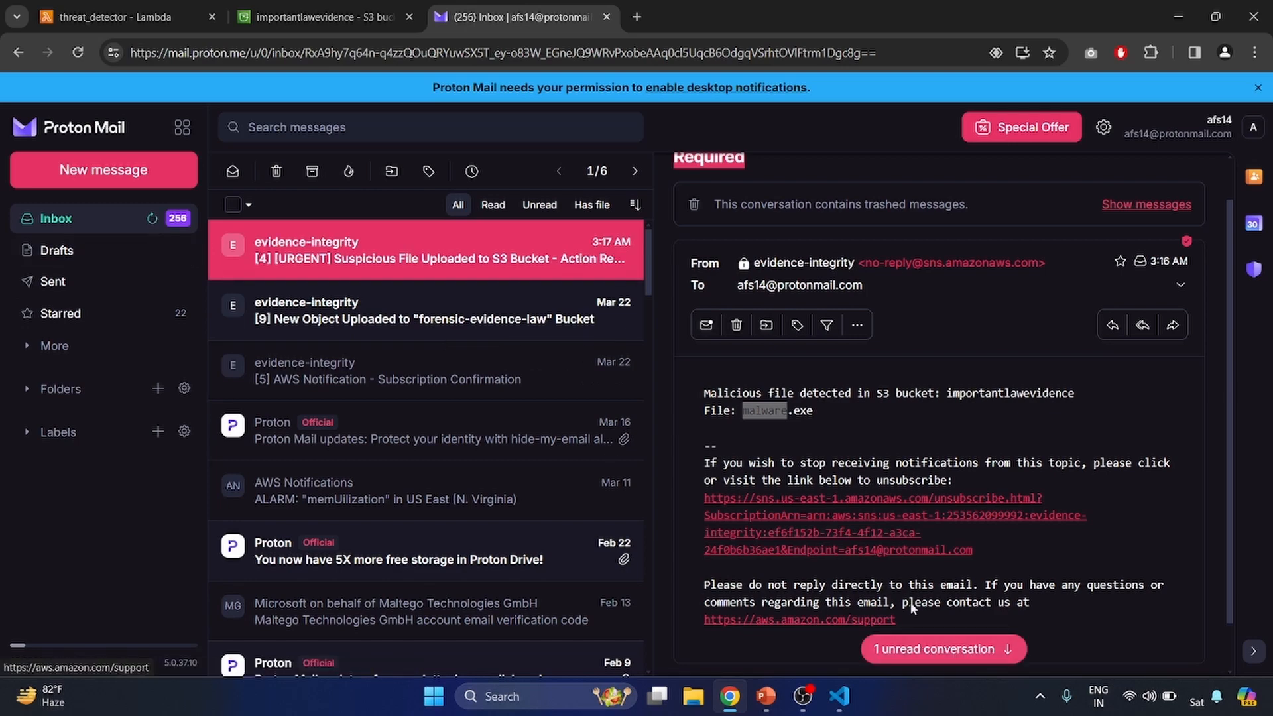
pyautogui.scroll(-1, 946, 554)
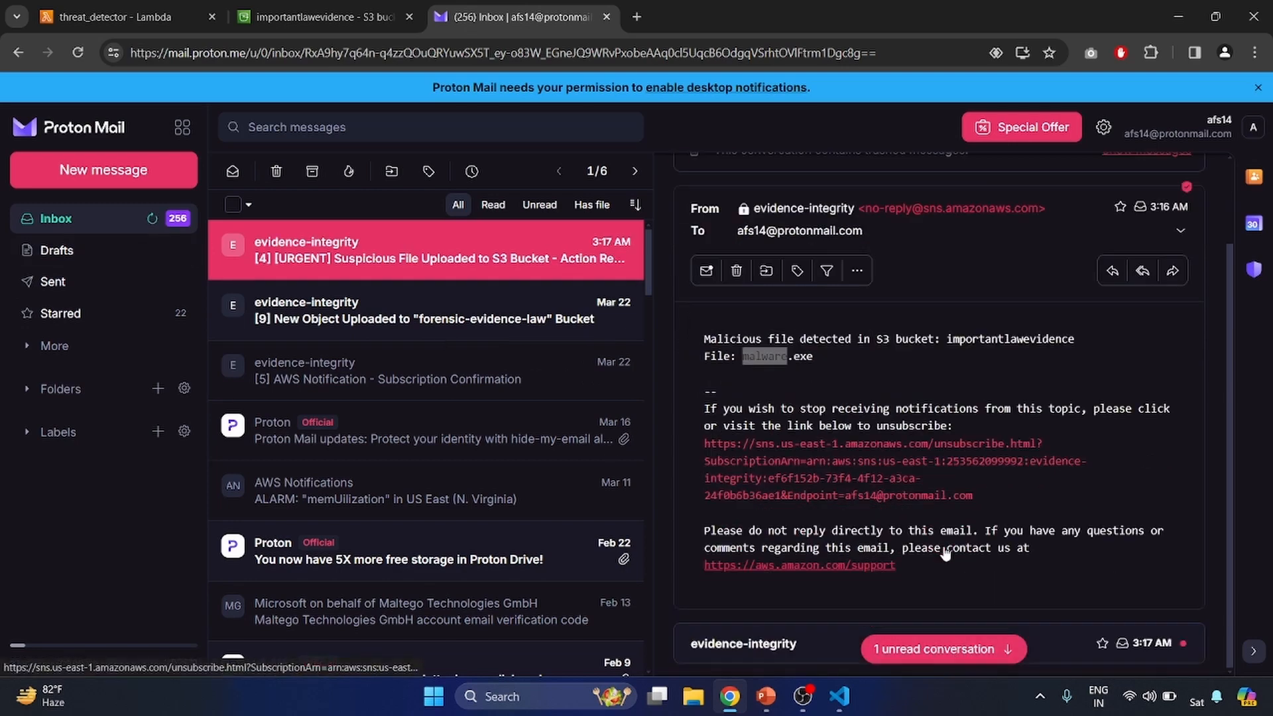
pyautogui.click(761, 645)
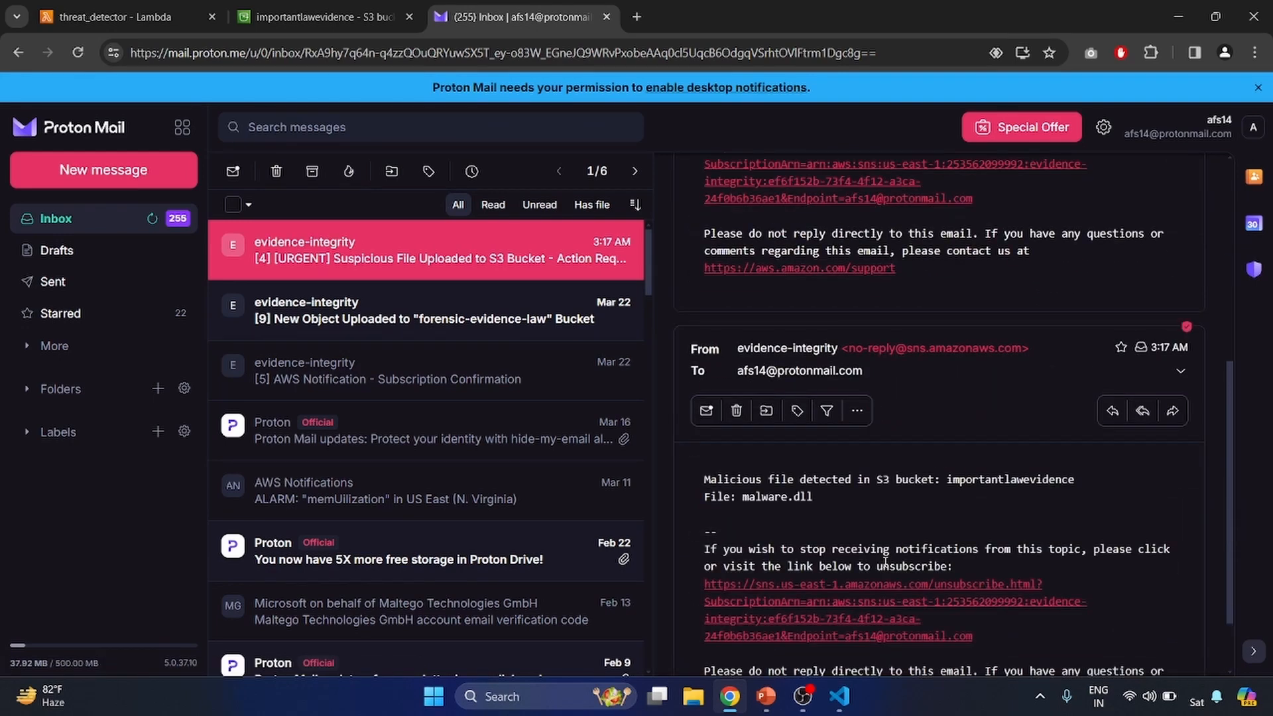
pyautogui.tripleClick(768, 498)
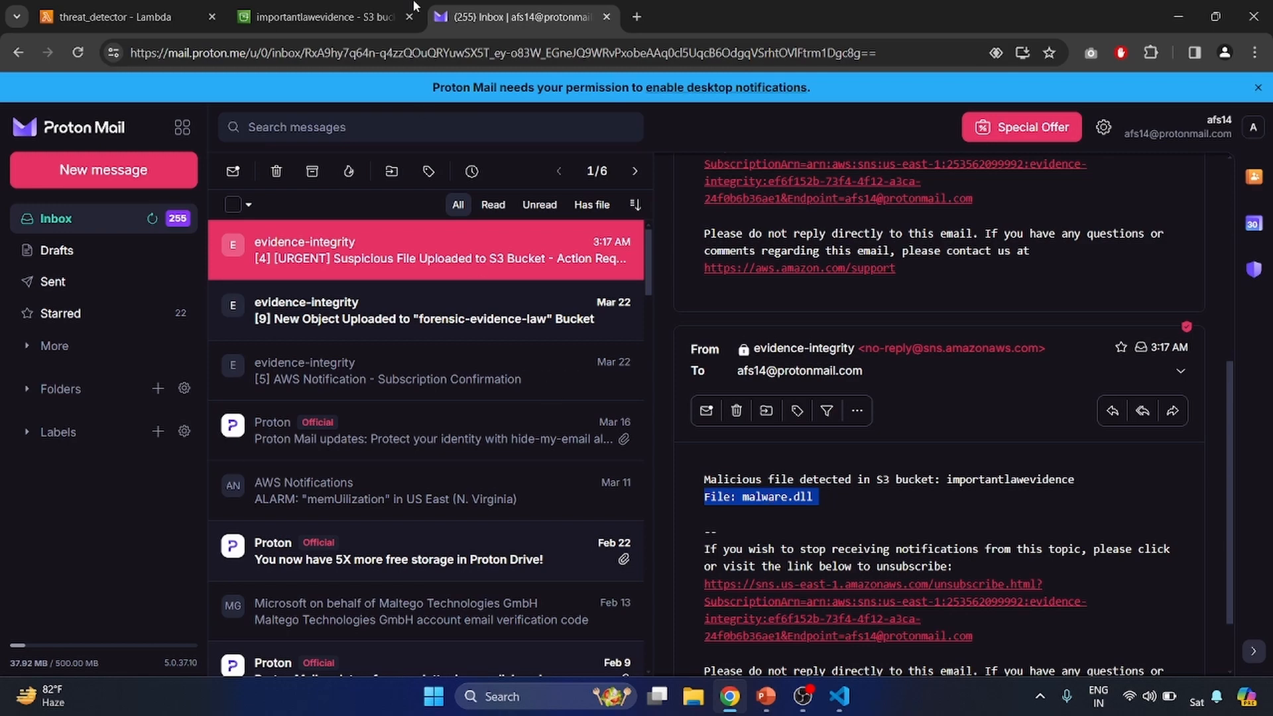
# - Upload script.zip from the demo files folder to the importantlawevidence bucket
pyautogui.click(374, 8)
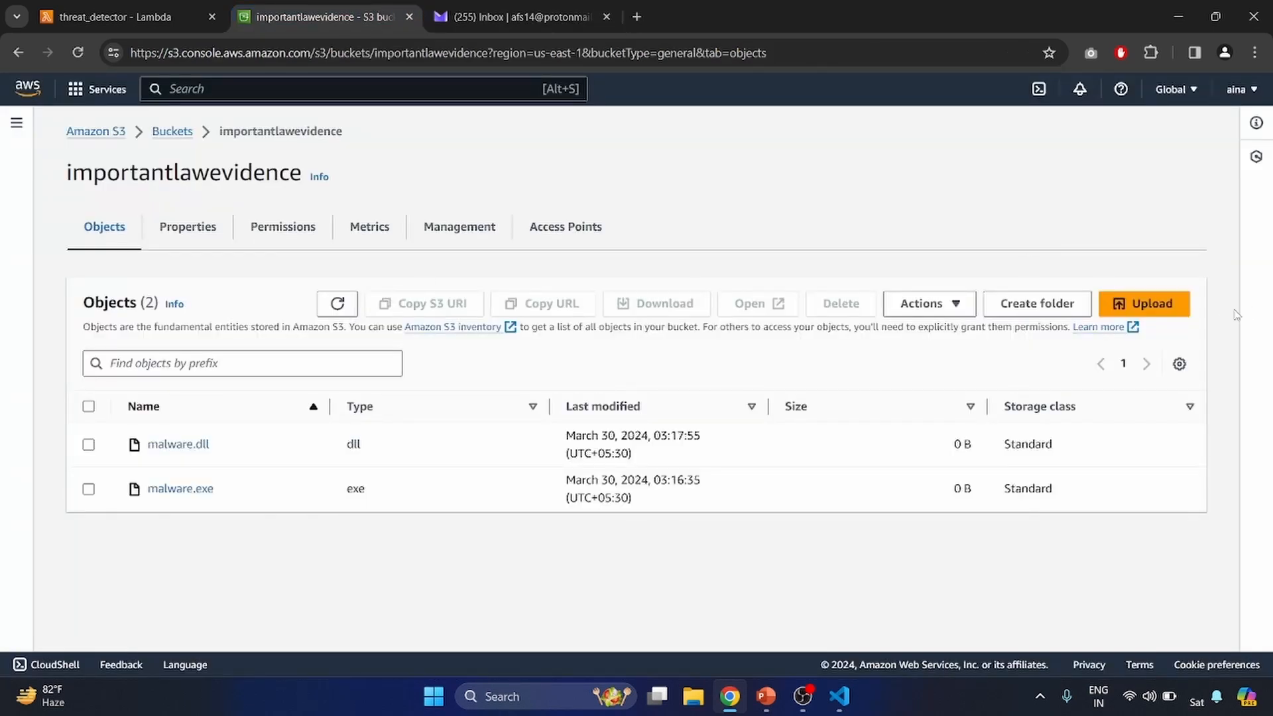
pyautogui.click(1186, 307)
pyautogui.click(603, 341)
pyautogui.click(215, 236)
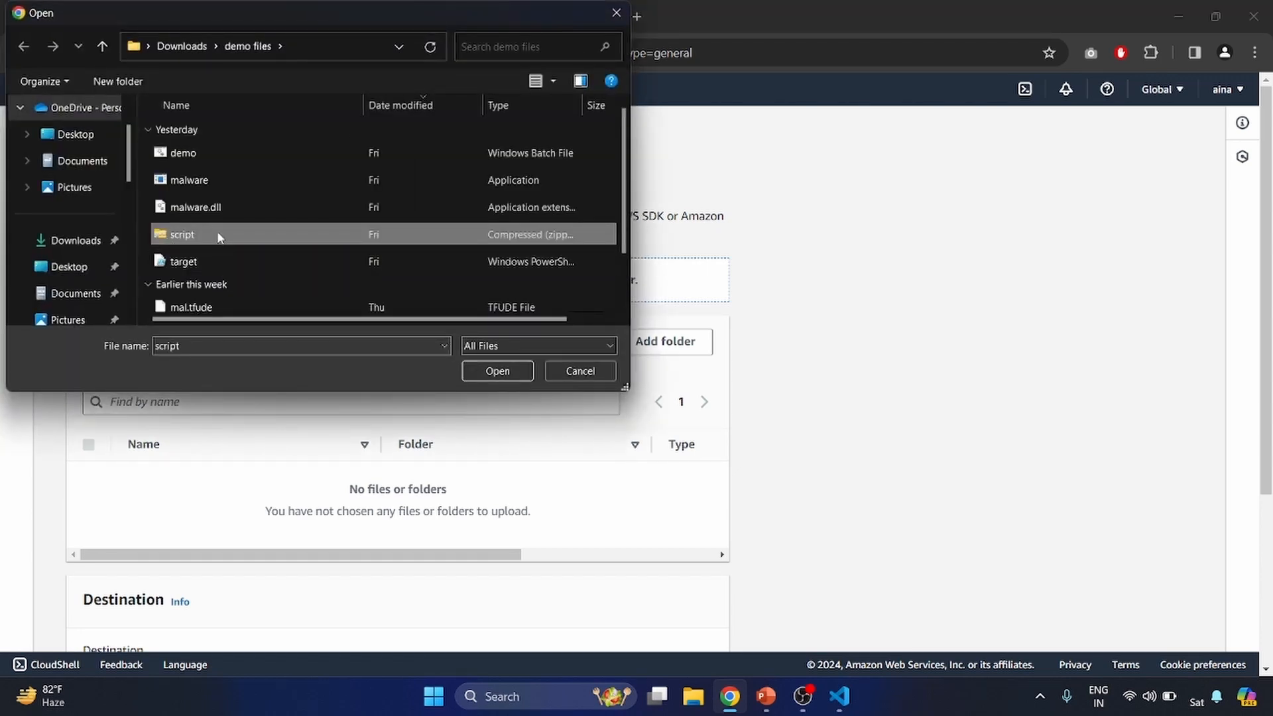
pyautogui.click(509, 376)
pyautogui.click(509, 376)
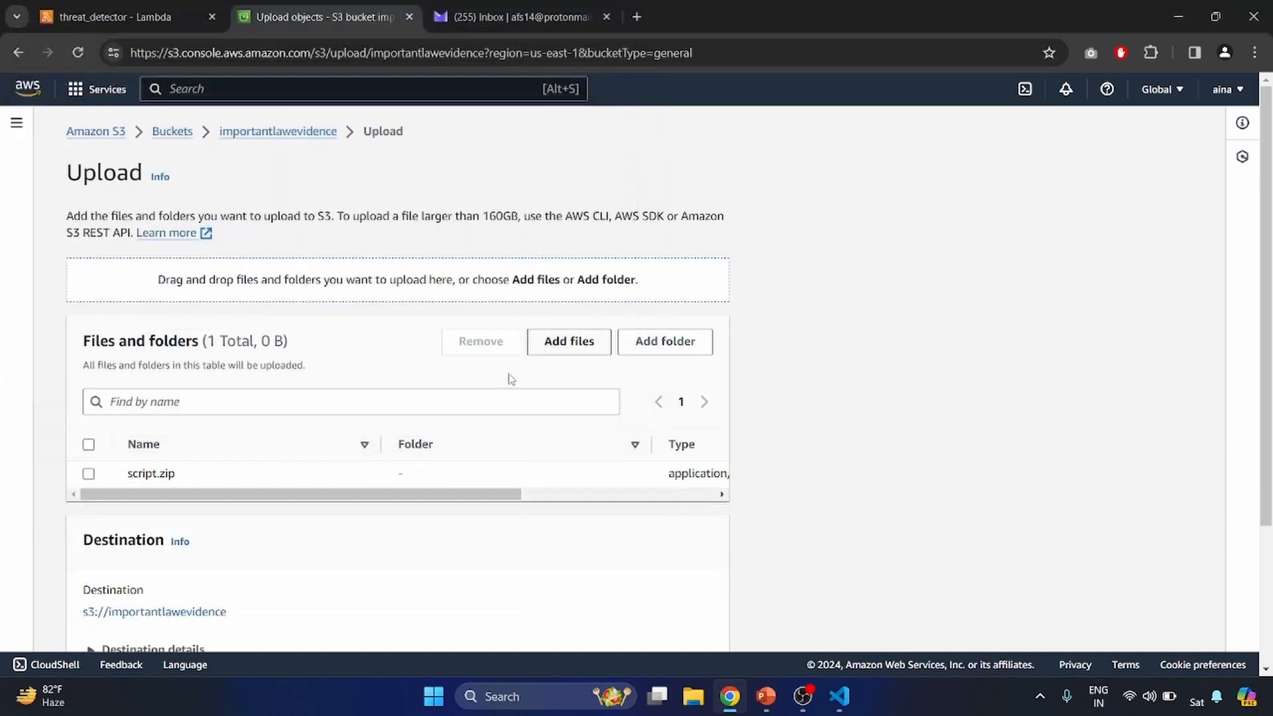
pyautogui.scroll(-3, 498, 556)
pyautogui.scroll(-1, 498, 556)
pyautogui.click(701, 623)
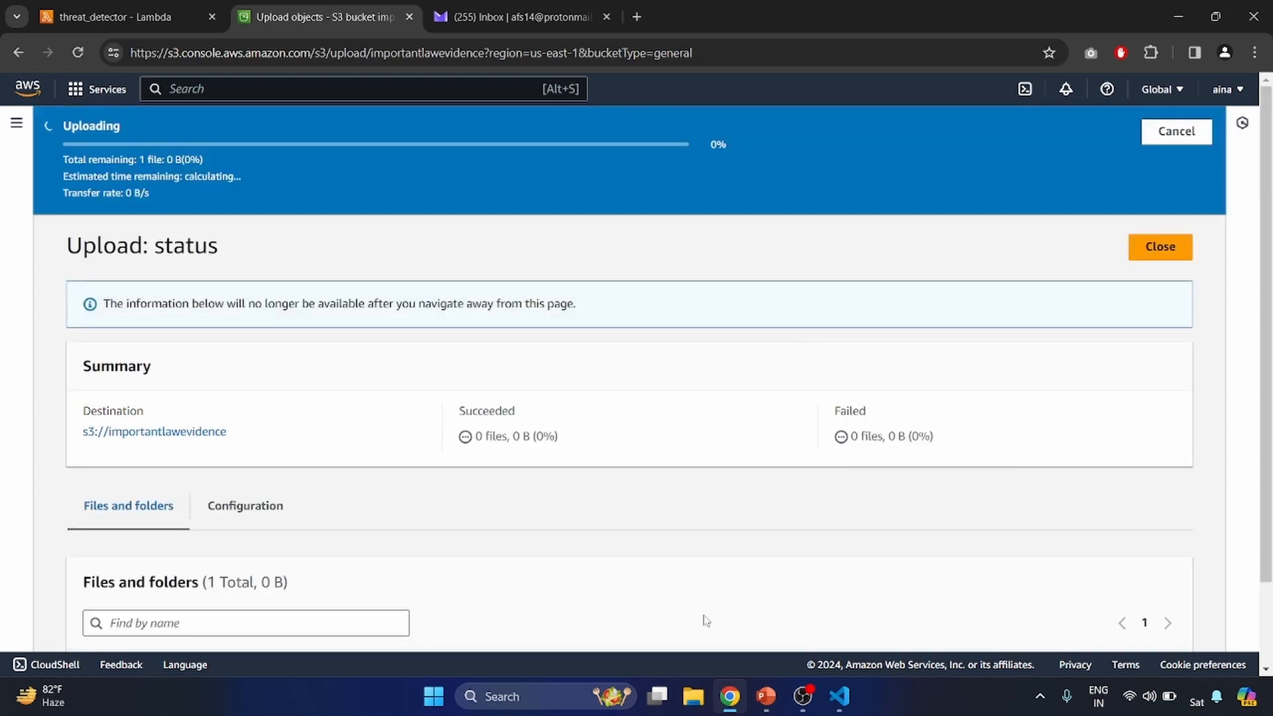
# - Open the latest alert email in the inbox, check its reported file name, and return to the bucket's objects list
pyautogui.hotkey('ctrl', 'Tab')
pyautogui.click(152, 220)
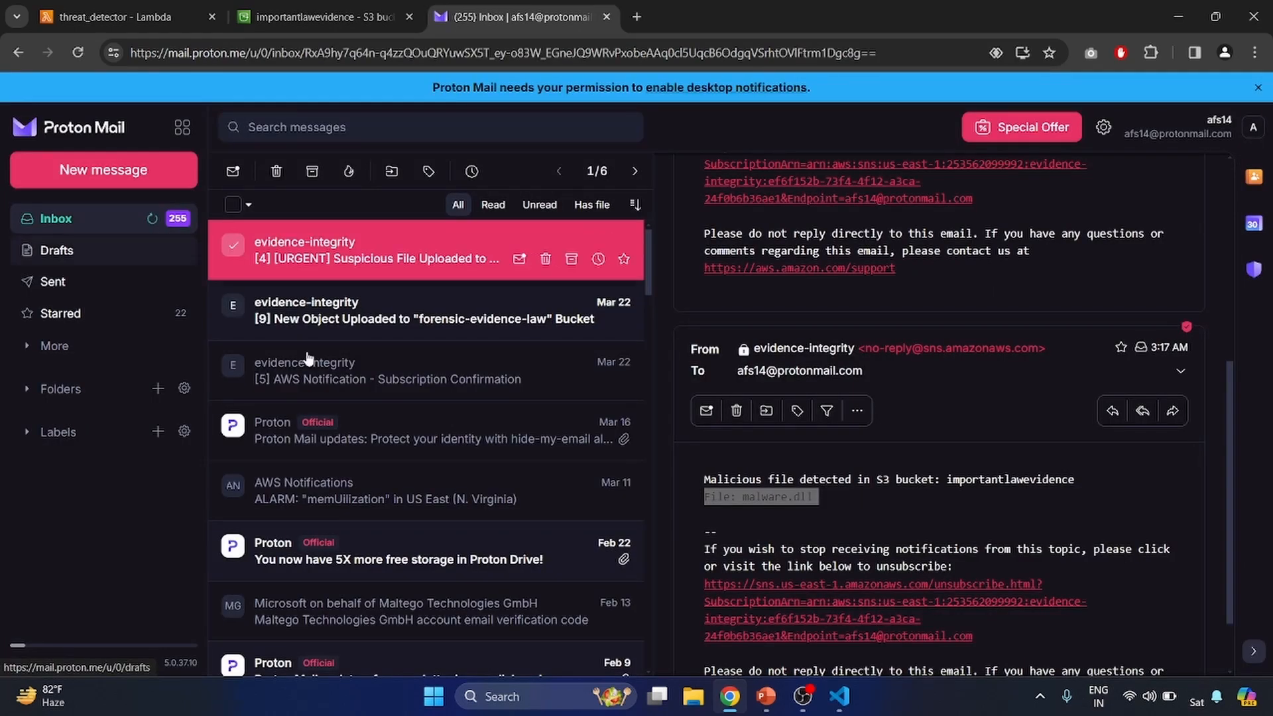
pyautogui.scroll(-2, 793, 430)
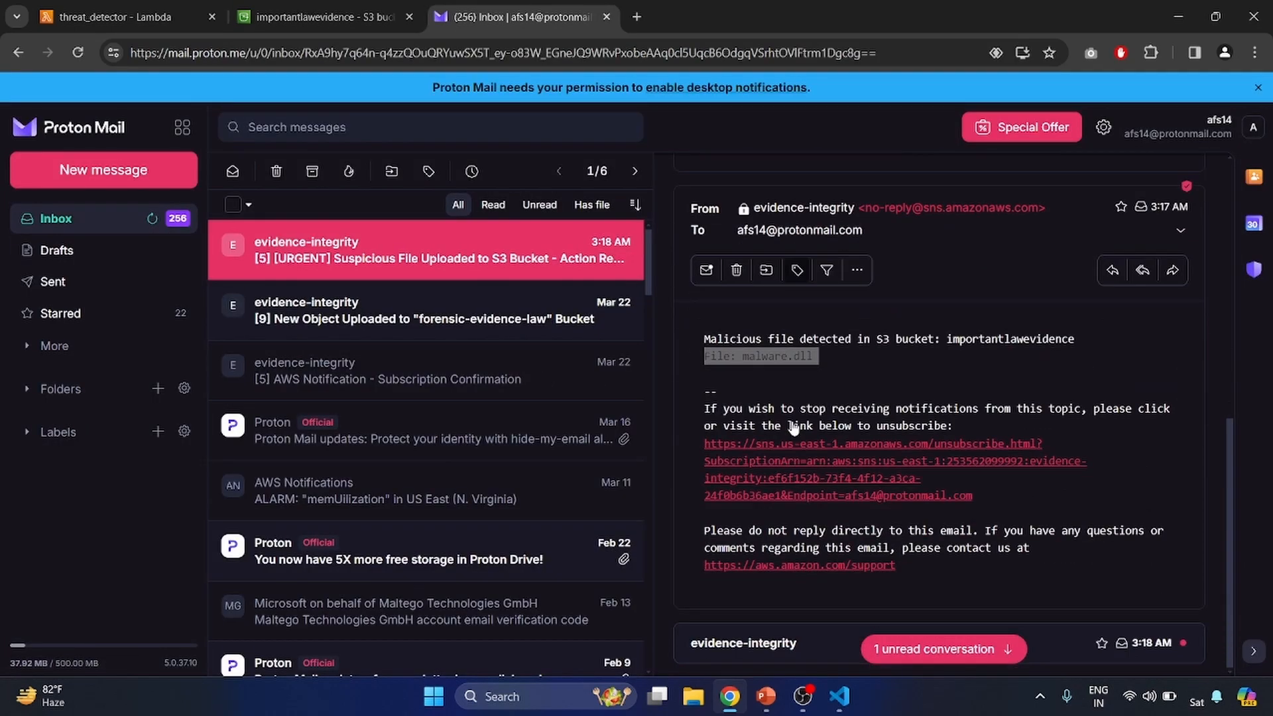
pyautogui.click(790, 642)
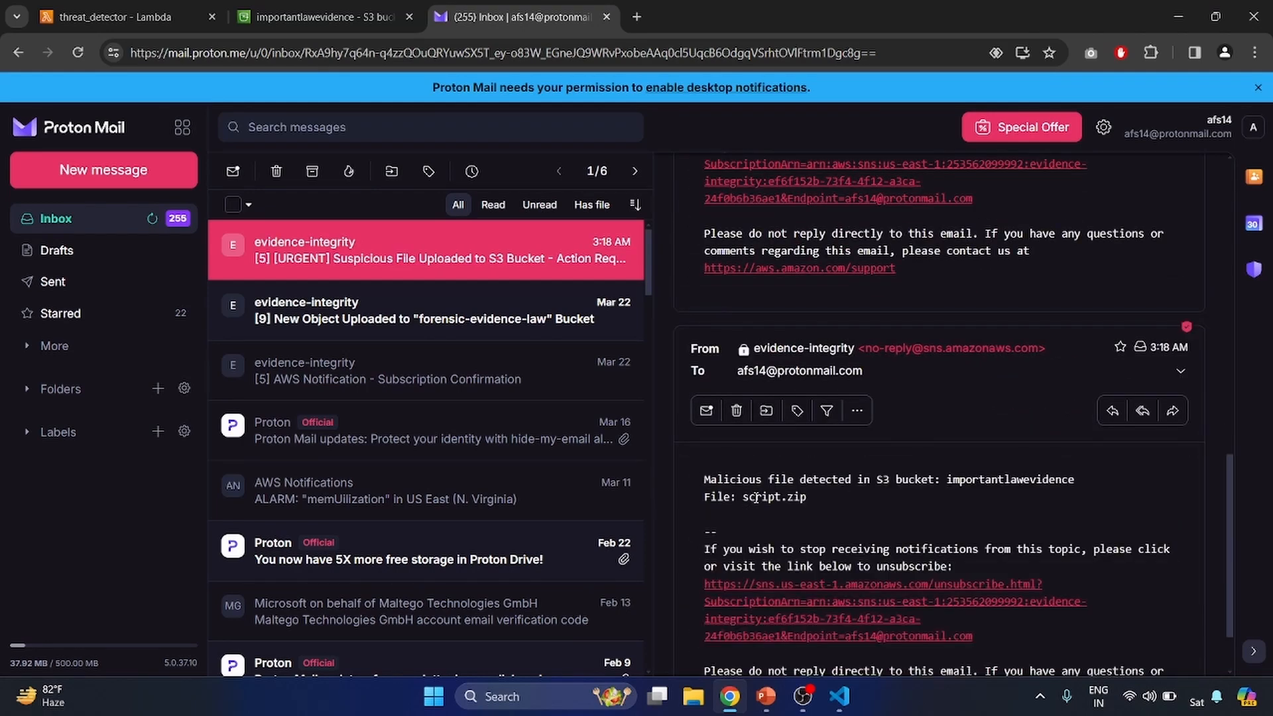
pyautogui.tripleClick(757, 498)
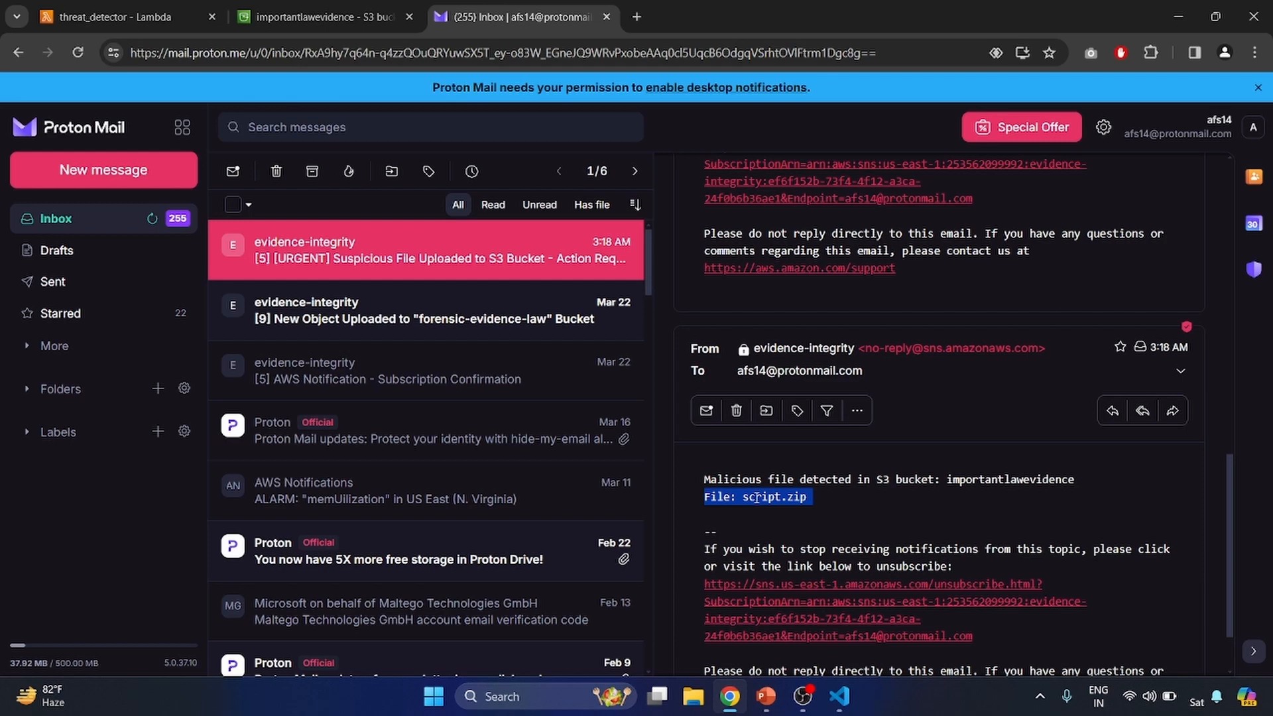
pyautogui.click(325, 17)
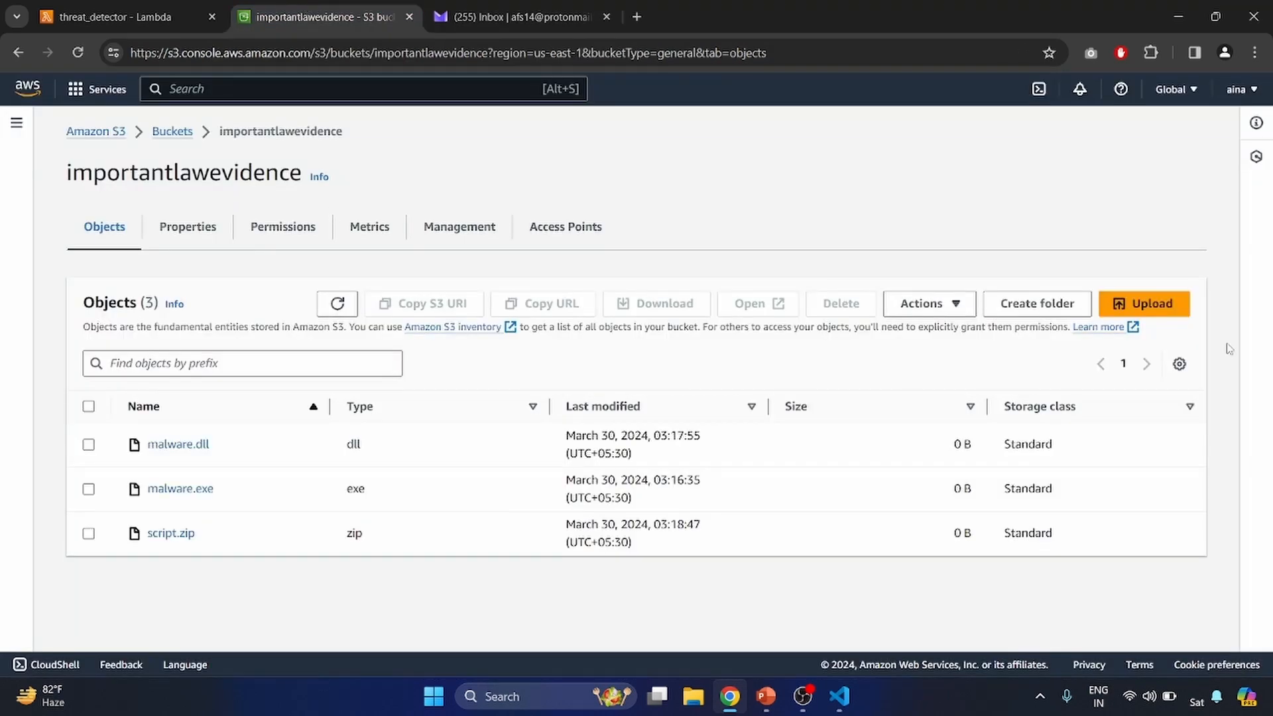
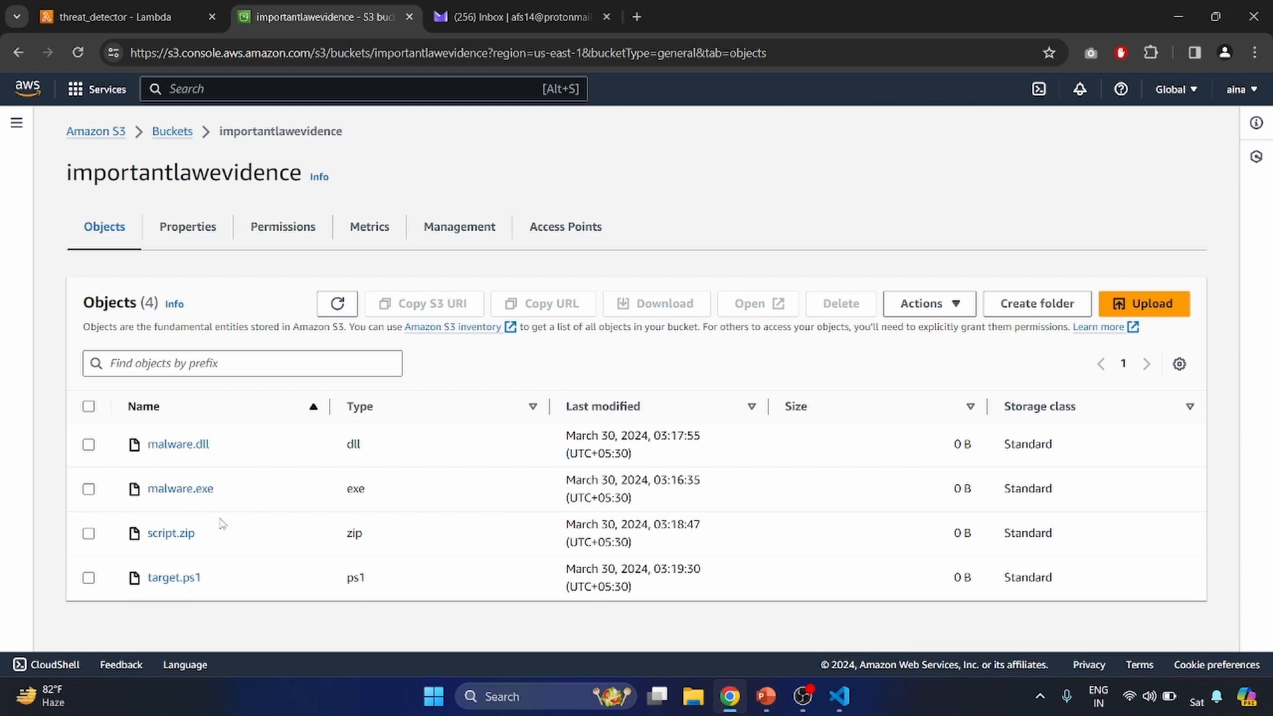
# - Open the newest suspicious file alert email in the inbox, check its reported file name, and return to the bucket
pyautogui.click(567, 5)
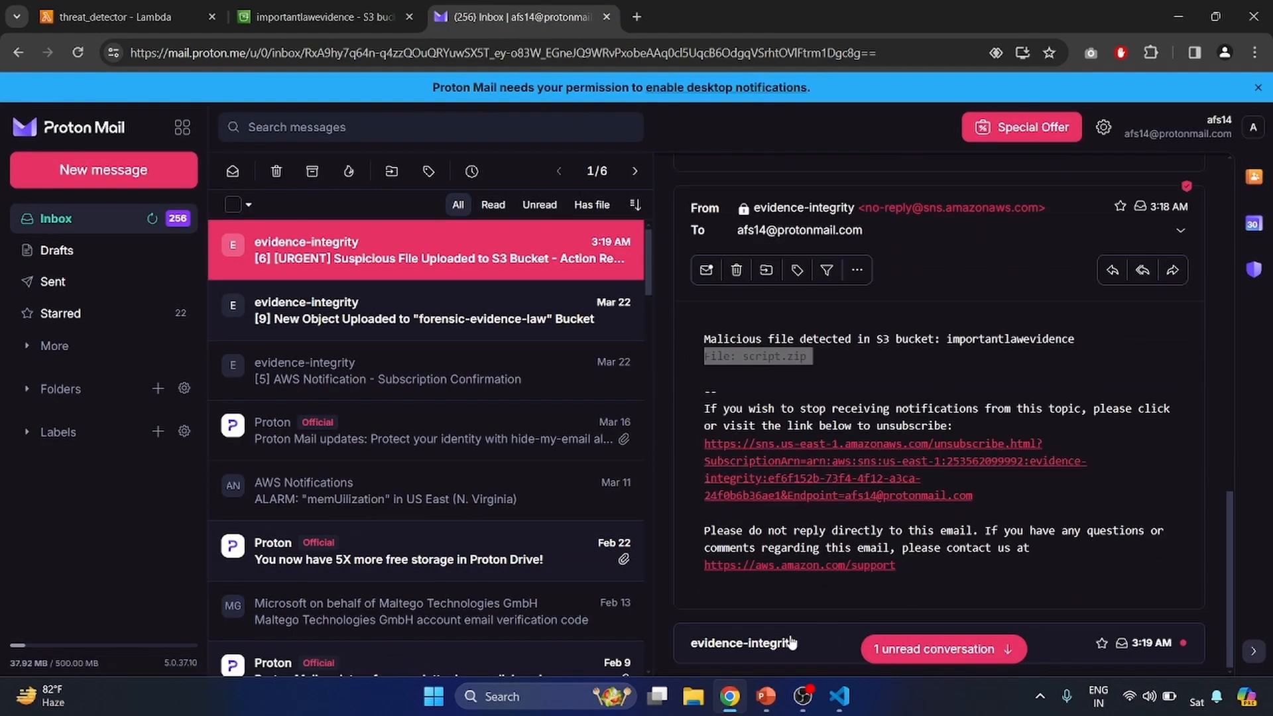
pyautogui.click(790, 641)
pyautogui.doubleClick(772, 499)
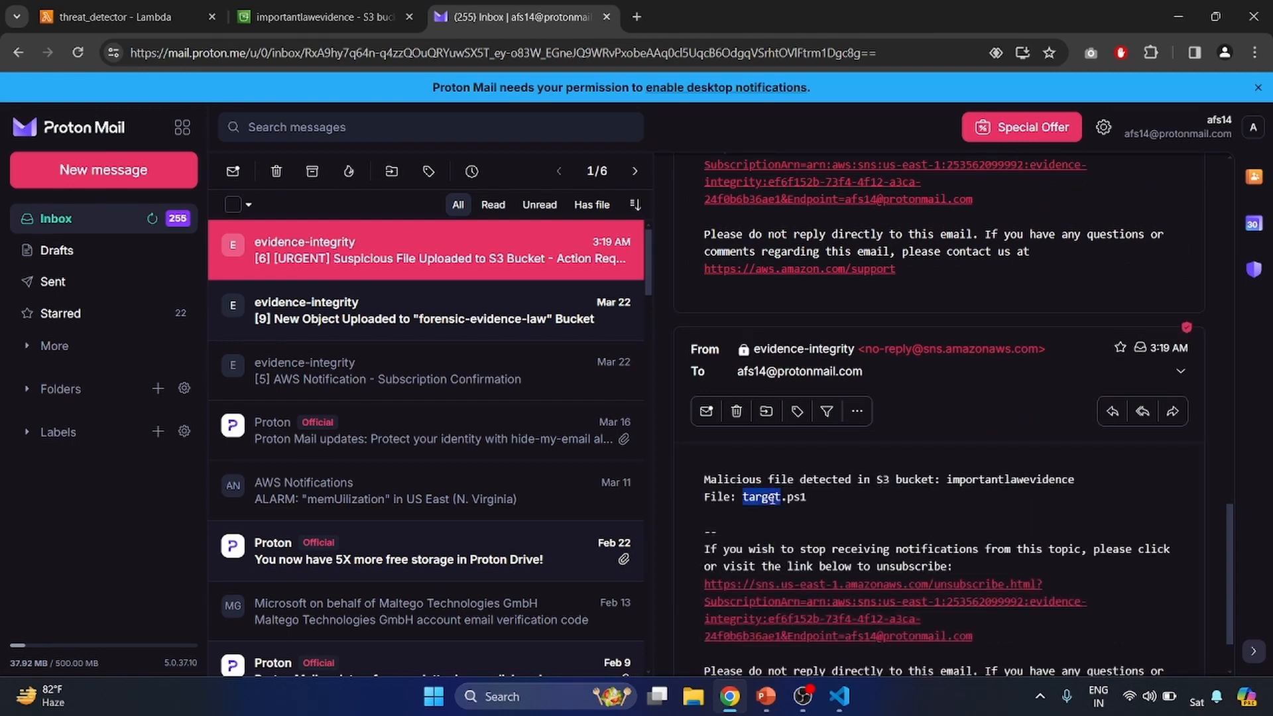
pyautogui.hotkey('ctrl', 'shift', 'Tab')
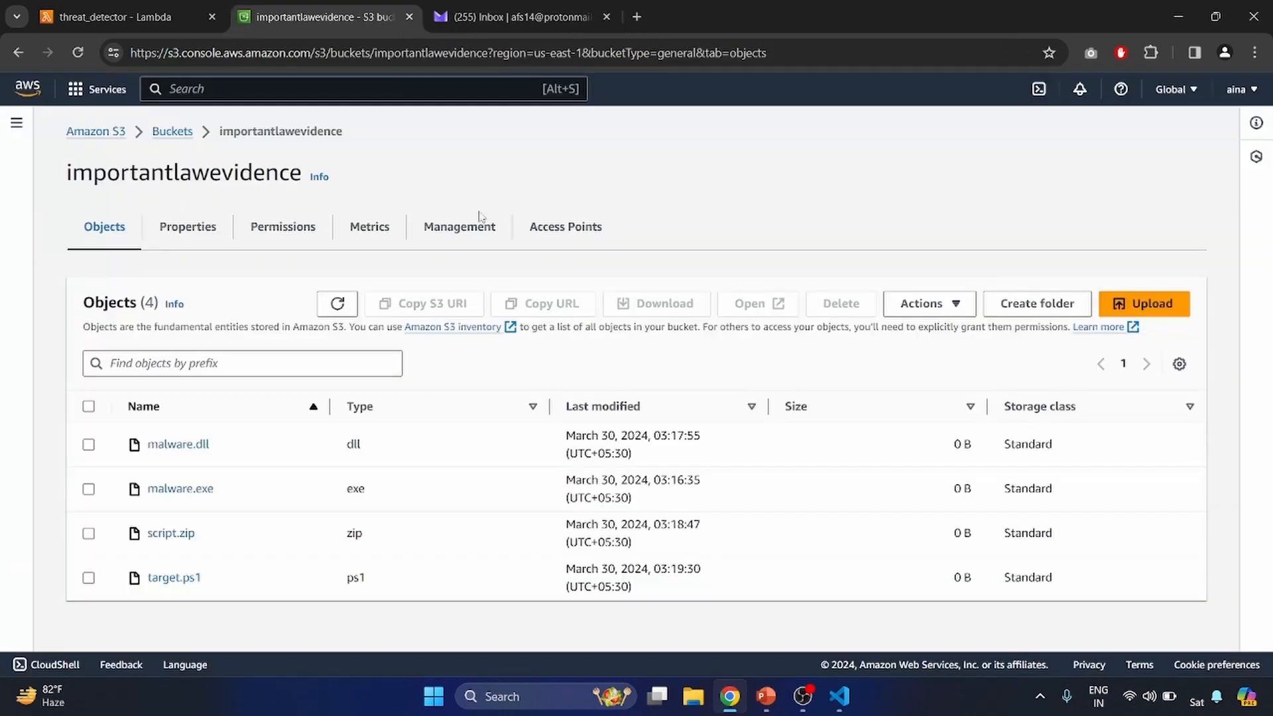
# - Upload demo.bat from the demo files folder to the importantlawevidence bucket and close the upload status page
pyautogui.click(1145, 306)
pyautogui.click(574, 346)
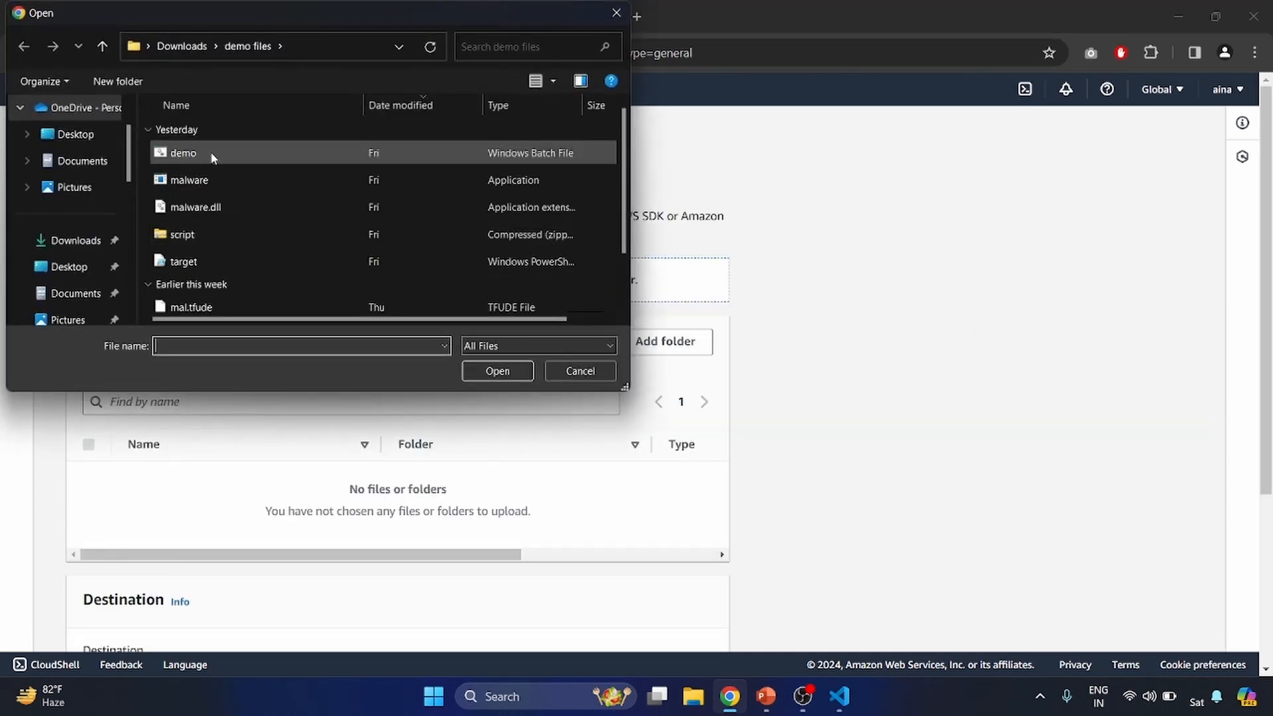
pyautogui.click(213, 154)
pyautogui.click(501, 370)
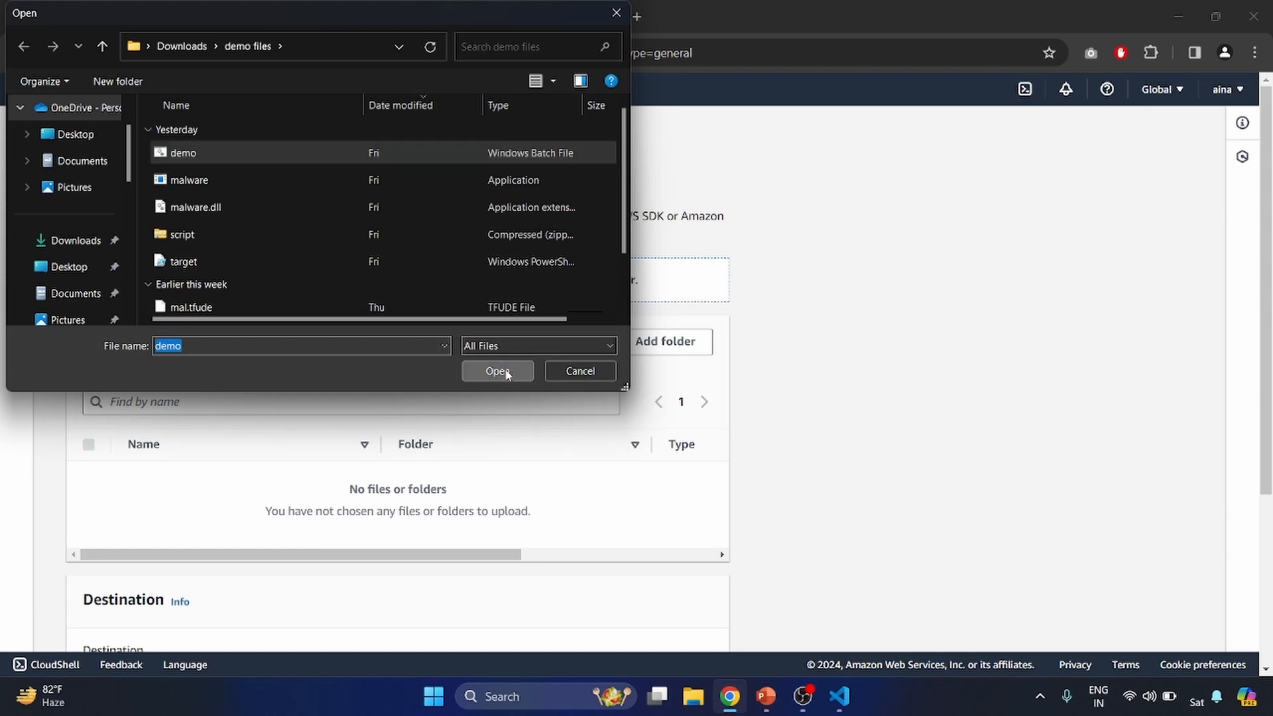
pyautogui.scroll(-3, 560, 464)
pyautogui.click(693, 626)
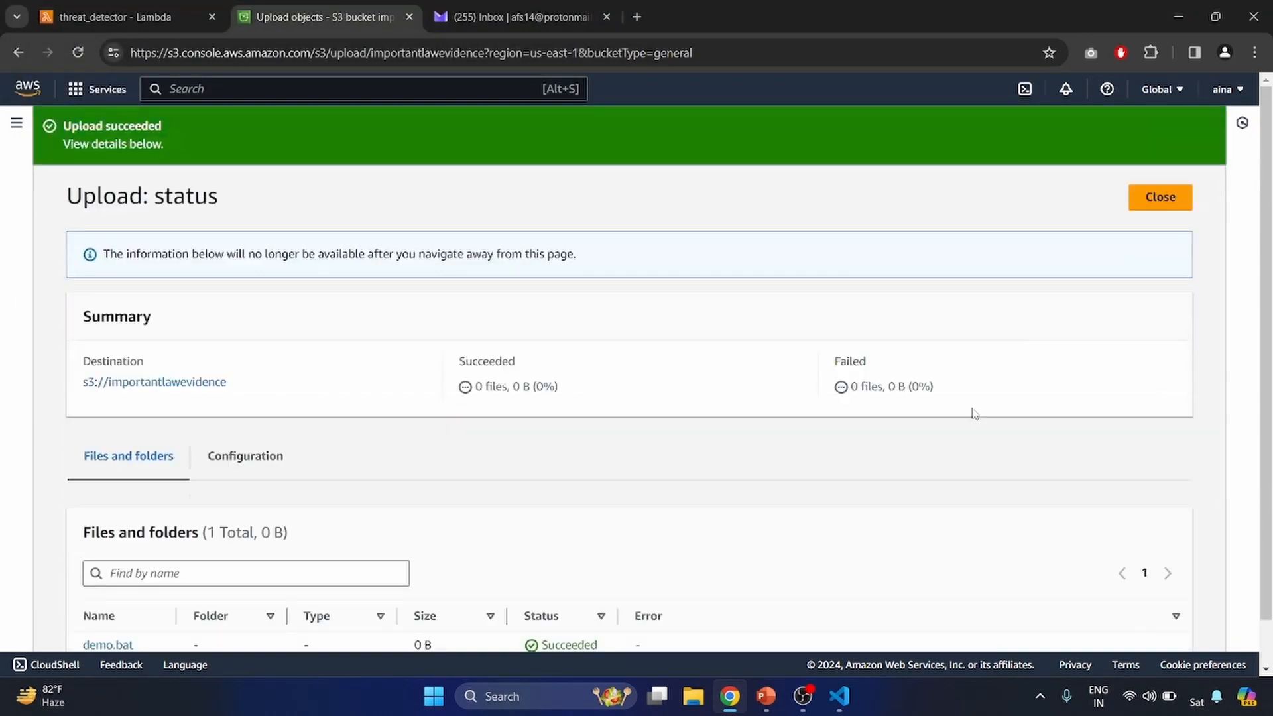
pyautogui.click(1156, 249)
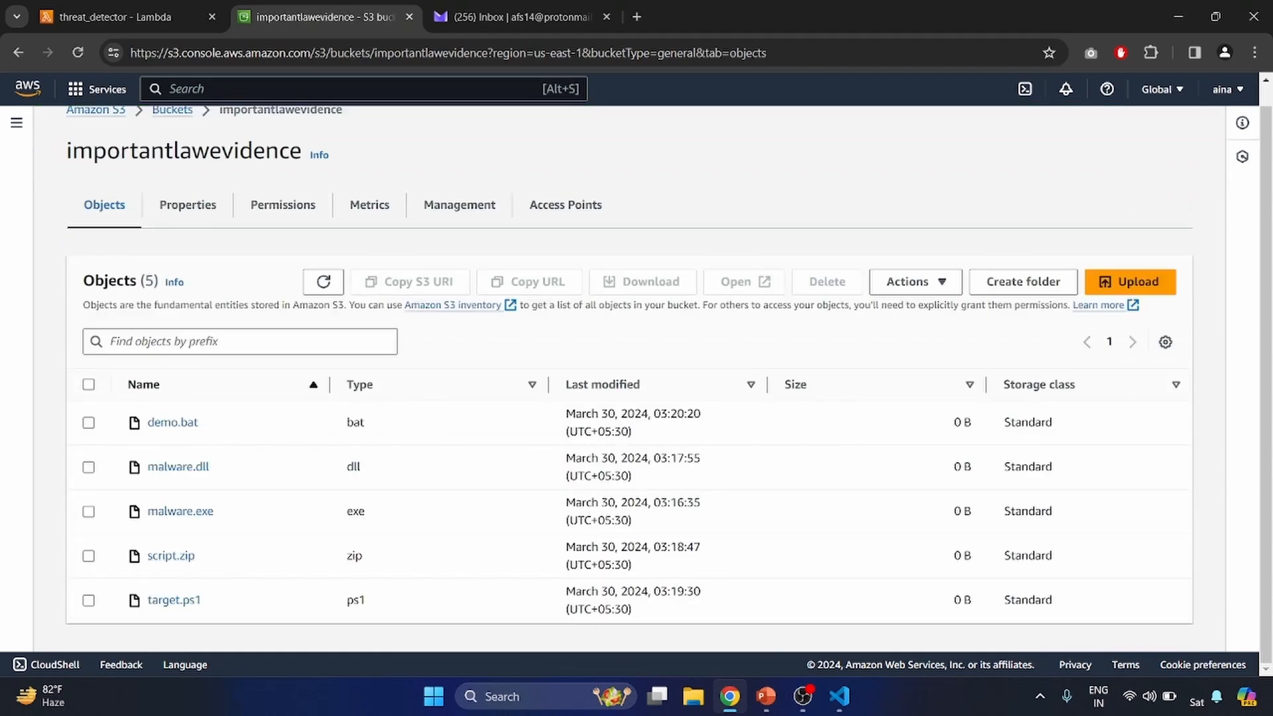
# - Highlight the ransomware_extensions list in ransomdetector.py to review which file types are watched
pyautogui.click(839, 697)
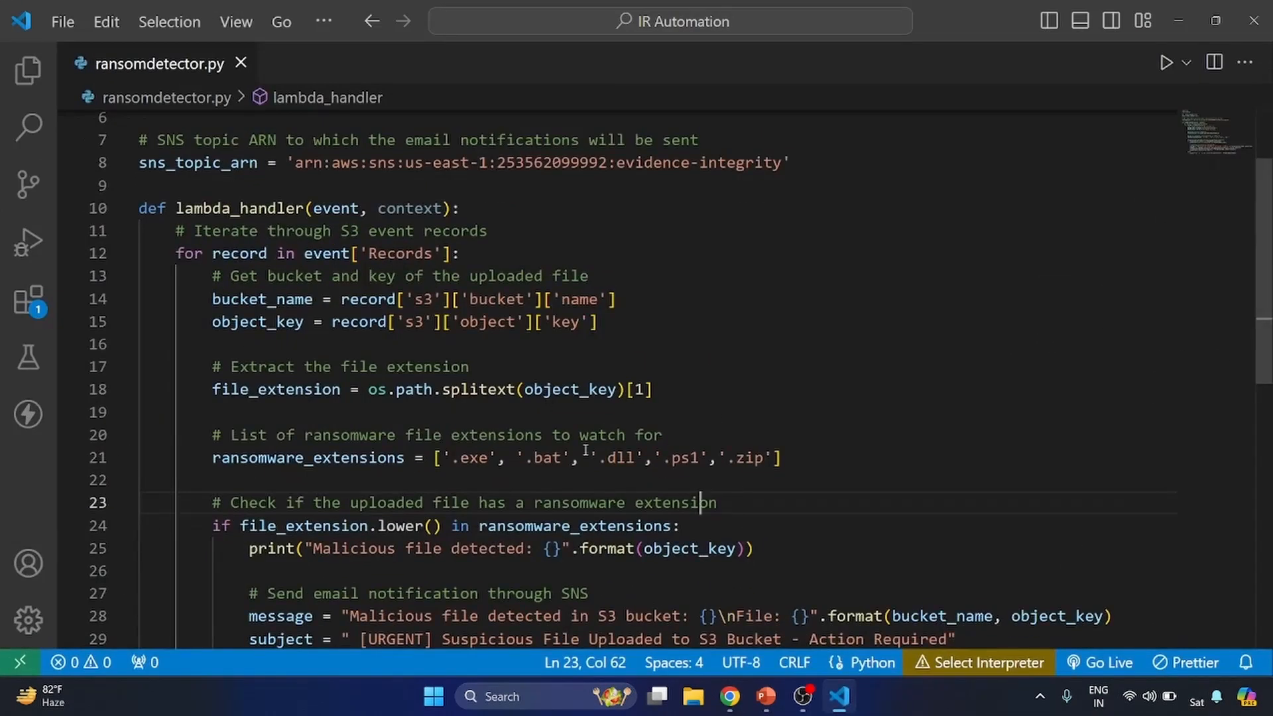
pyautogui.tripleClick(664, 458)
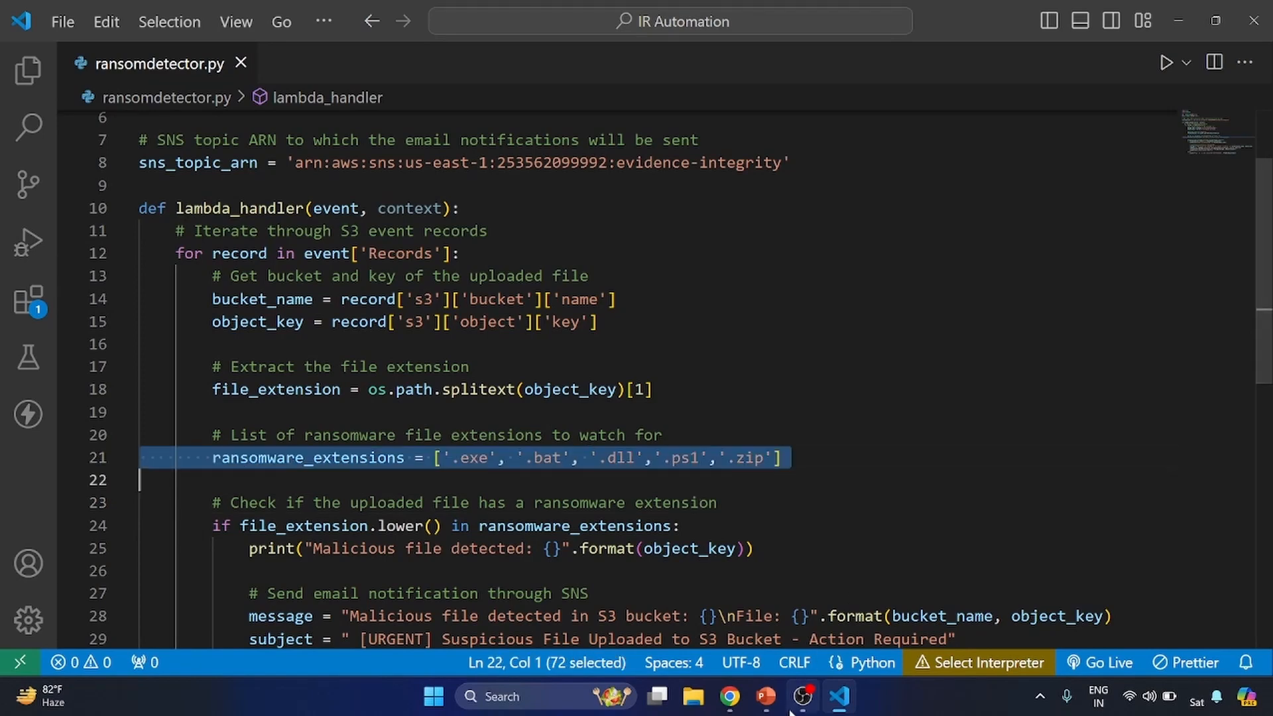
# - Open the latest alert email in the inbox, check its reported file name, and return to the bucket's objects list
pyautogui.click(730, 696)
pyautogui.click(517, 16)
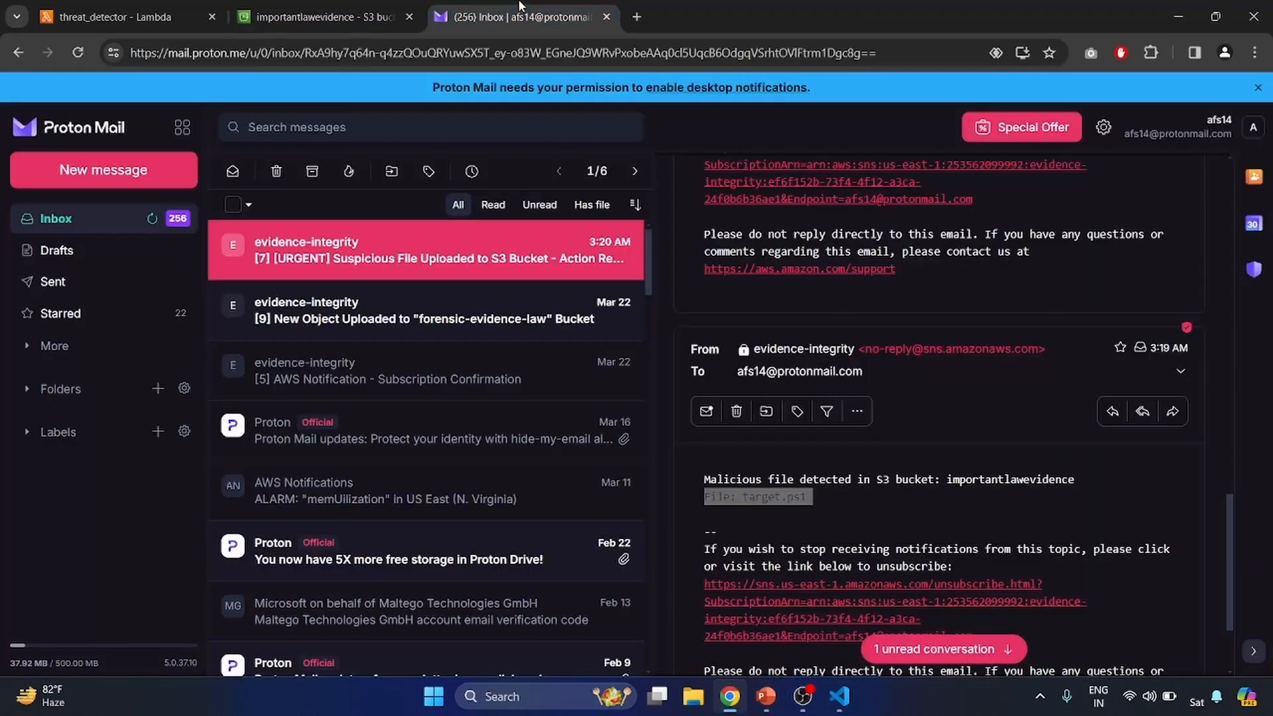
pyautogui.scroll(-3, 978, 597)
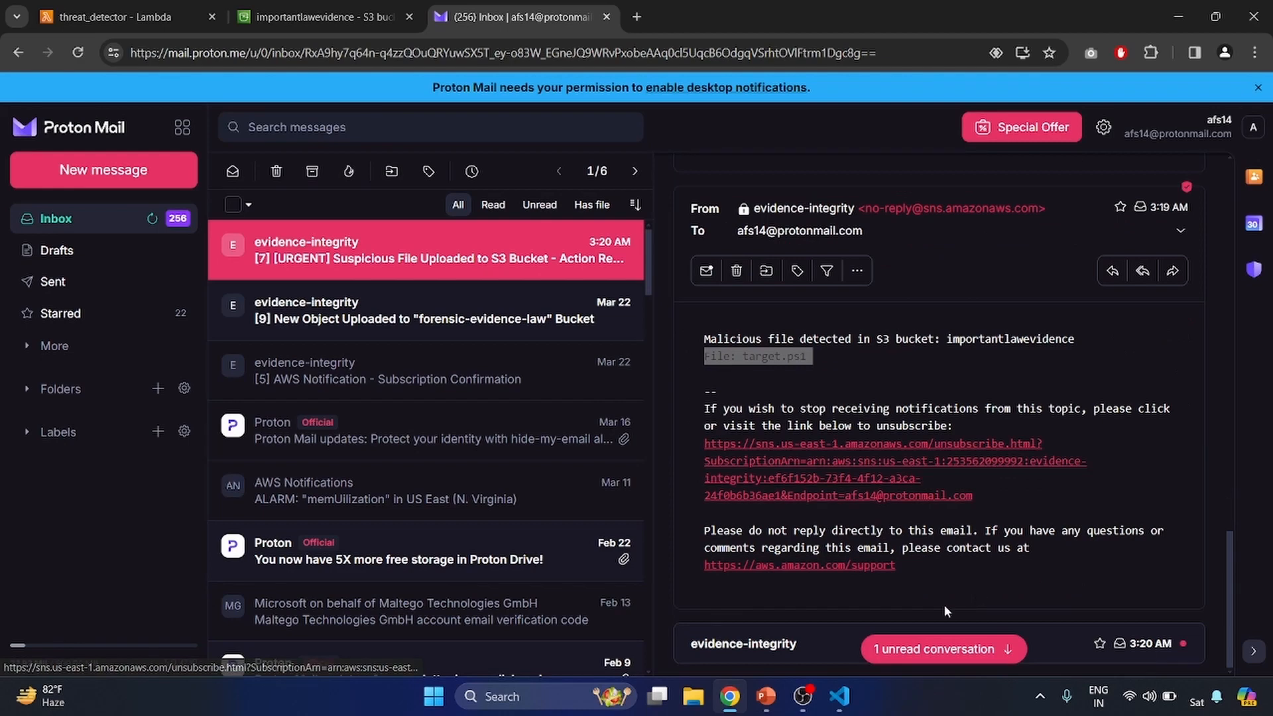
pyautogui.click(789, 646)
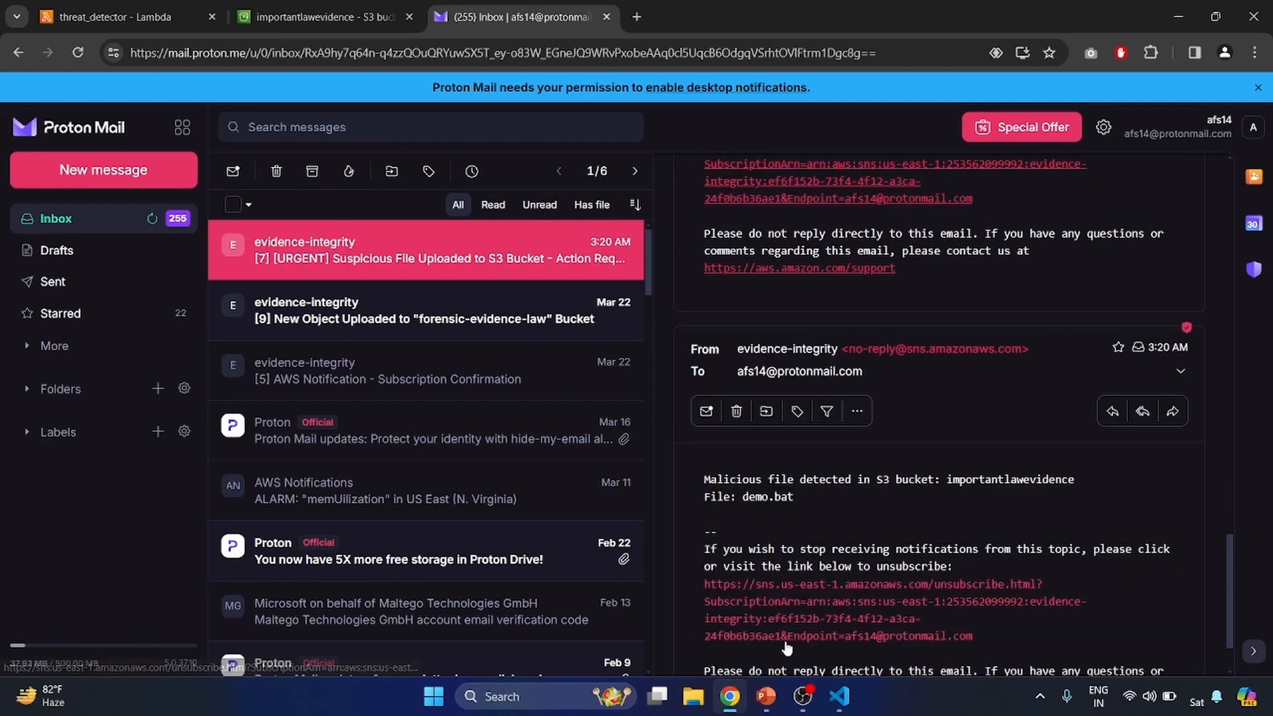
pyautogui.doubleClick(771, 497)
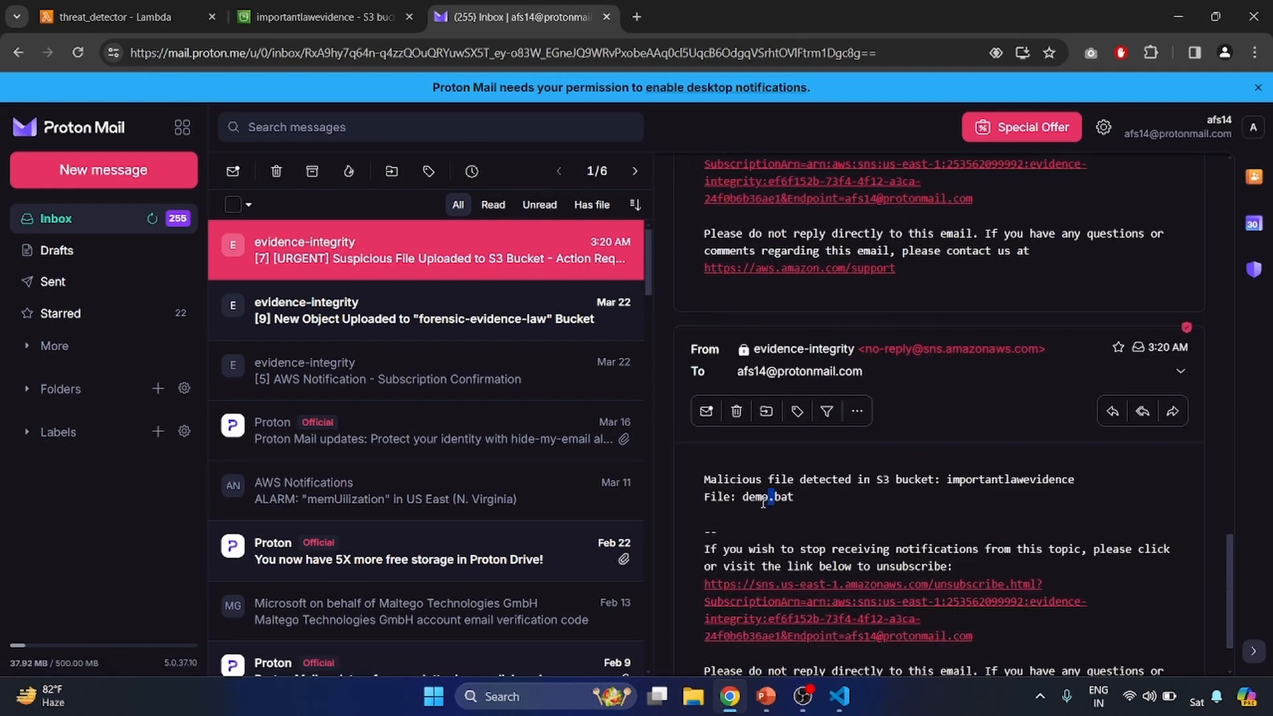
pyautogui.click(329, 20)
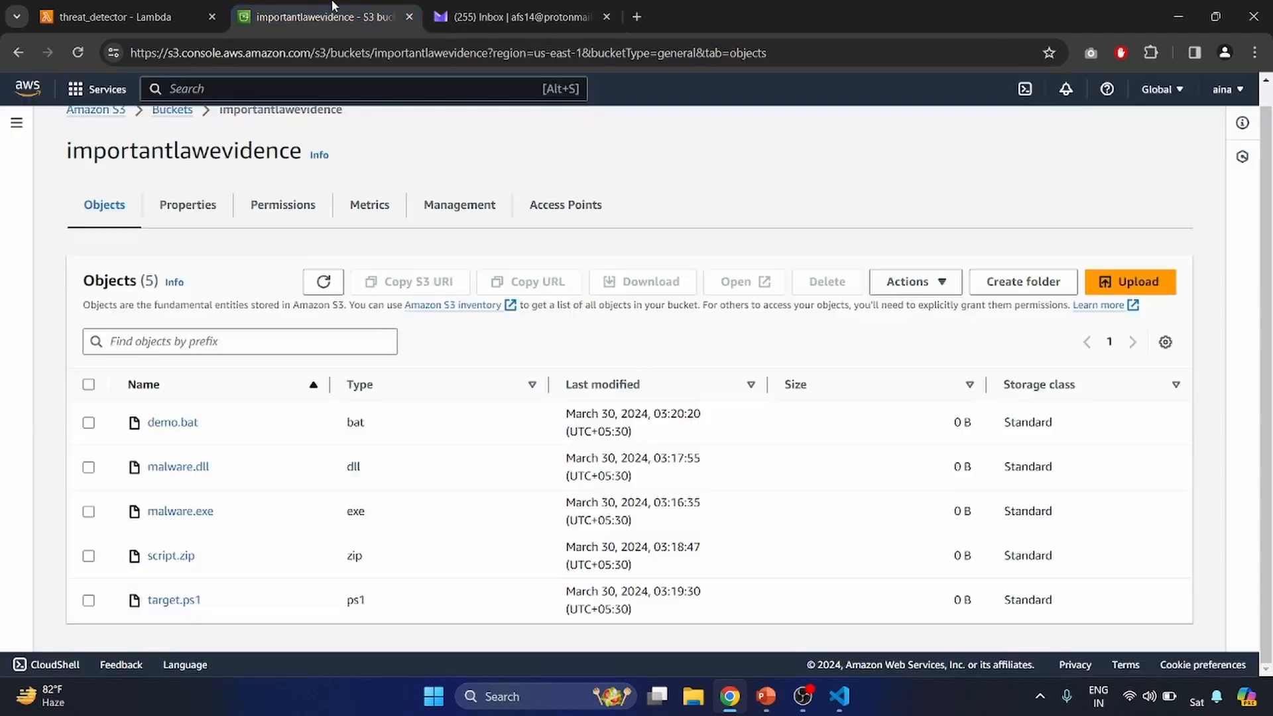
# - Open the threat_detector Lambda function's code source to review the handler
pyautogui.click(158, 15)
pyautogui.scroll(-5, 291, 390)
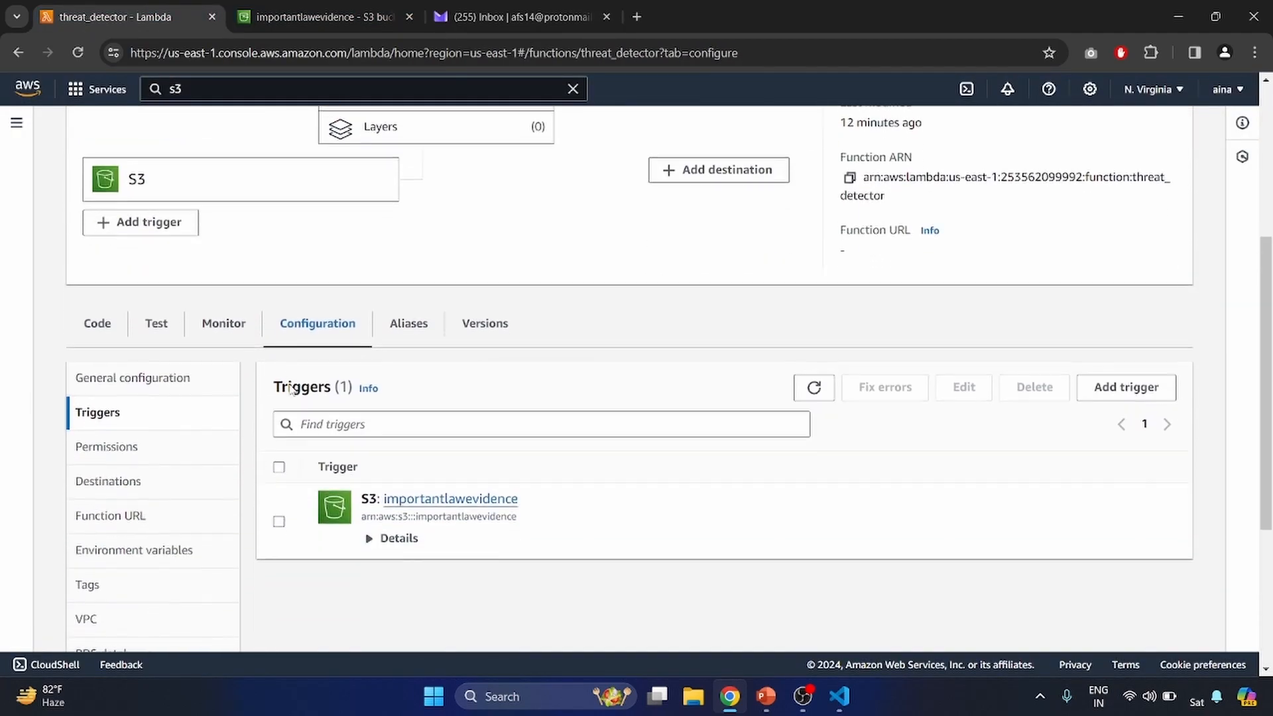
pyautogui.click(97, 323)
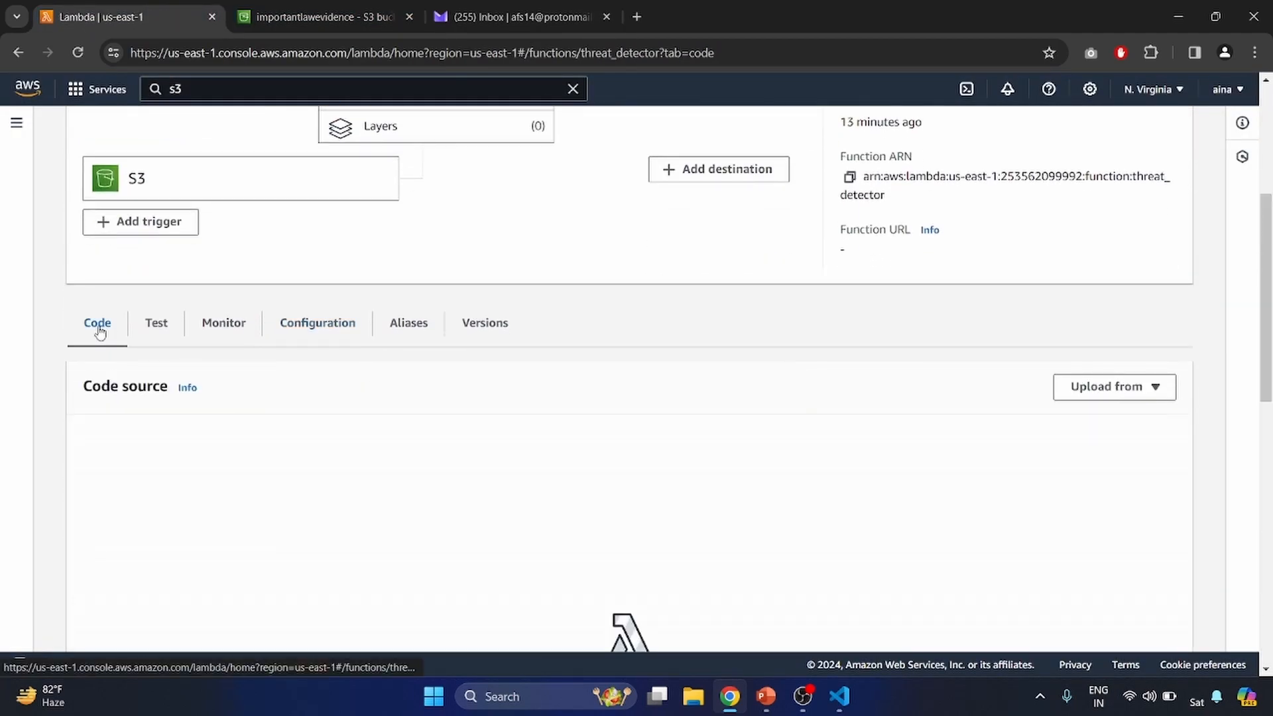
pyautogui.scroll(-3, 278, 284)
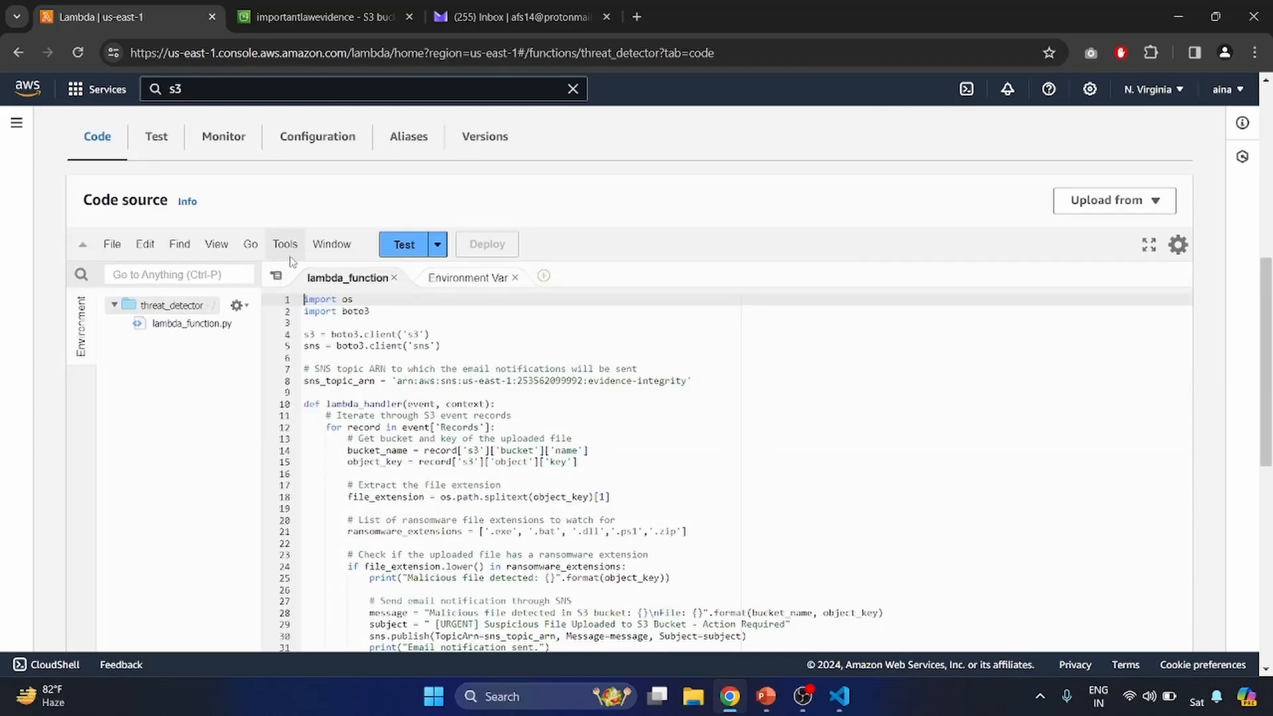